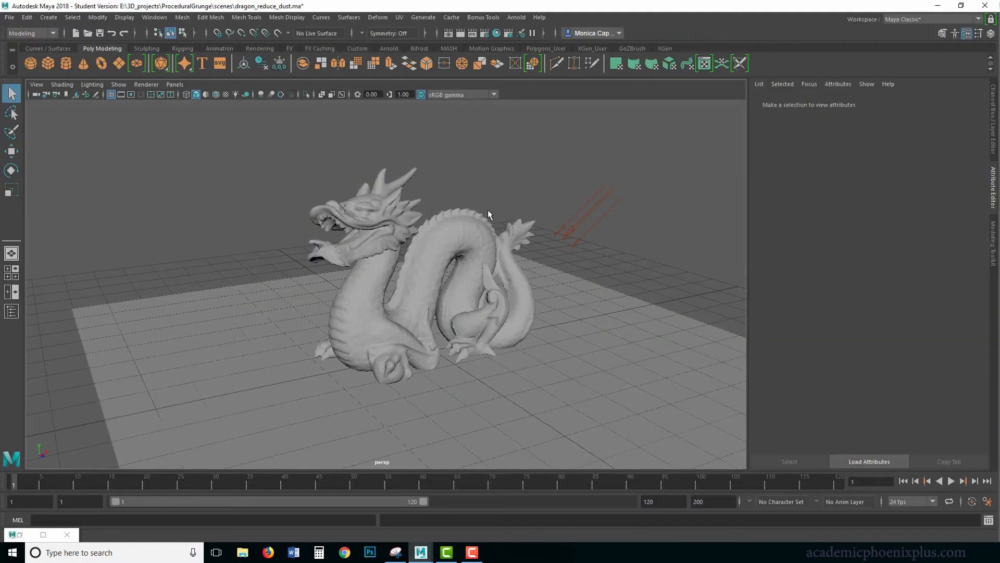
Step: Examine the dragon mesh and the directional light alongside the scene's existing Arnold render
click(478, 227)
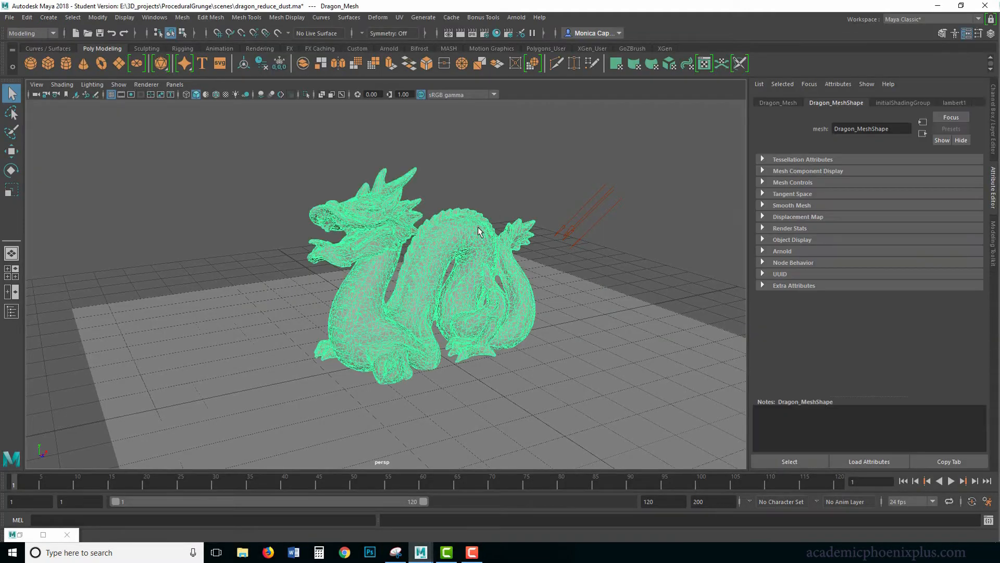
alt+drag(503, 216, 568, 223)
click(552, 142)
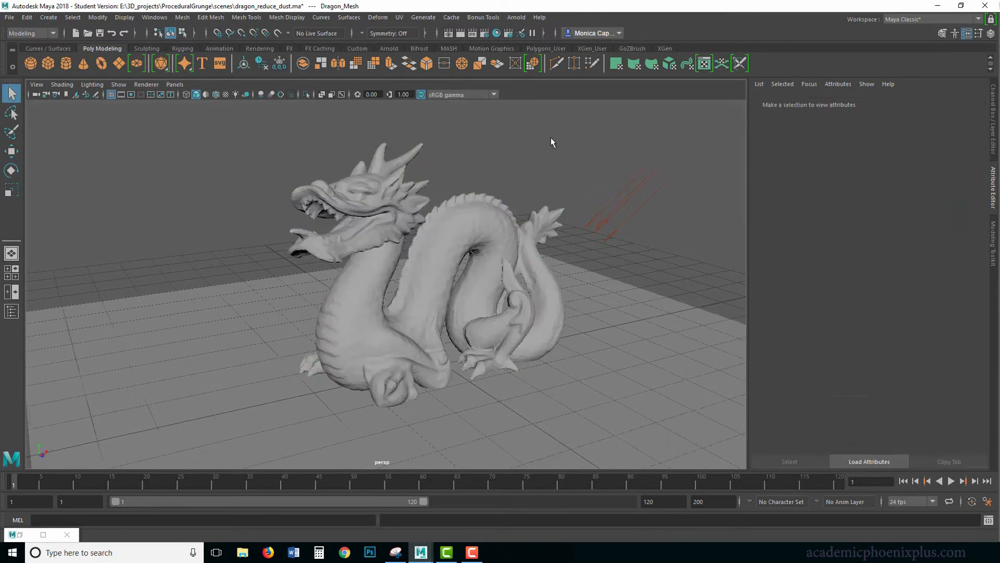
click(19, 534)
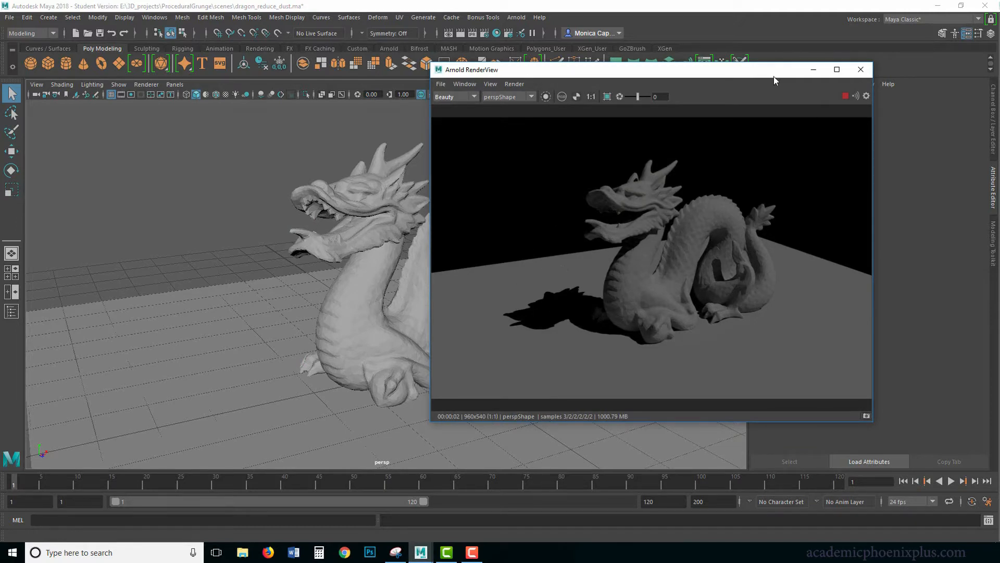
drag(771, 76, 568, 289)
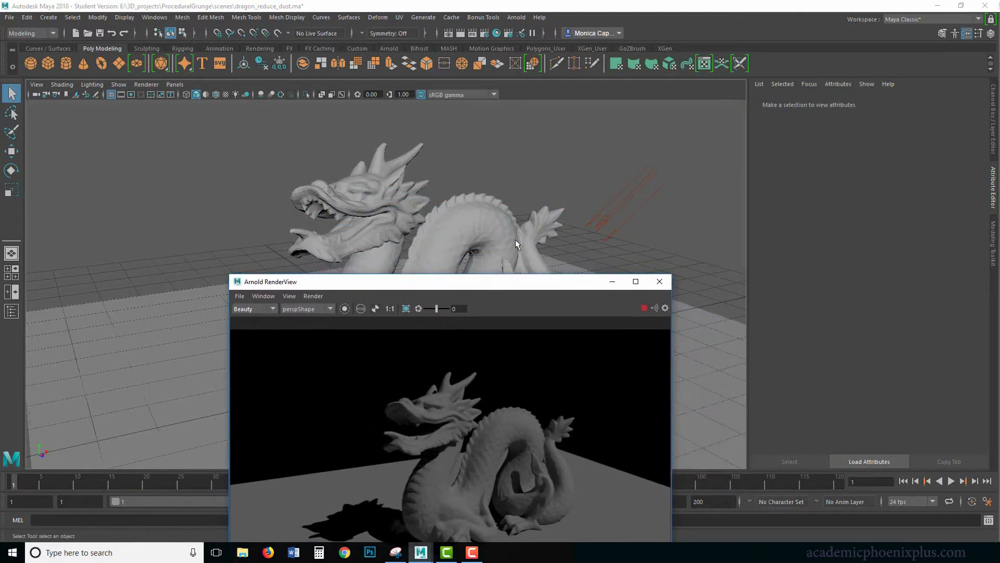
click(474, 221)
click(641, 217)
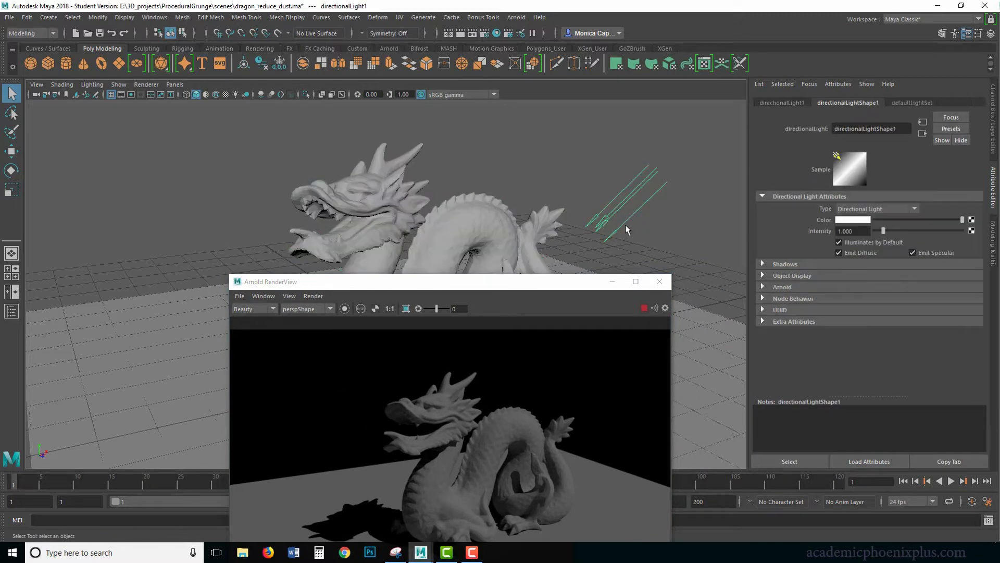
click(612, 282)
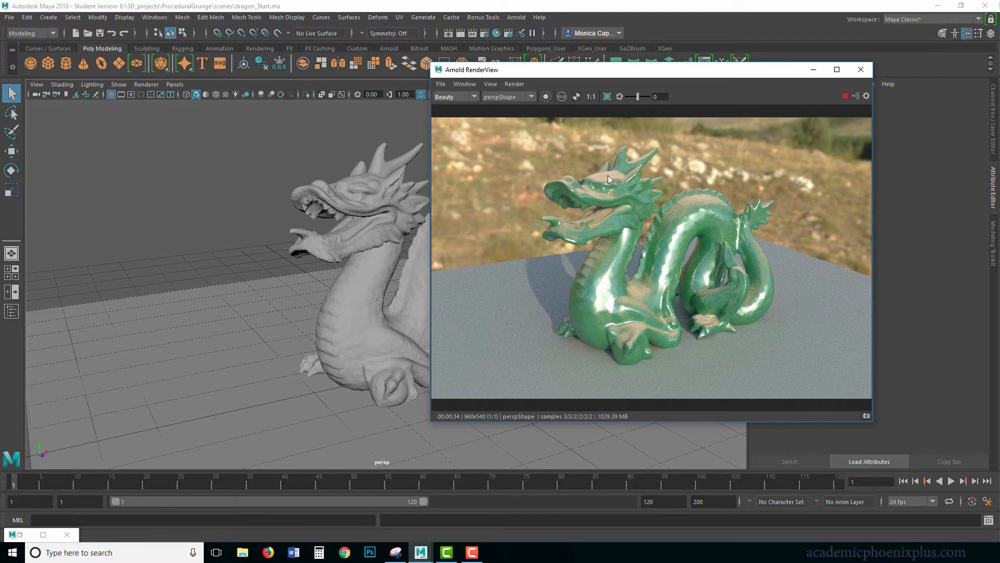
Step: Move the Arnold render window out of the way and switch the workspace to Texturing
drag(717, 71, 999, 144)
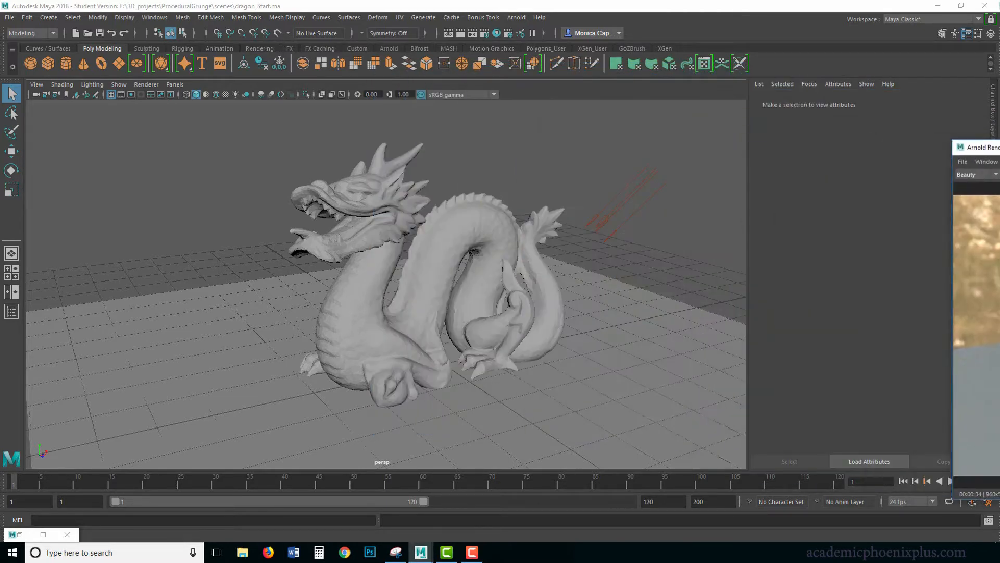
click(497, 33)
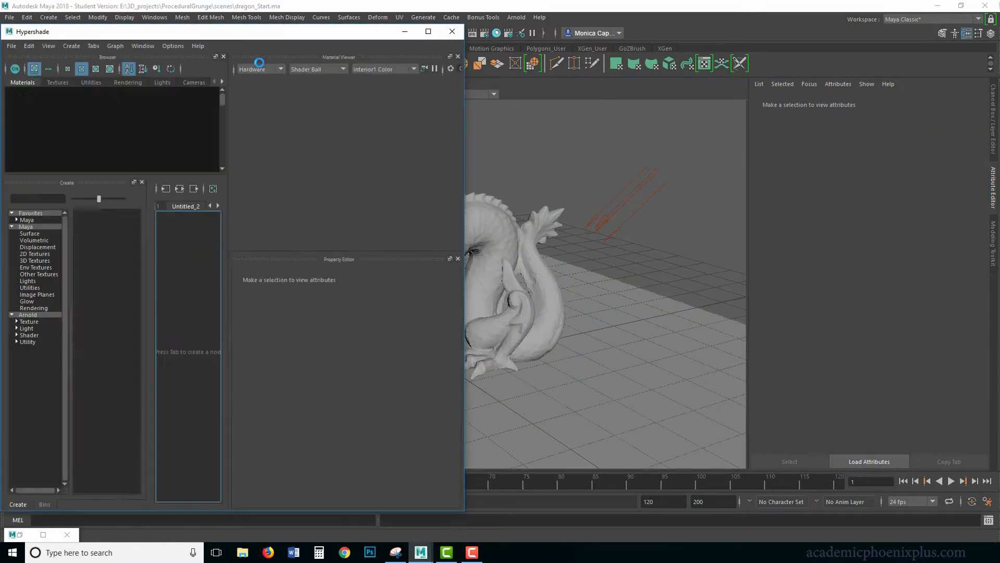
click(518, 44)
click(904, 19)
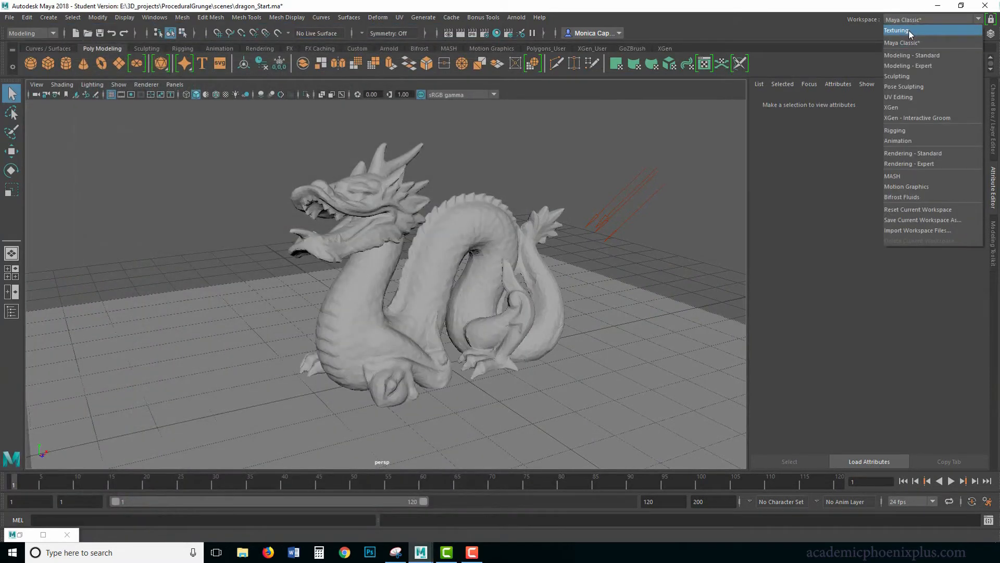
click(907, 30)
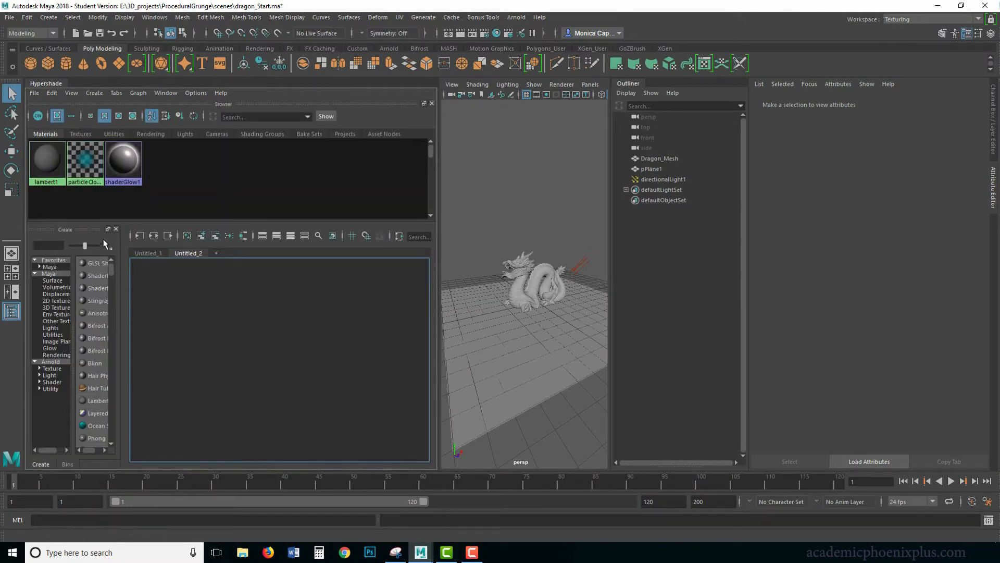
Step: Close the Hypershade's Create pane and make the Untitled_2 graph active
click(114, 232)
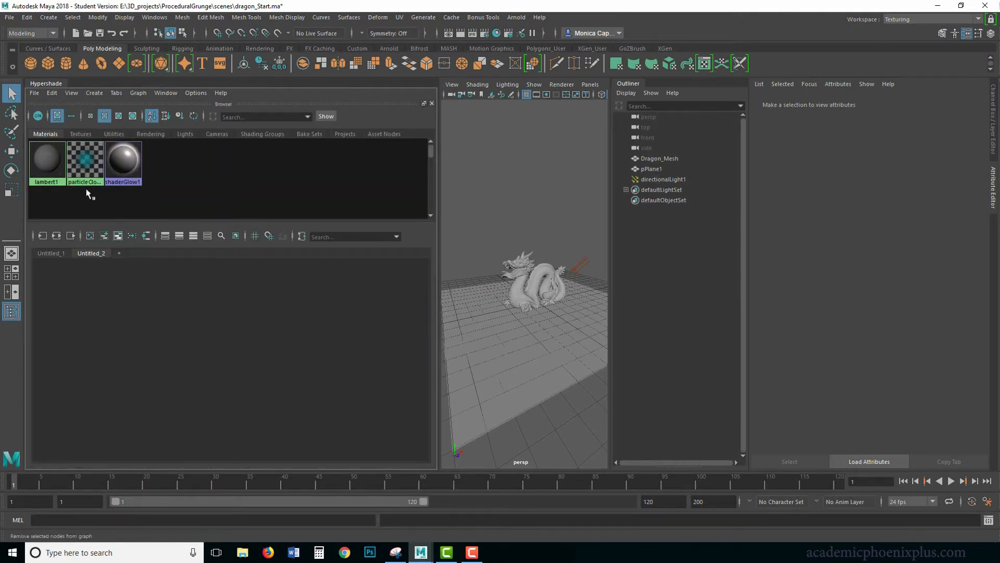
click(60, 253)
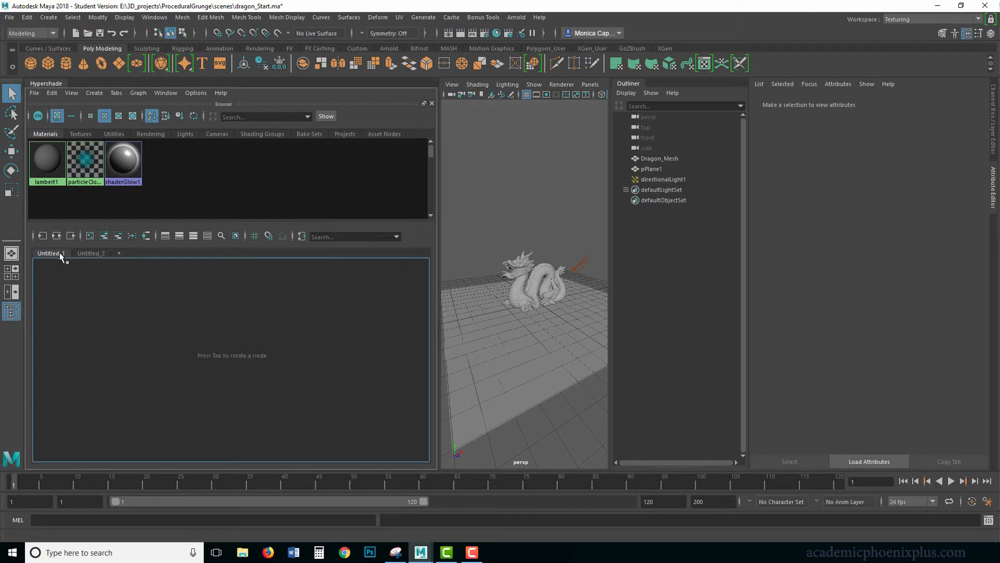
click(90, 258)
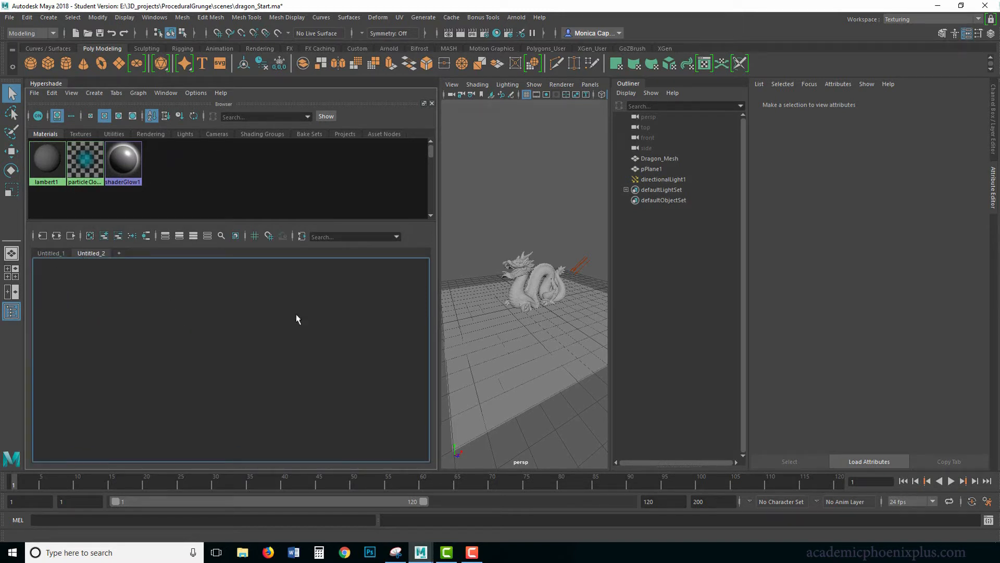
Step: Create an aiStandardSurface material in the Untitled_2 graph
key(Tab)
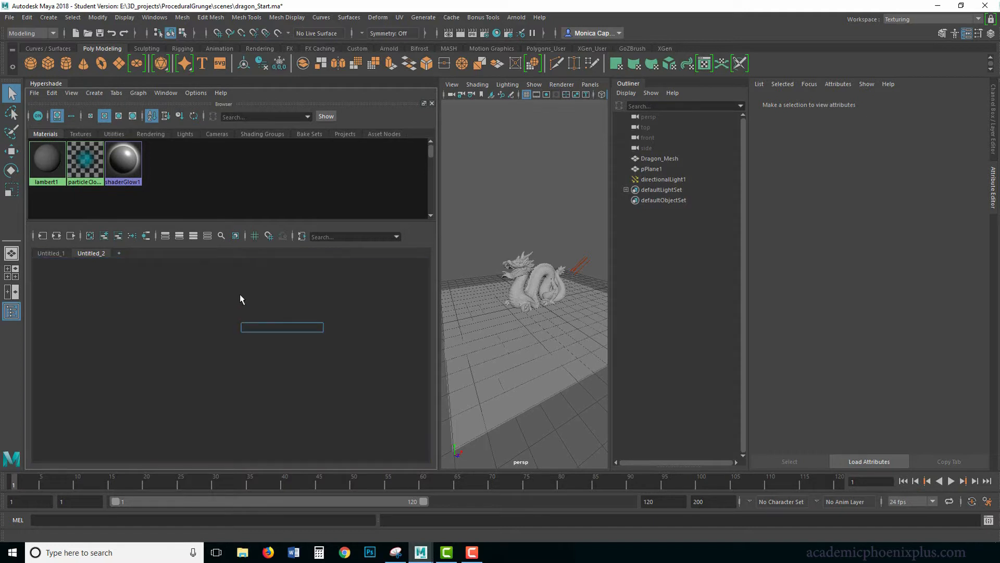
text(aish)
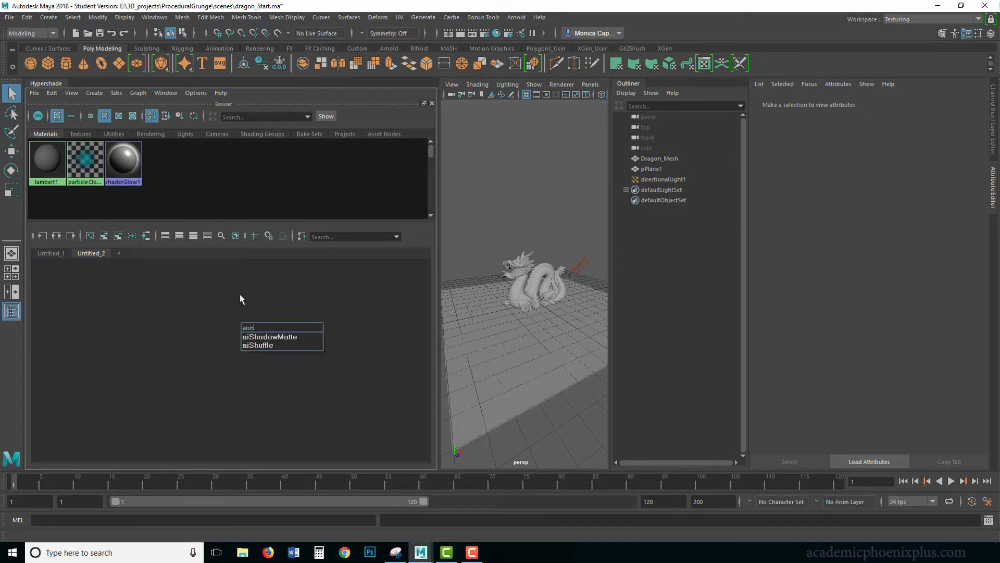
key(BackSpace)
text(t)
key(Down)
key(Down)
key(Return)
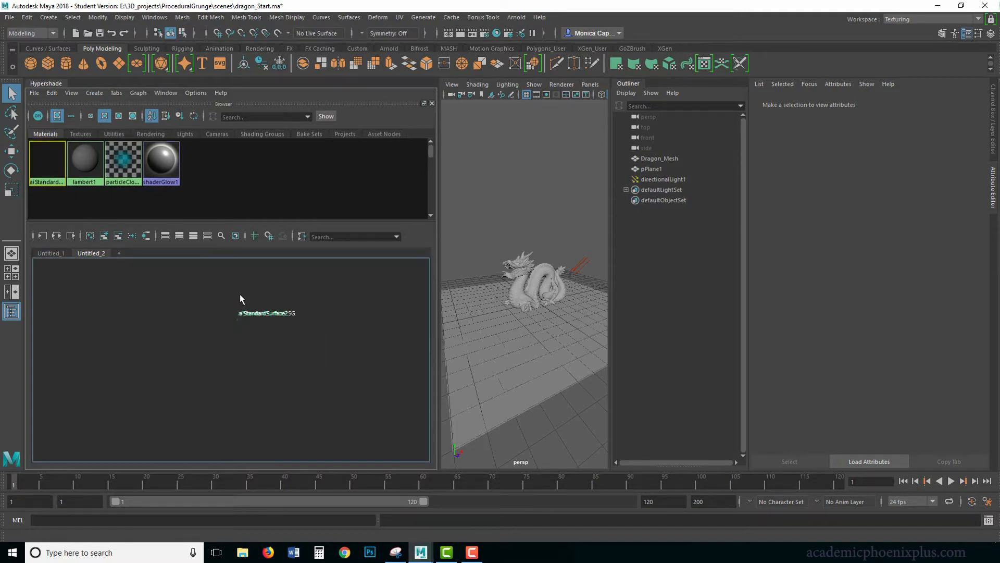
drag(277, 307, 221, 300)
click(197, 308)
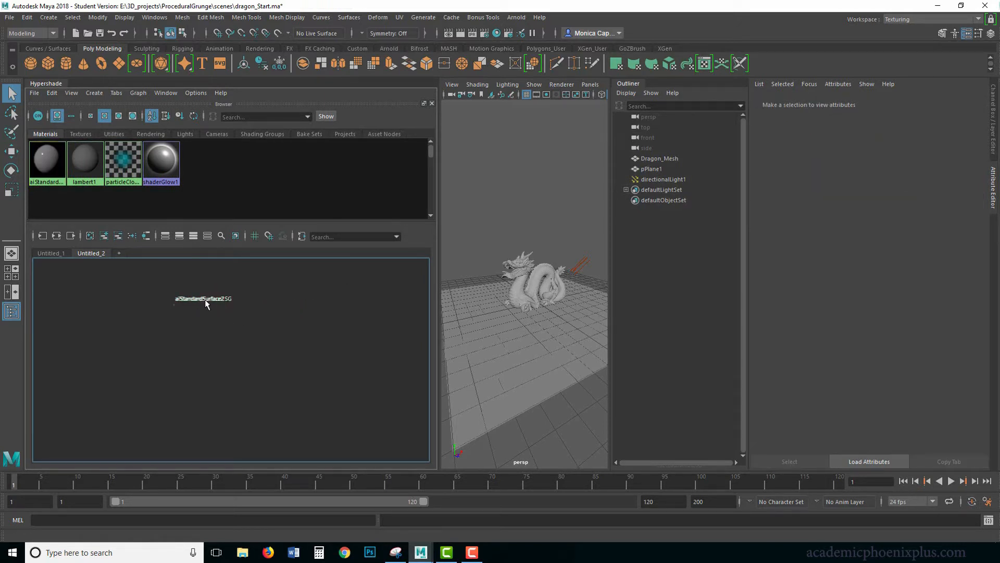
click(203, 301)
double_click(205, 299)
click(220, 320)
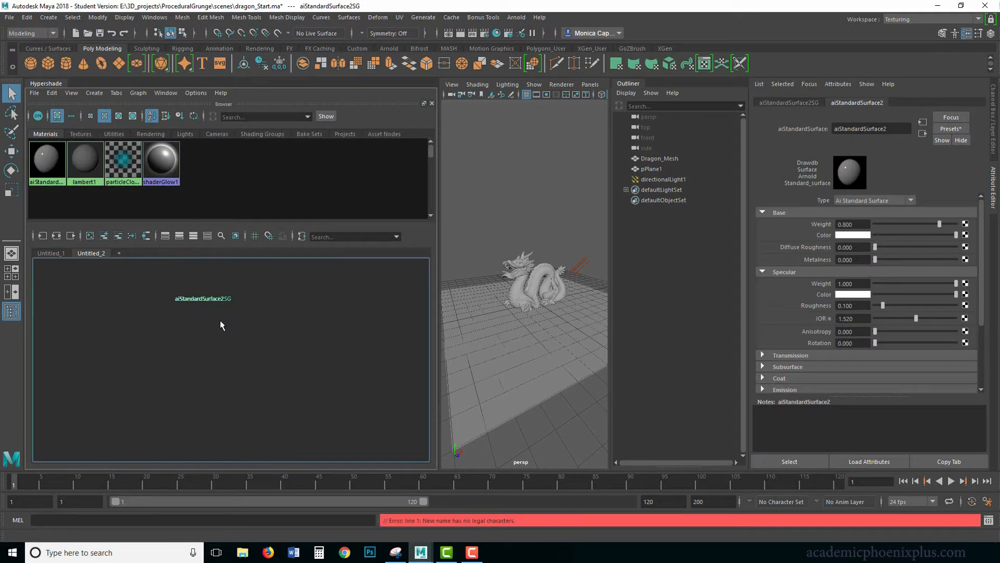
double_click(219, 298)
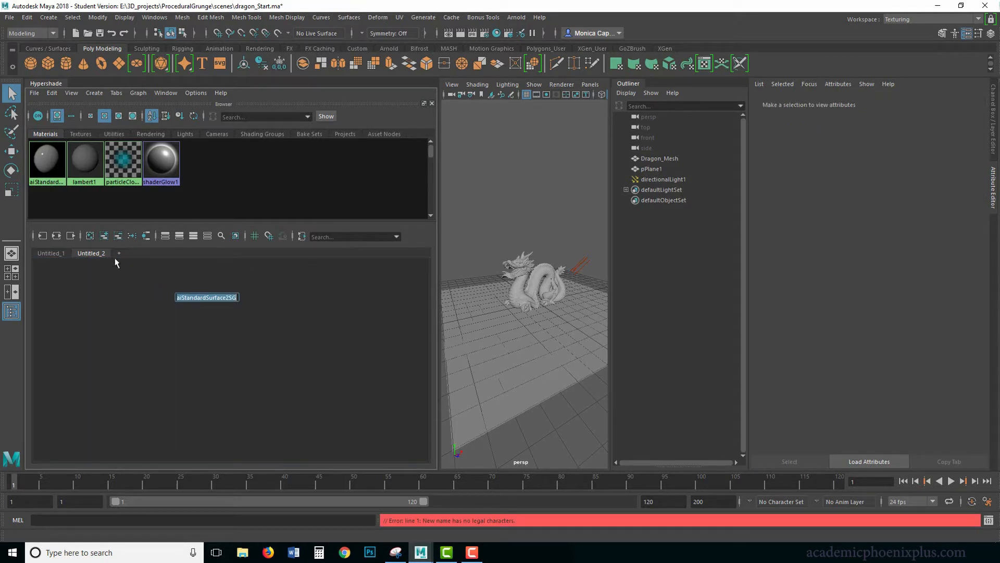
Step: Graph the network of the new aiStandardSurface material in the Hypershade work area
click(50, 156)
right_drag(42, 162, 96, 188)
drag(255, 336, 275, 324)
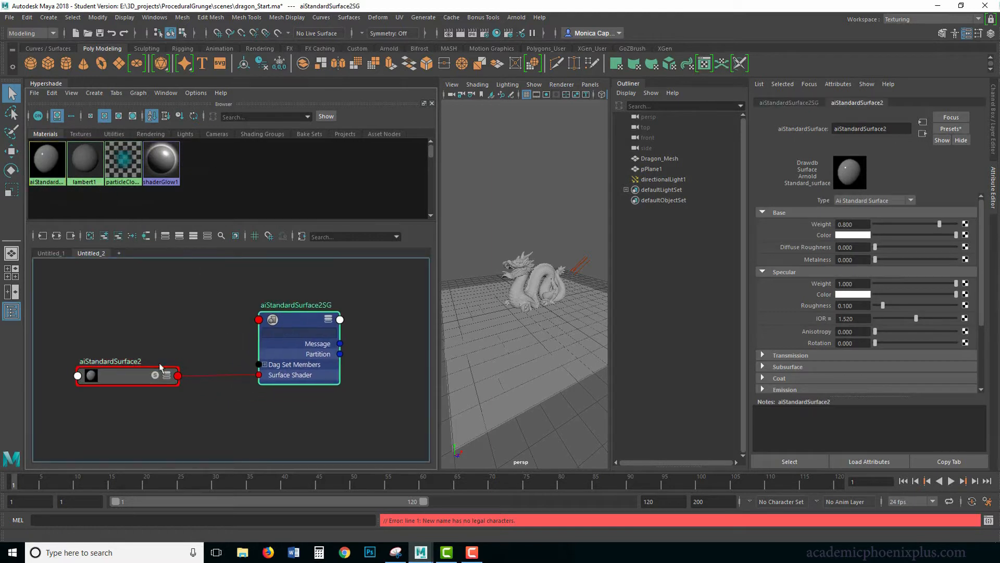
Step: Place the aiStandardSurface2 node closer to its shading group and expand it to show all its attributes
drag(126, 377, 172, 345)
key(2)
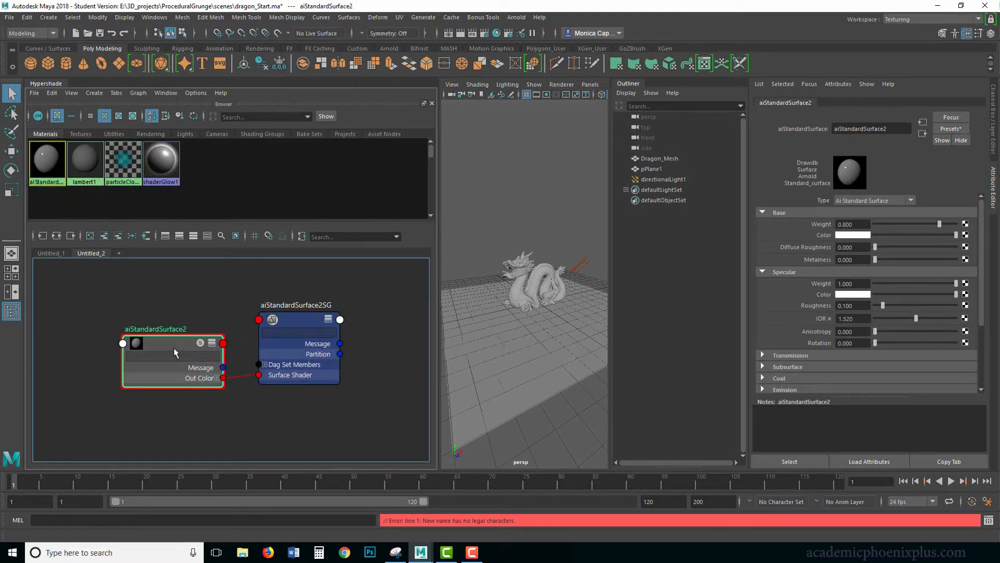
key(3)
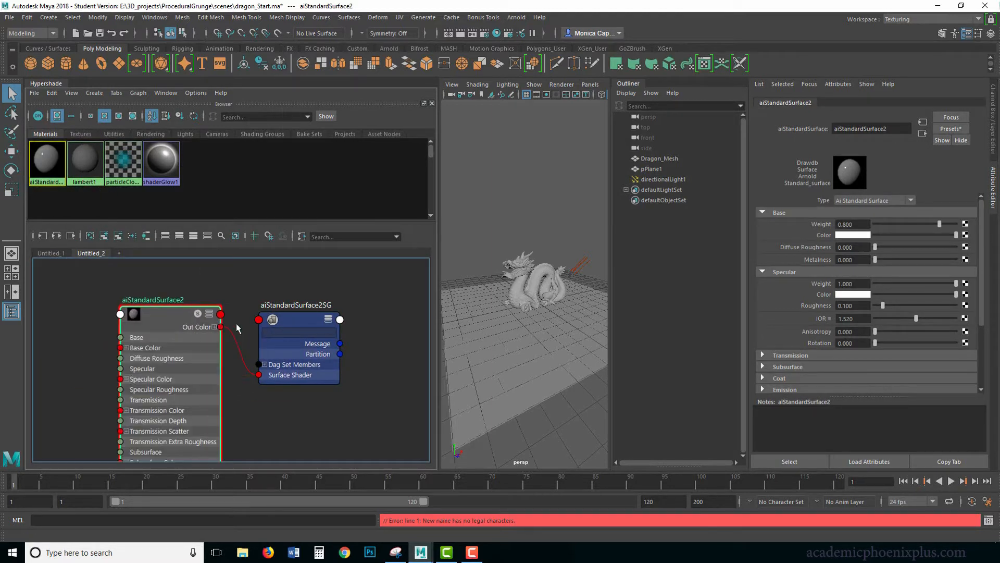
Step: Apply the Jade preset to aiStandardSurface2 and assign the material to the dragon mesh
double_click(172, 299)
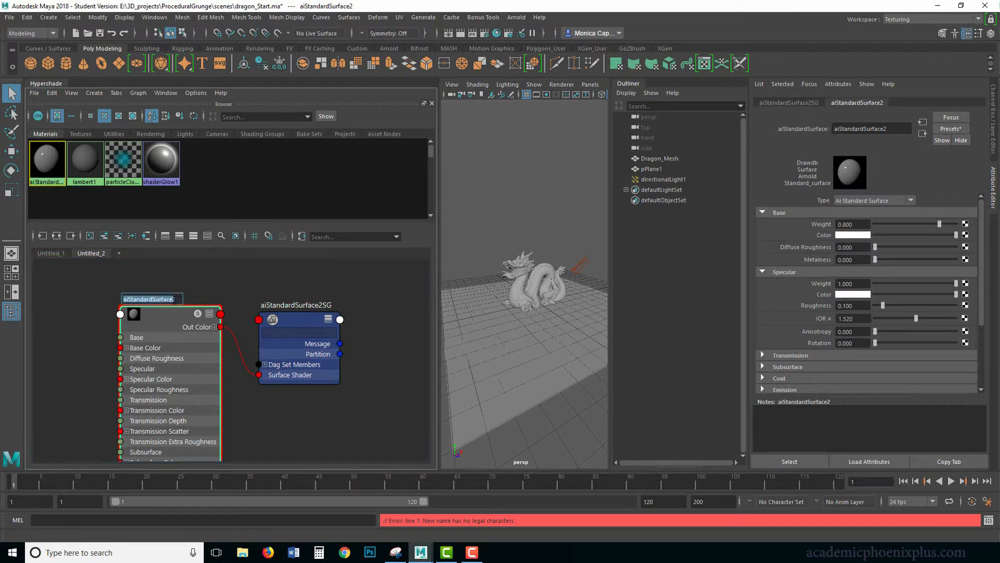
click(945, 128)
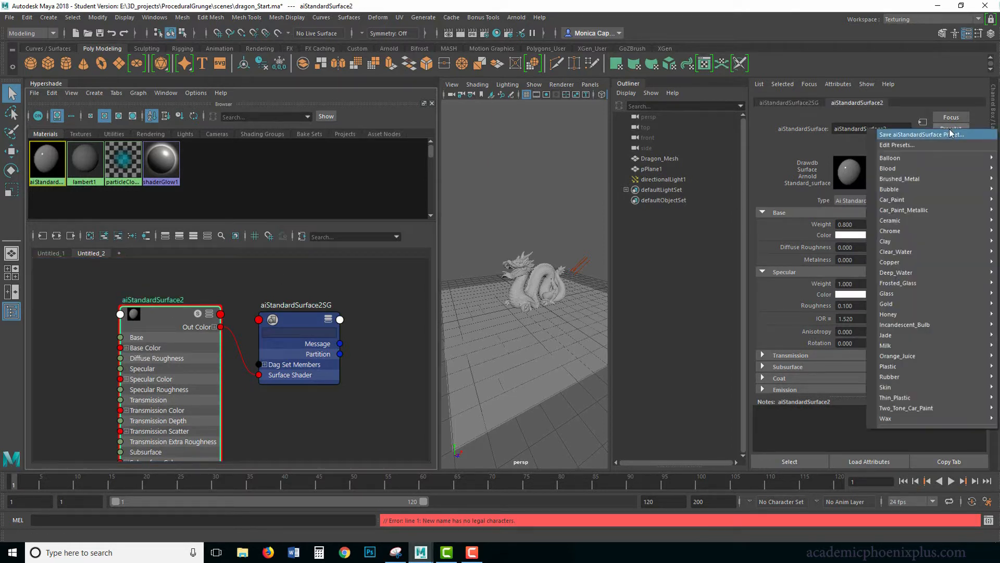
mouse_move(908, 336)
click(842, 336)
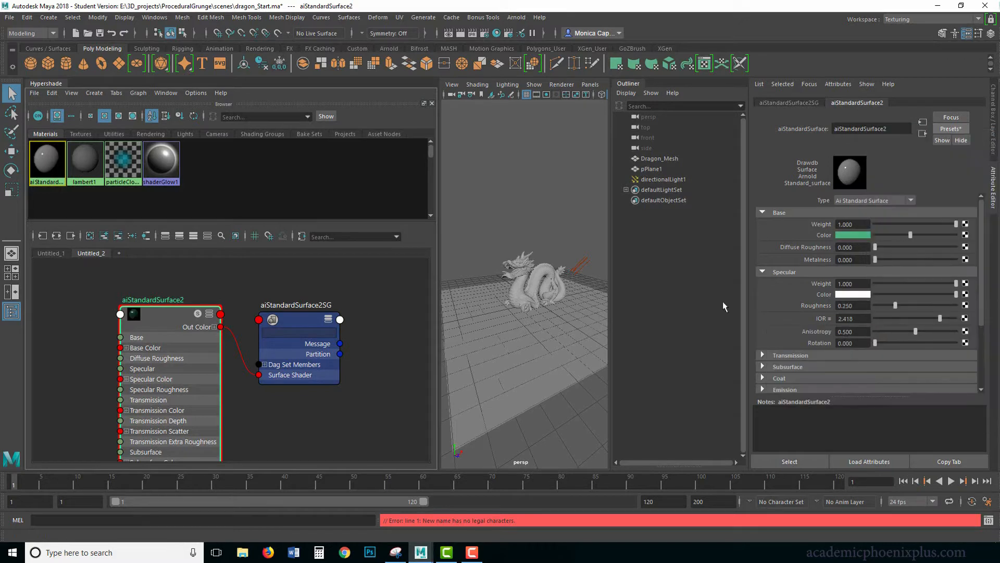
middle_drag(171, 318, 524, 302)
Step: Render the scene with Arnold to check the jade material on the dragon, then close the render window
click(516, 18)
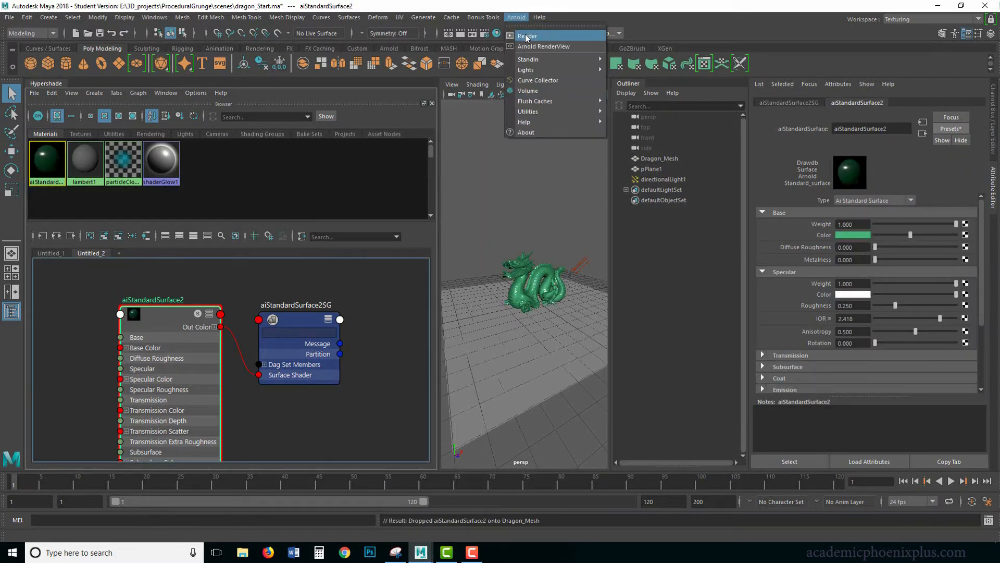
click(521, 29)
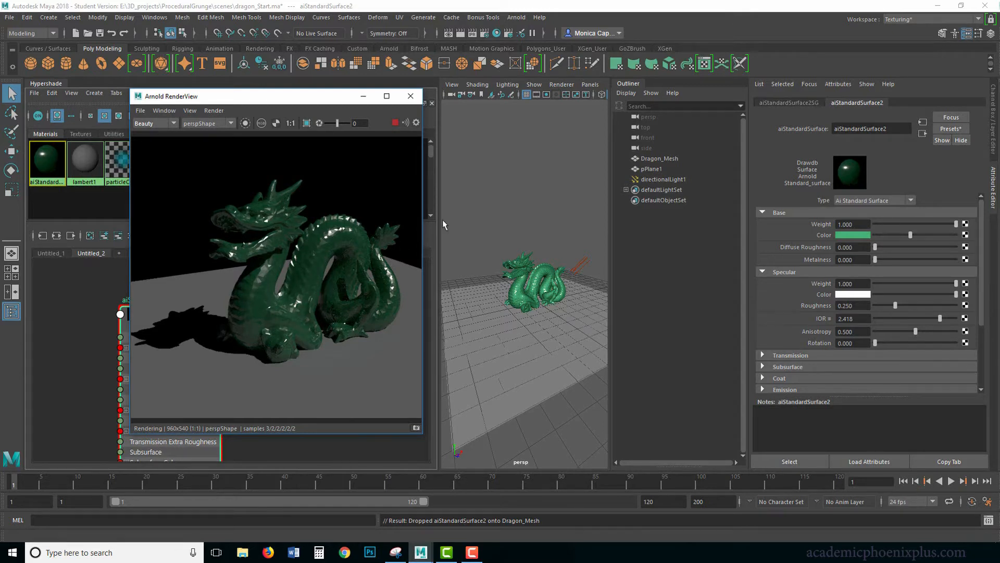
click(411, 96)
Step: Apply Soften Edge to the normals of the dragon mesh
click(288, 17)
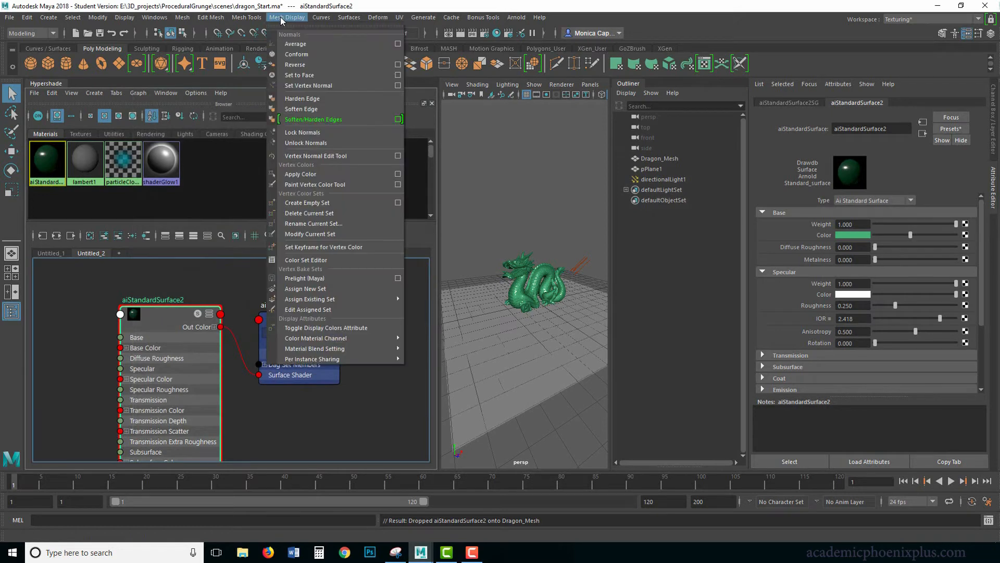
click(181, 291)
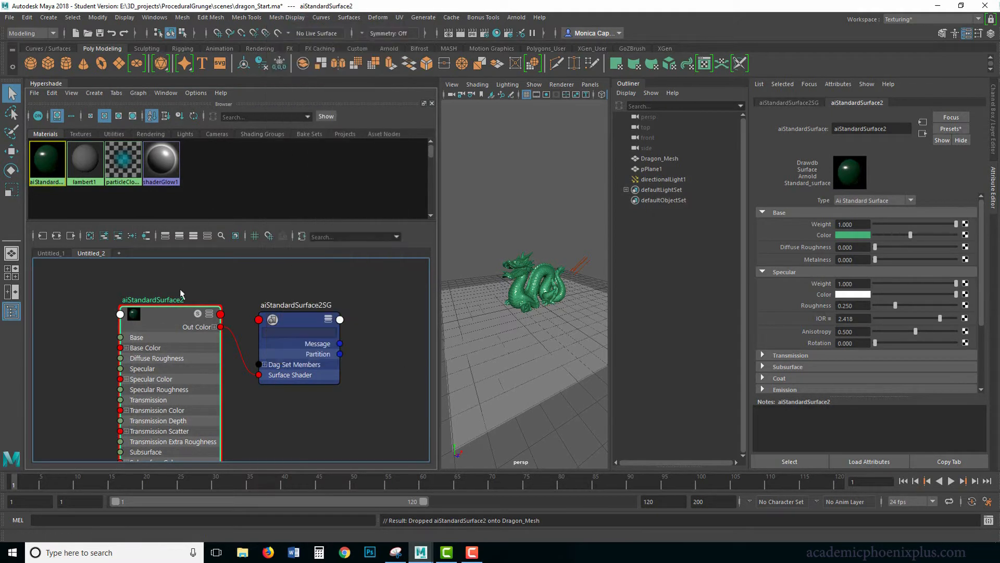
click(535, 283)
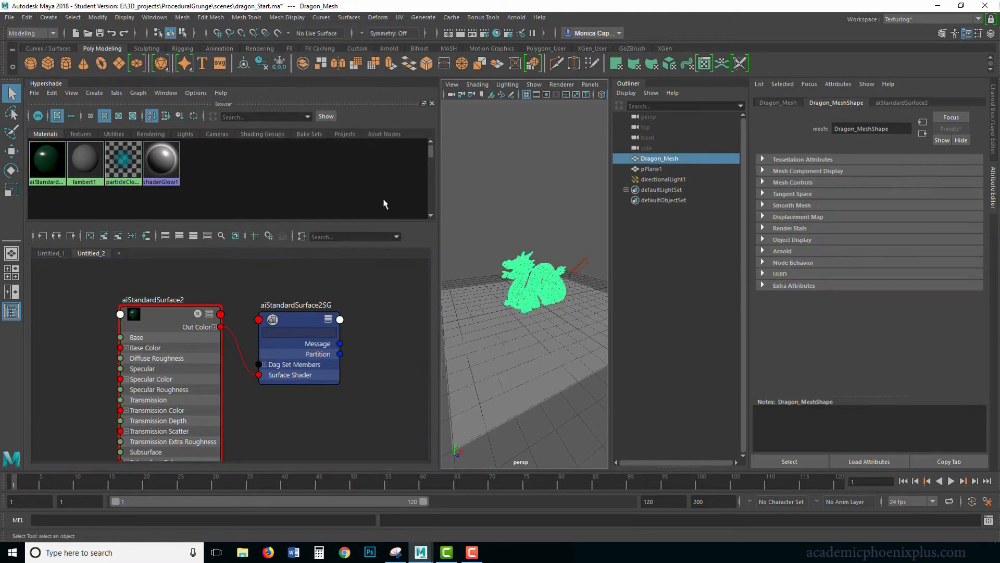
click(287, 17)
mouse_move(255, 19)
mouse_move(287, 18)
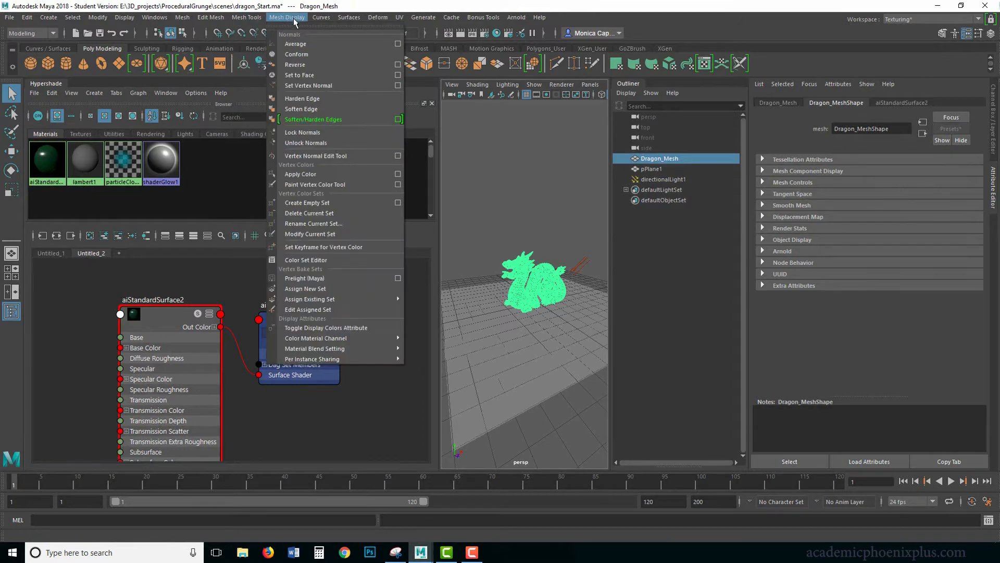
click(317, 104)
Step: Render the dragon again with Arnold to check its softened edges, and minimize the render window
click(516, 17)
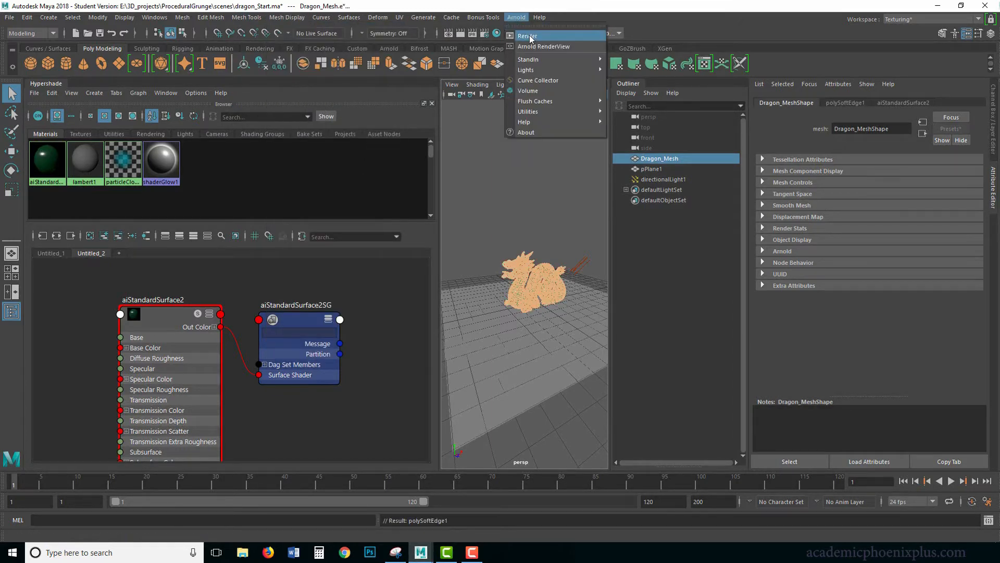
click(524, 28)
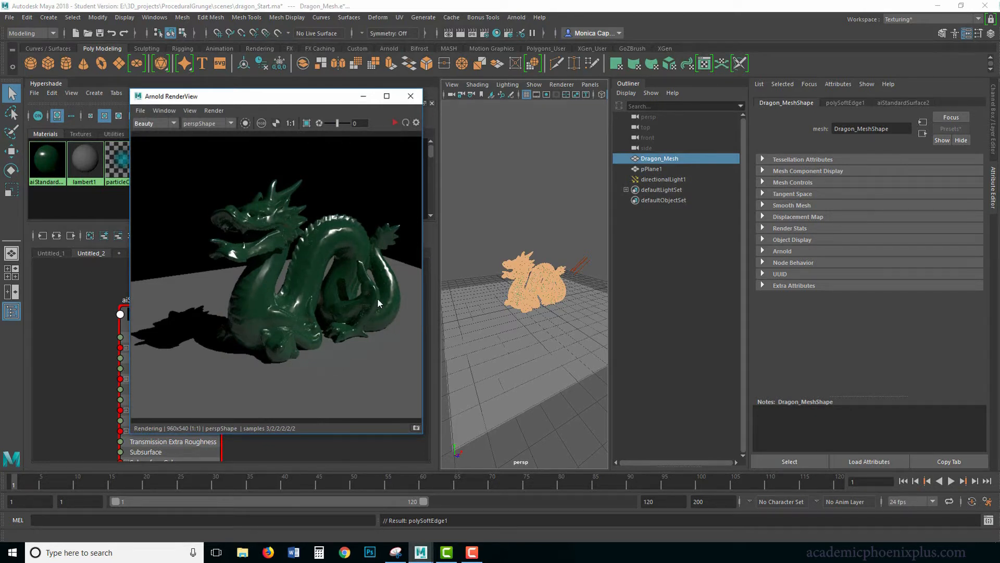
click(395, 124)
click(372, 100)
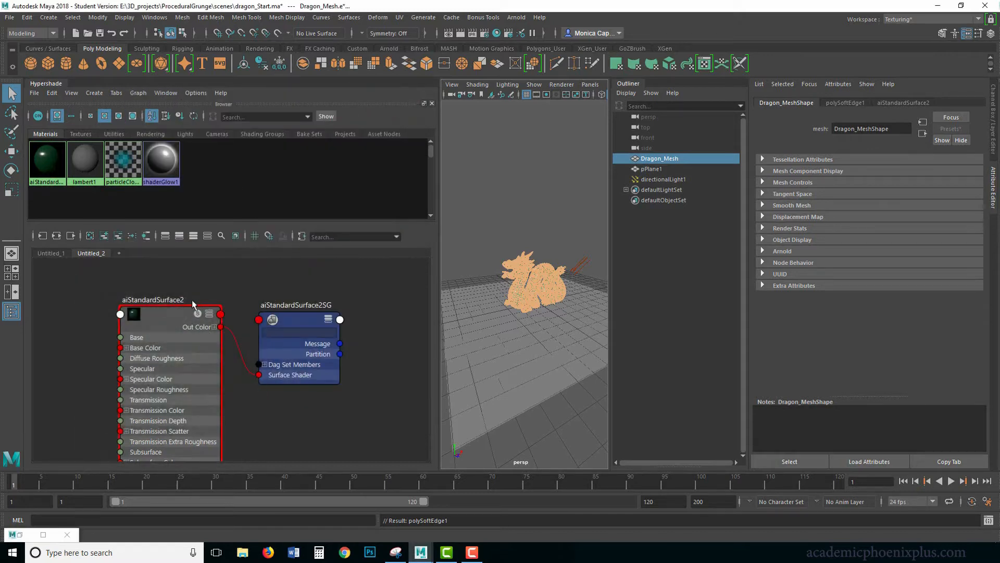
Step: Rename the aiStandardSurface2 material as Jade_aiSurface
click(179, 300)
drag(893, 128, 654, 134)
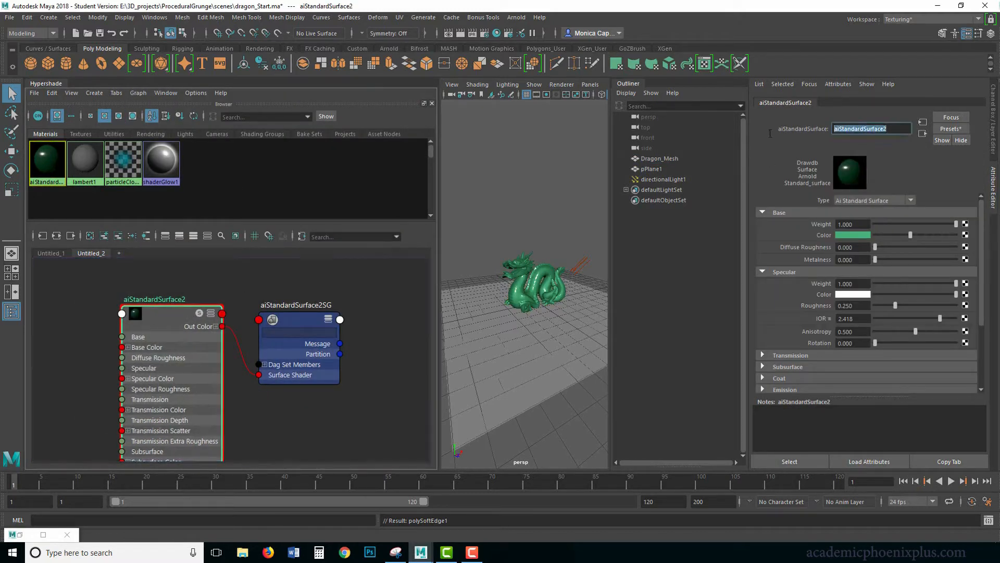
text(Jade_aiSurface)
key(Return)
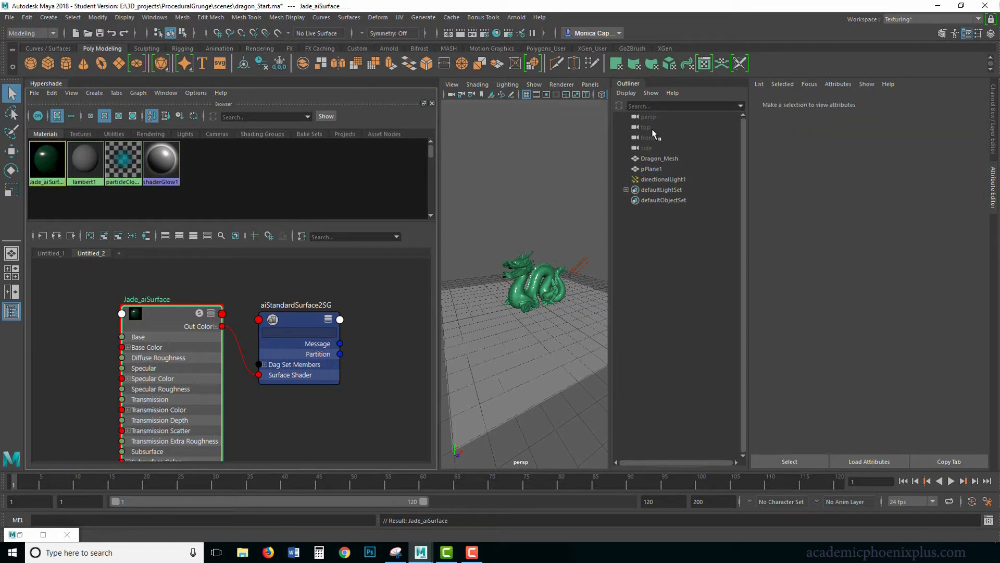
Step: Add another aiStandardSurface material to the node graph and place it beside the Jade_aiSurface node
drag(167, 314, 193, 319)
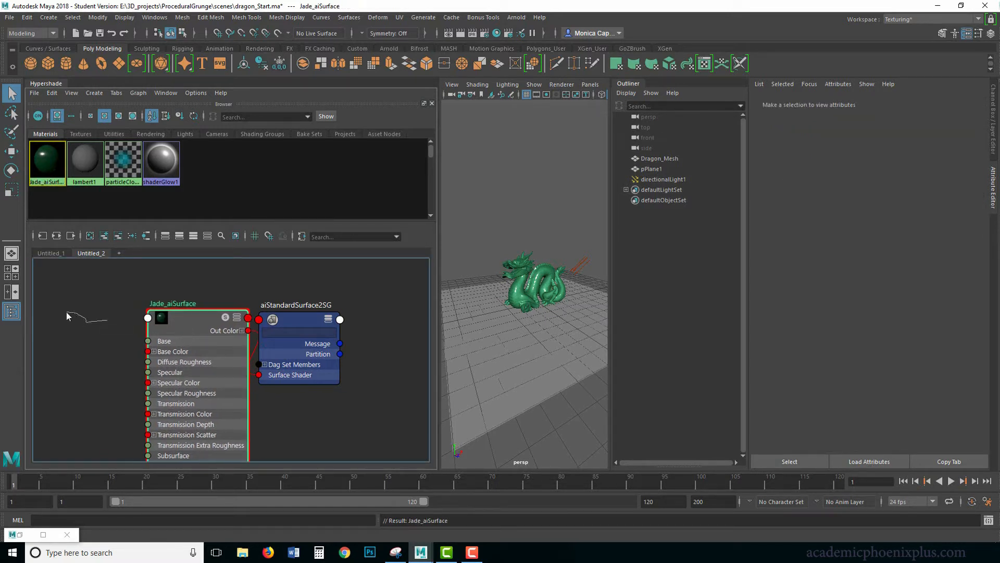
click(104, 310)
key(Tab)
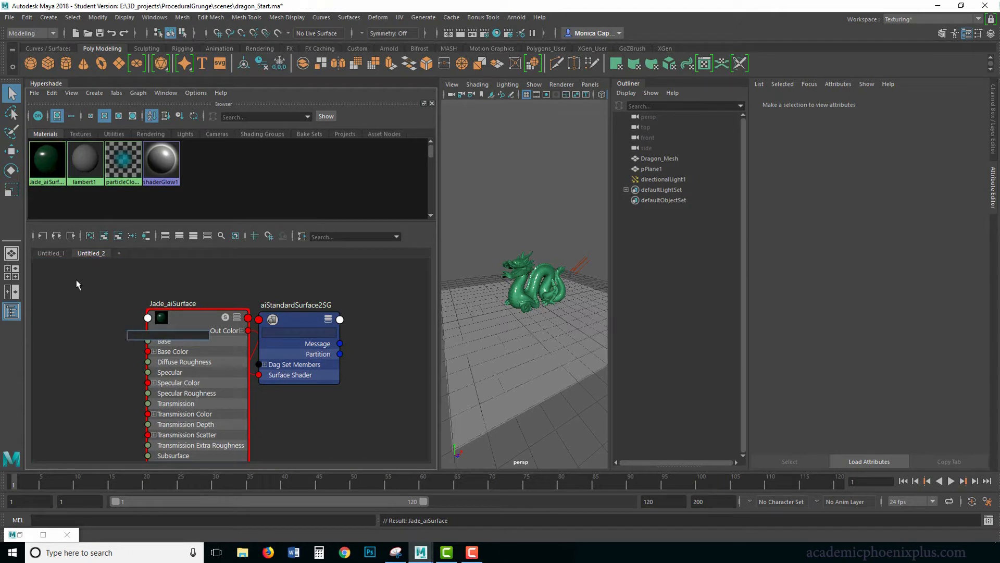
text(aist)
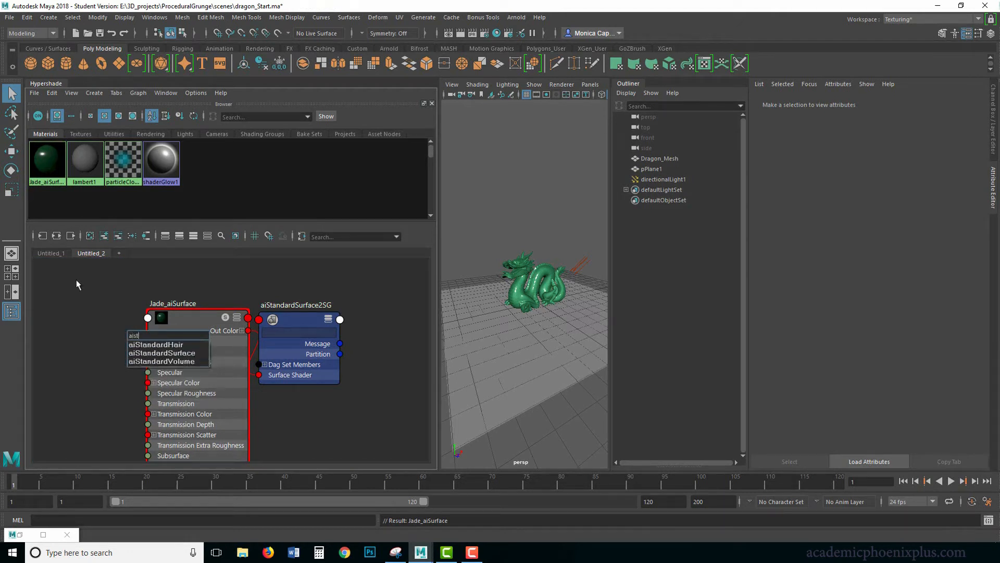
key(Return)
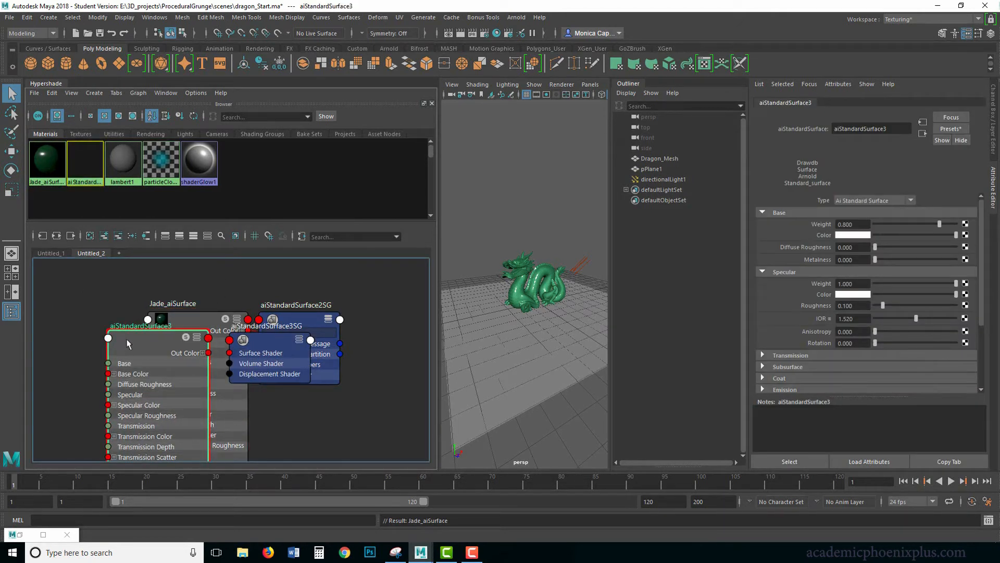
drag(125, 339, 100, 331)
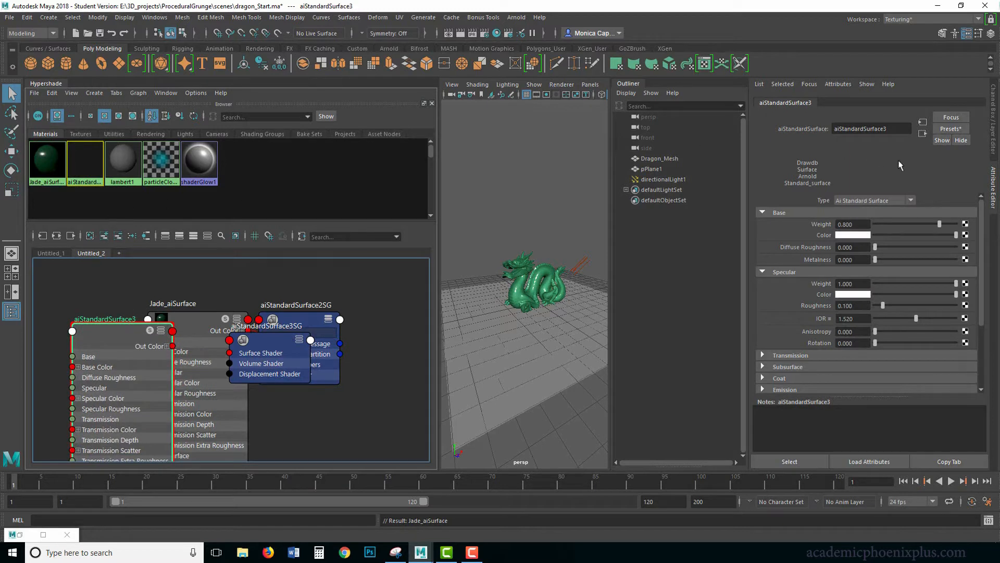
Step: Rename the new aiStandardSurface material as Dust_aiStandard
click(869, 129)
drag(903, 129, 833, 129)
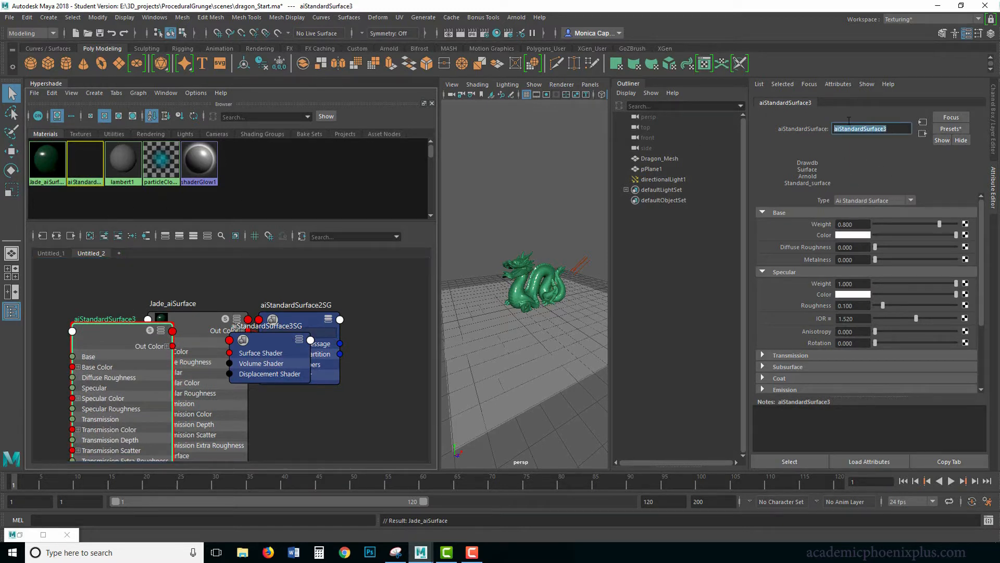
text(Dust_aiStandard)
key(Return)
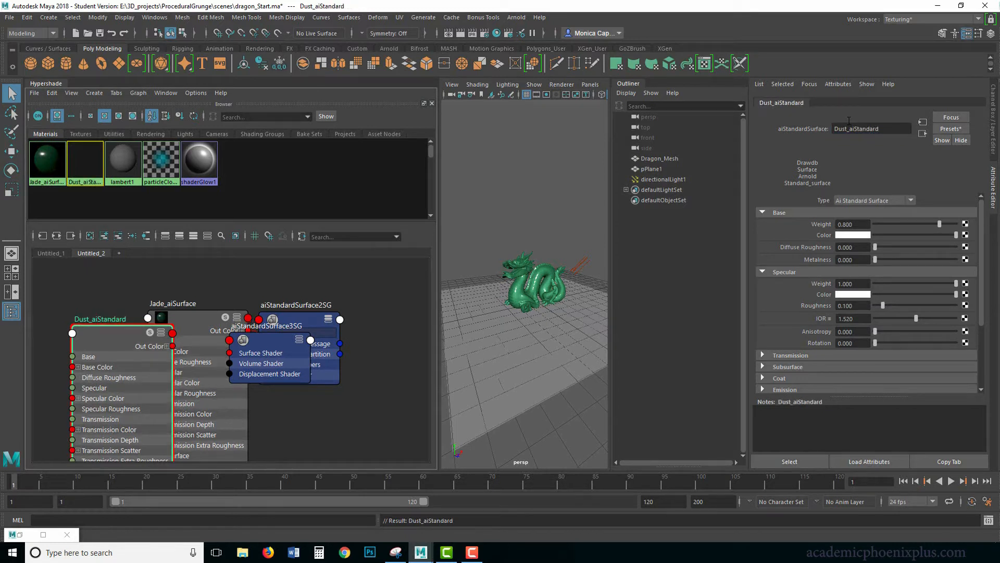
Step: Set the base color of Dust_aiStandard to a muted dusty tan
click(855, 235)
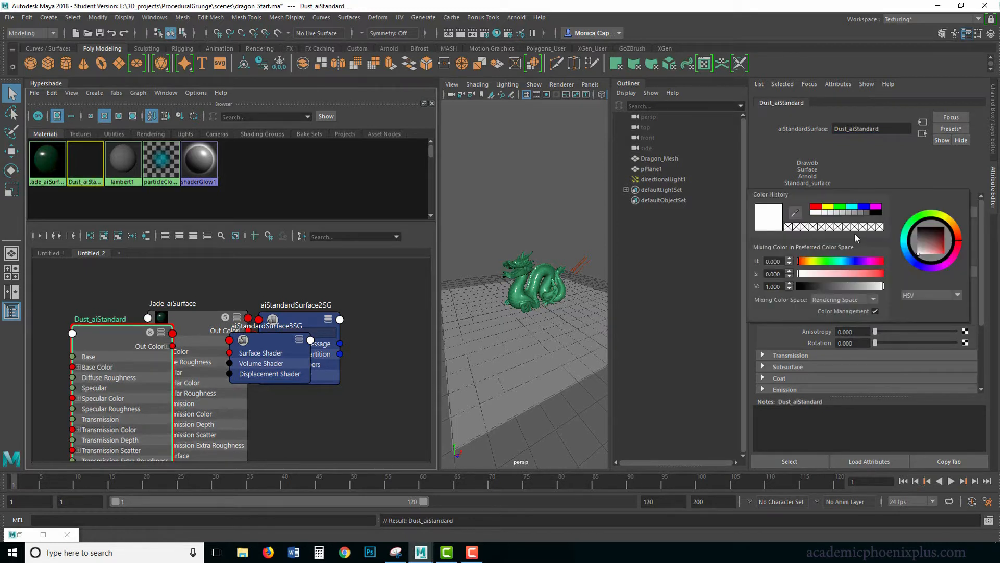
click(812, 261)
click(844, 273)
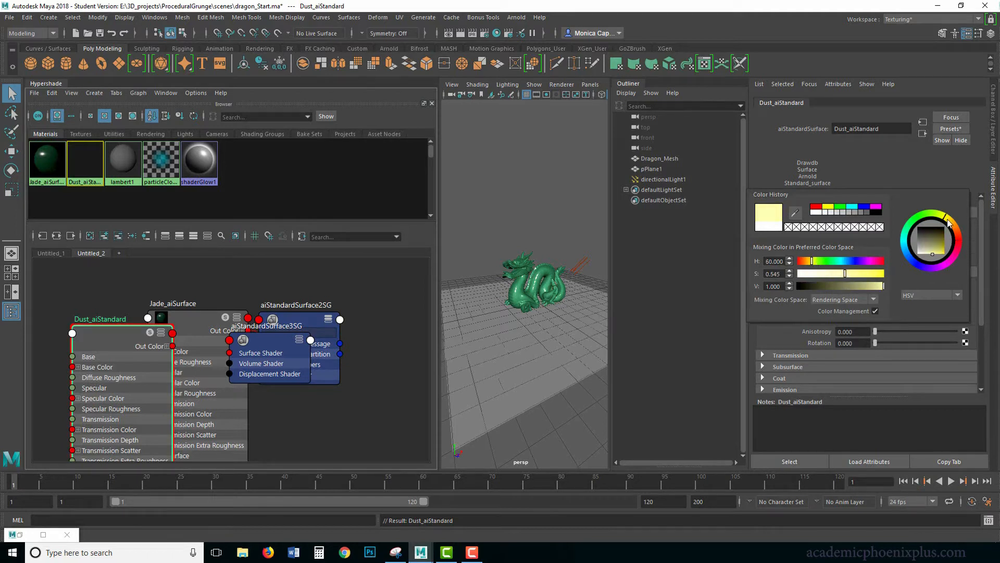
drag(948, 223, 957, 229)
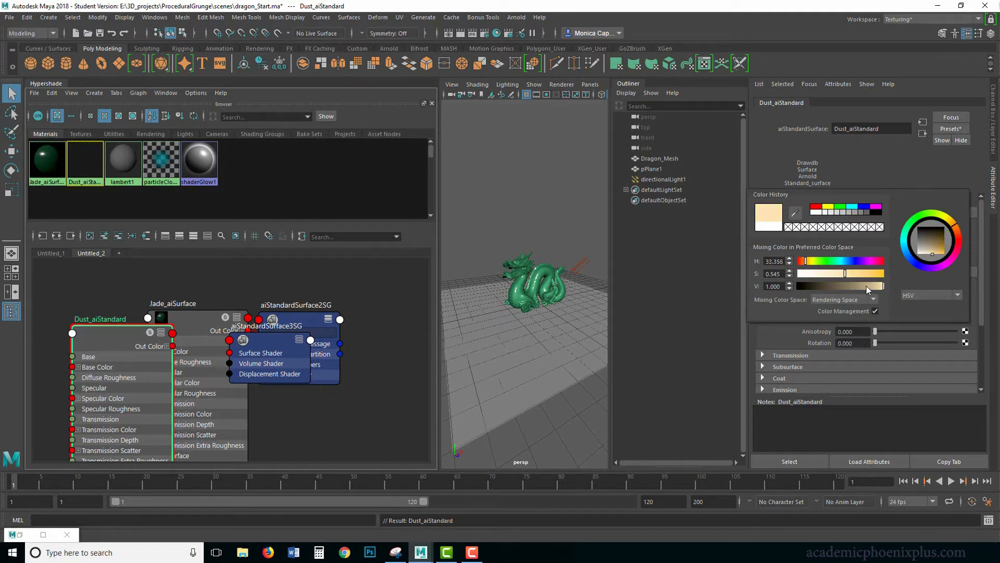
drag(866, 286, 852, 273)
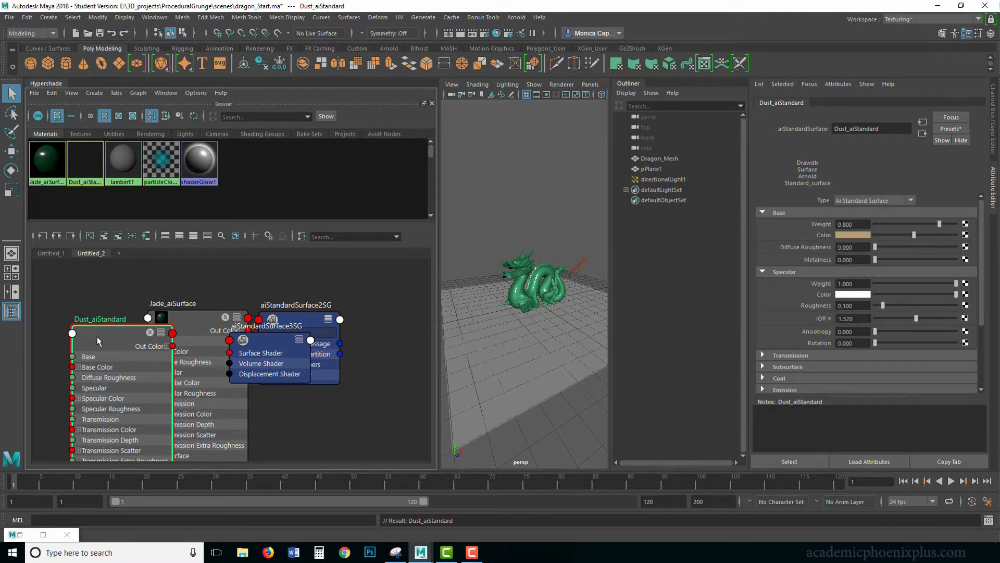
Step: Spread out the overlapping dust nodes and collapse the Dust_aiStandard and Jade_aiSurface nodes to their compact view
mouse_move(104, 336)
mouse_down()
mouse_move(90, 345)
mouse_move(114, 347)
mouse_up()
drag(245, 342, 233, 374)
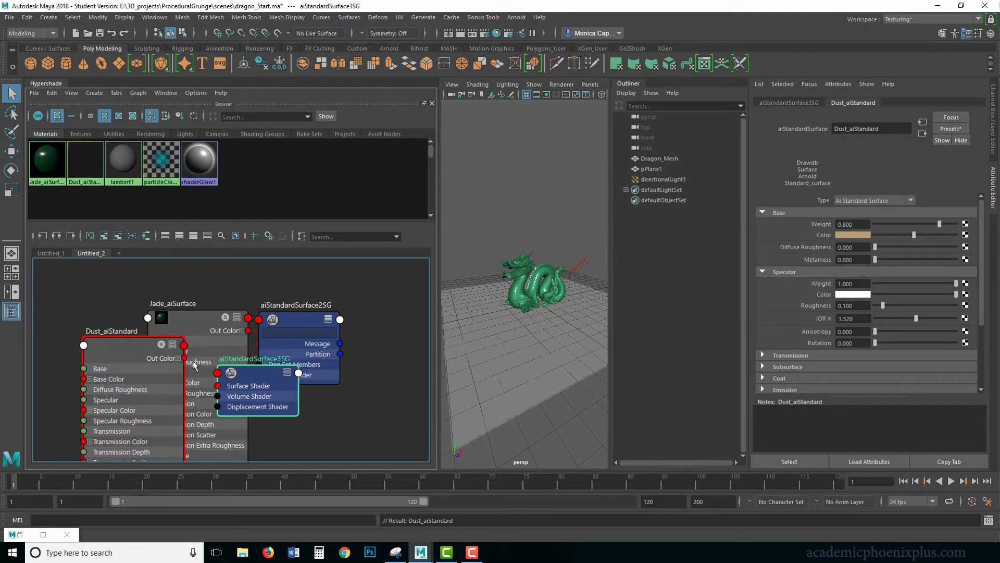
drag(138, 349, 122, 349)
key(1)
click(208, 324)
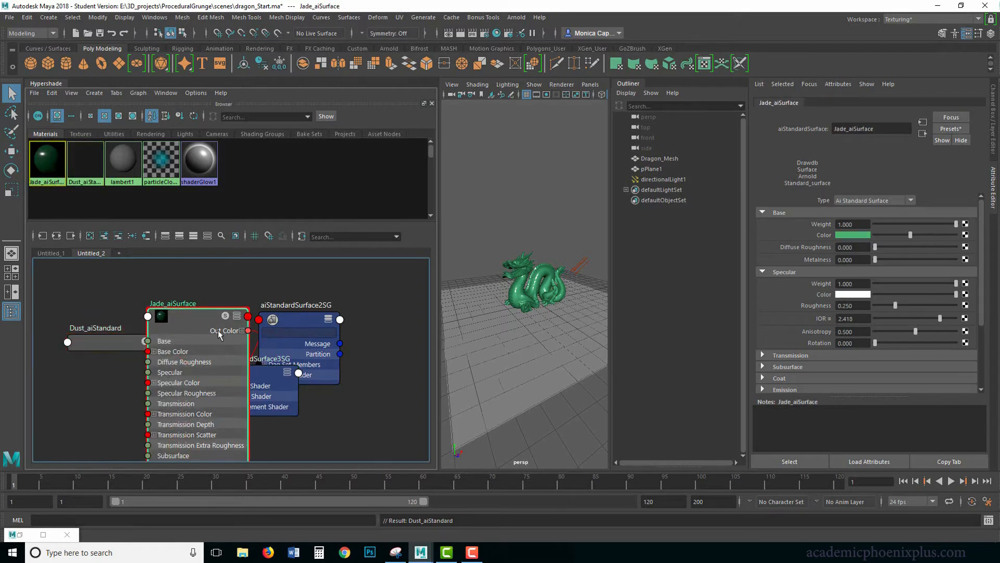
key(1)
click(116, 343)
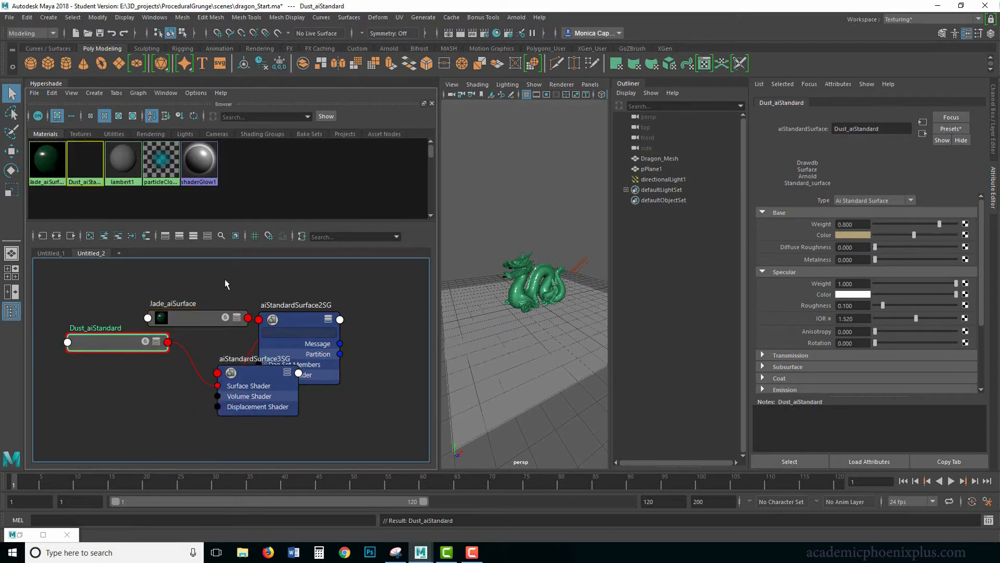
Step: Assign Dust_aiStandard to the dragon mesh and render it in the Arnold RenderView
middle_drag(514, 298, 518, 298)
click(520, 19)
click(521, 46)
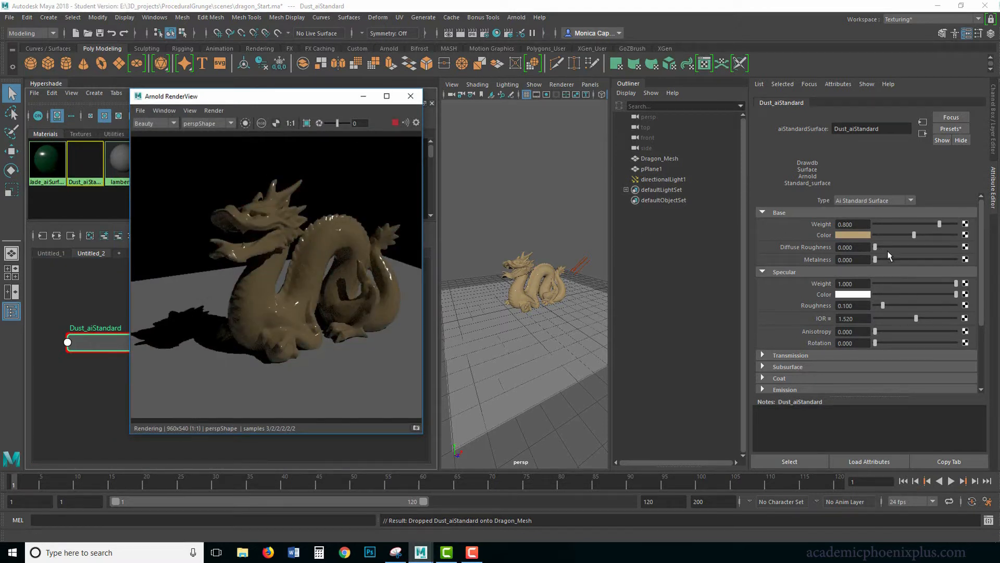
Step: Set Dust_aiStandard's specular roughness to about 0.604, diffuse roughness to about 0.234 and base weight to 1, and close the render window
drag(883, 306, 918, 306)
drag(876, 247, 894, 249)
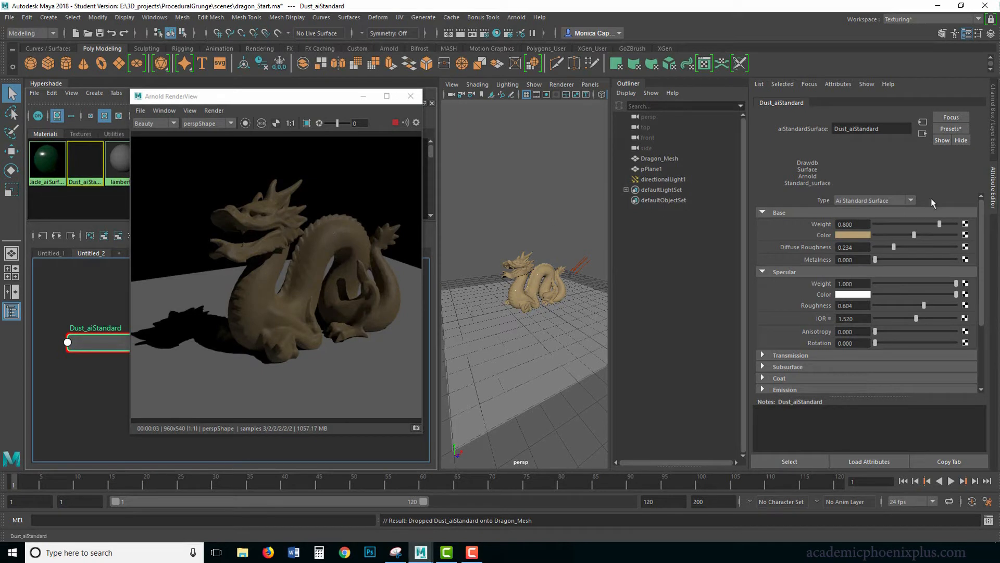
drag(941, 224, 959, 224)
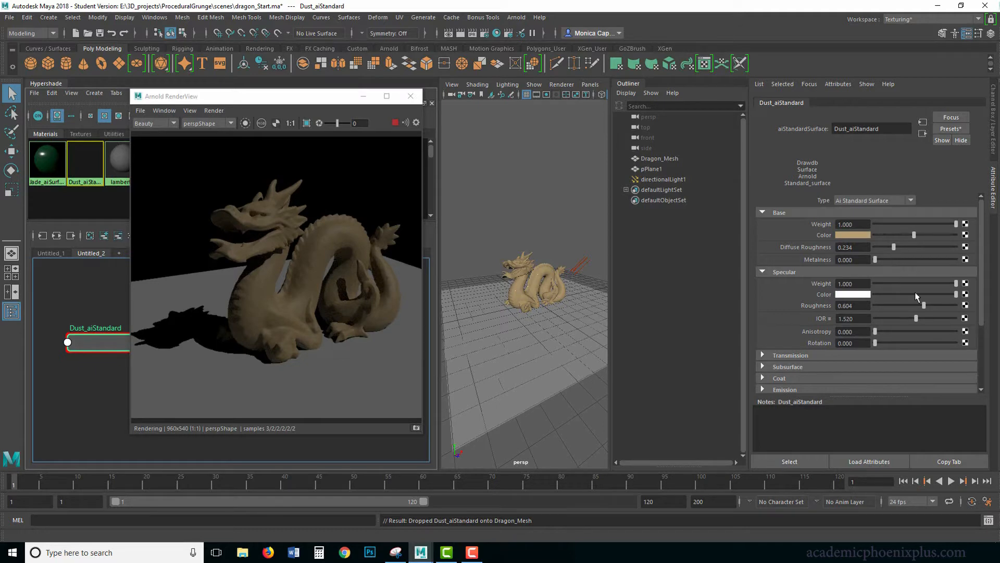
click(411, 96)
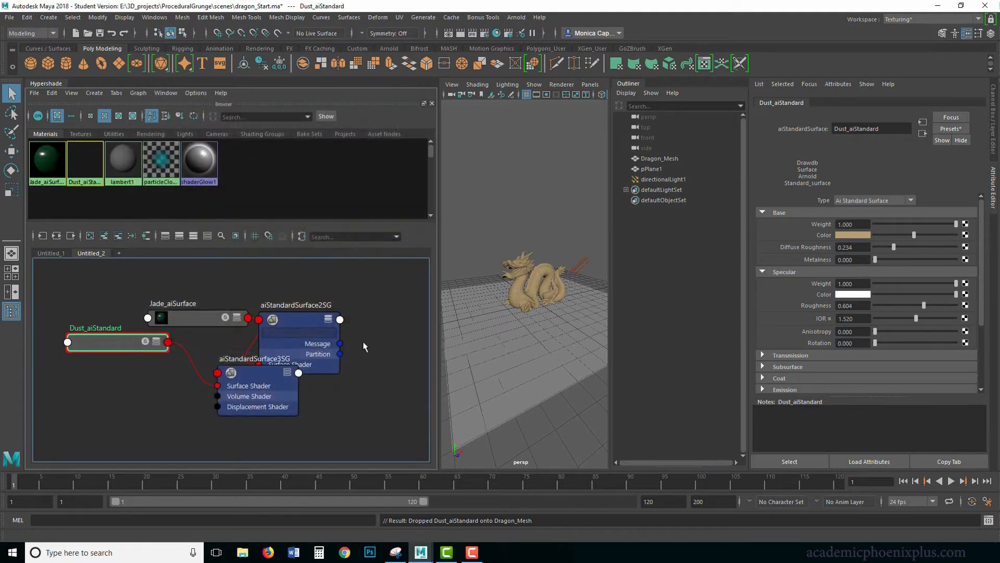
Step: Collapse both shading group nodes and arrange the jade and dust materials in two separate rows with their shading groups
drag(294, 333, 324, 290)
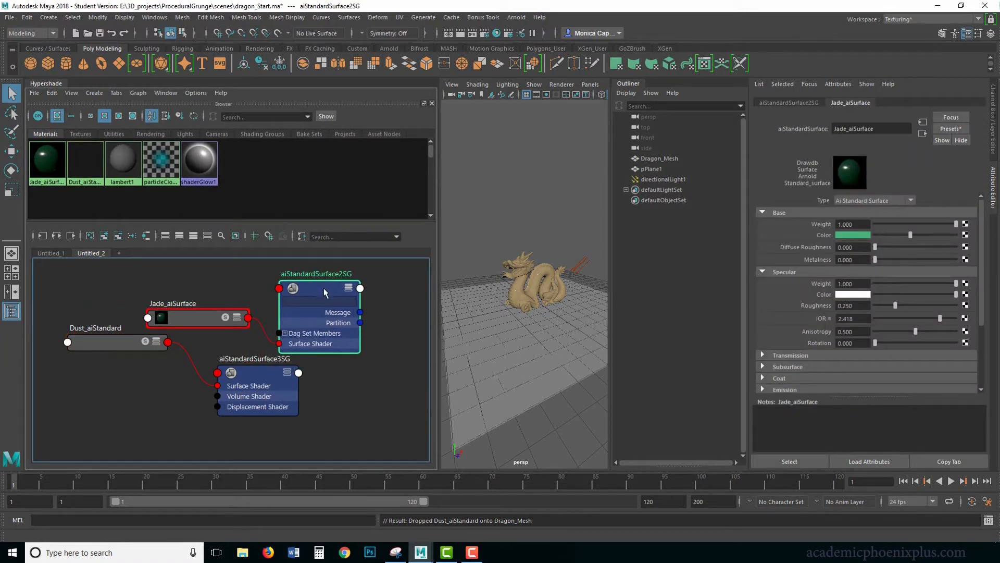
key(1)
click(269, 371)
key(1)
drag(126, 348, 172, 382)
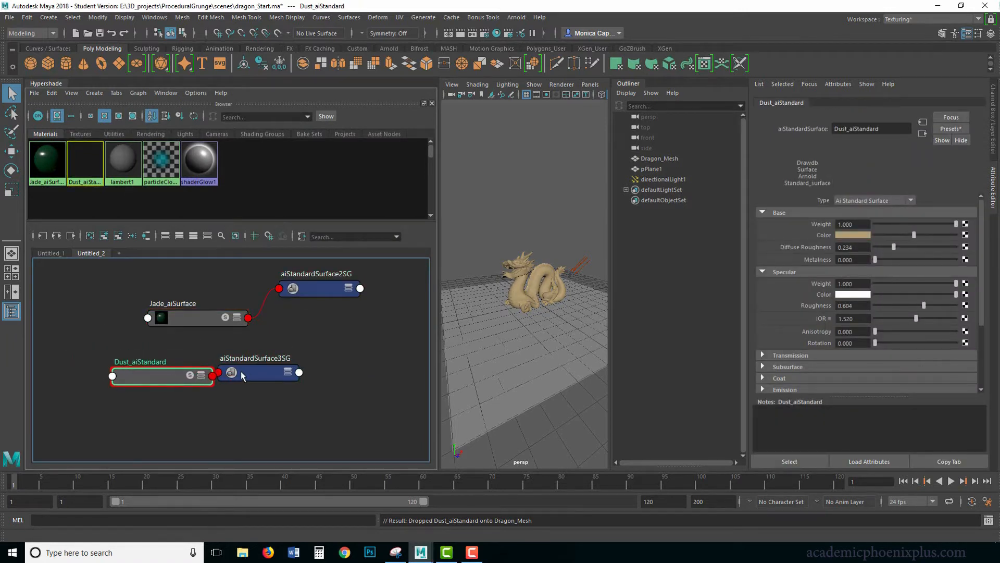
drag(241, 376, 317, 379)
drag(182, 378, 223, 378)
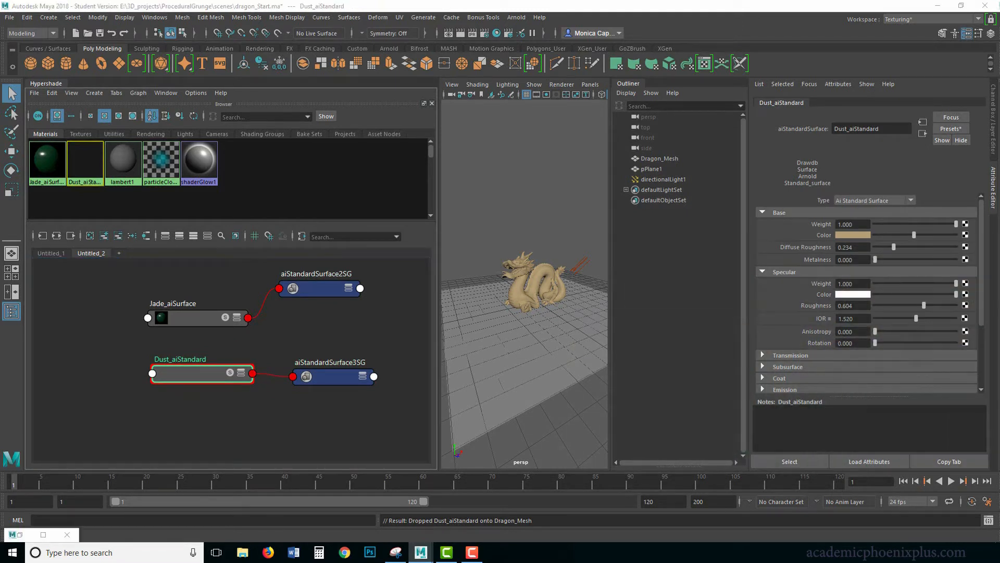
Step: Add an aiUtility node to the node graph
alt+right_drag(394, 321, 152, 323)
click(166, 332)
key(Tab)
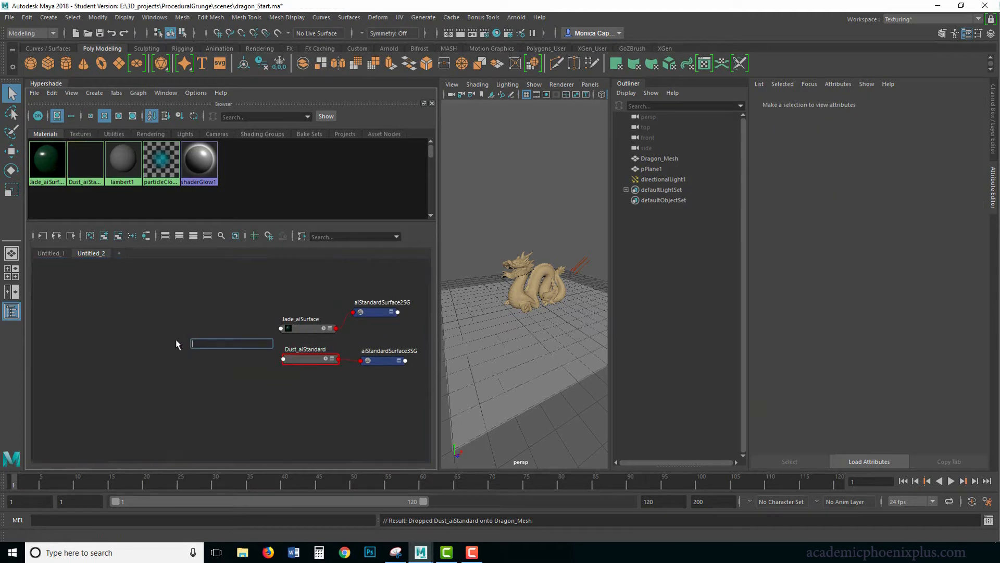
text(a)
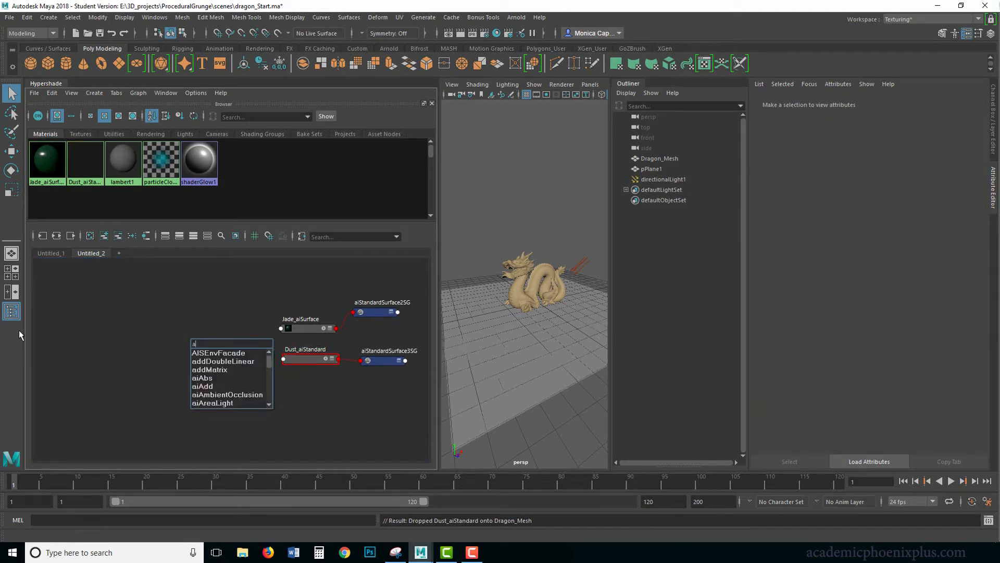
text(iut)
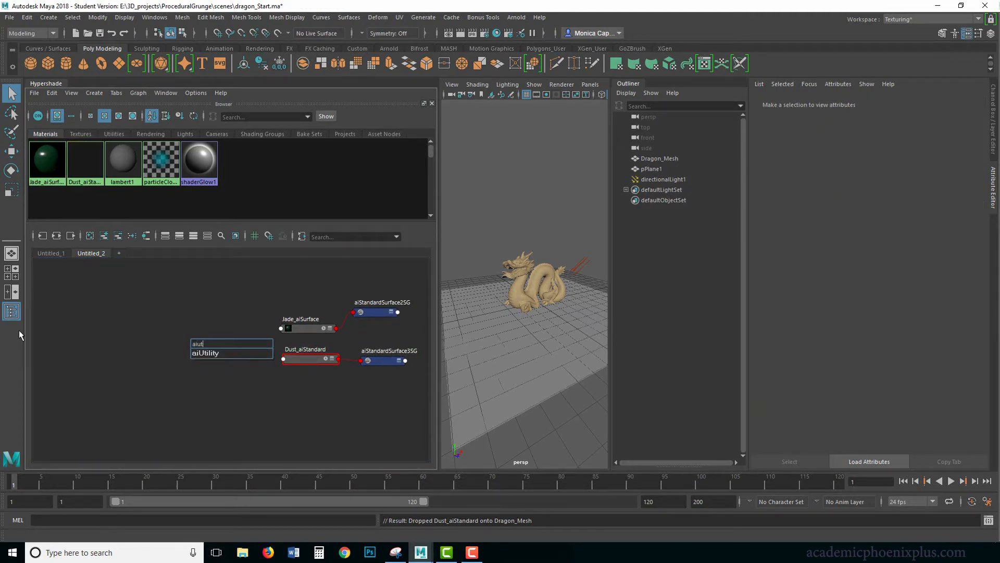
key(Down)
key(Return)
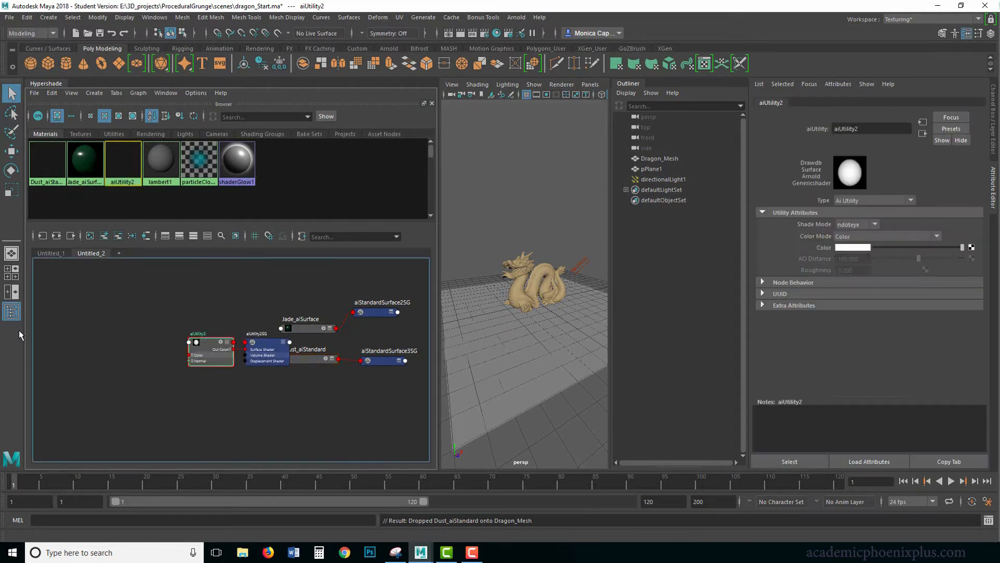
Step: Move the aiUtility node and its shading group clear of the jade and dust nodes
drag(161, 307, 258, 361)
drag(268, 346, 224, 293)
click(222, 314)
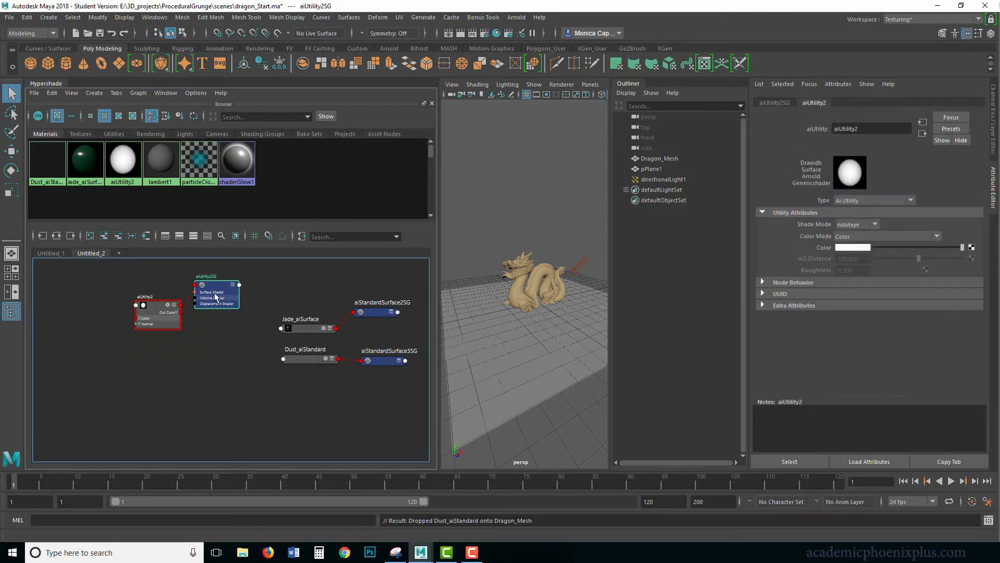
drag(163, 316, 147, 321)
Step: Assign the aiUtility material to the dragon mesh and render it in the Arnold RenderView, moving the render window clear of the attributes
middle_drag(169, 329, 536, 277)
click(517, 17)
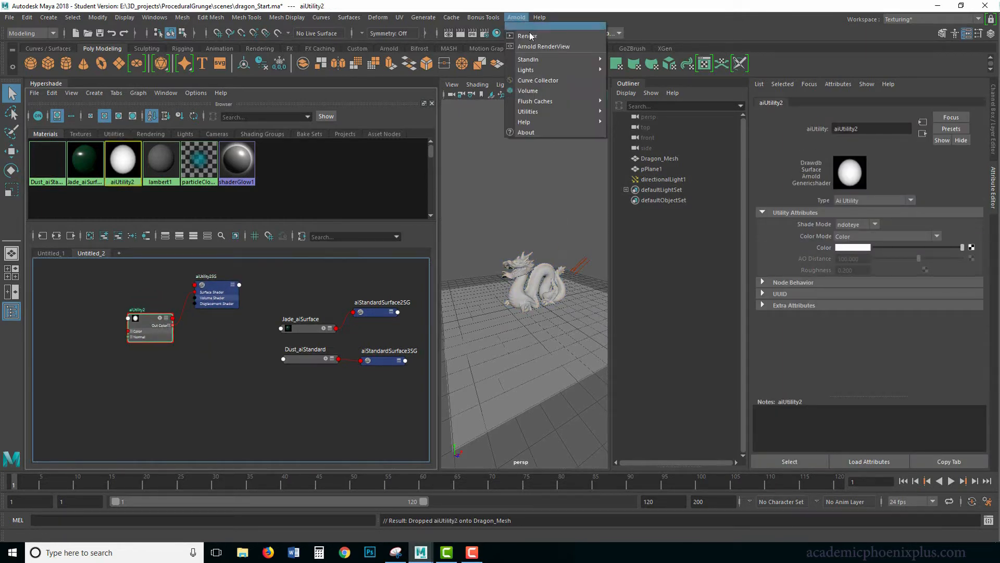
click(529, 32)
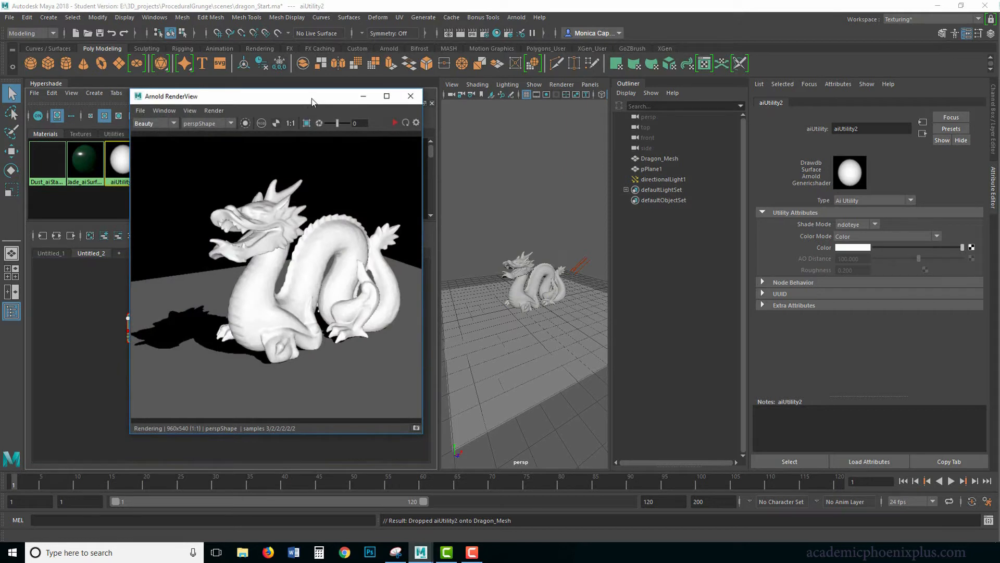
drag(311, 101, 359, 103)
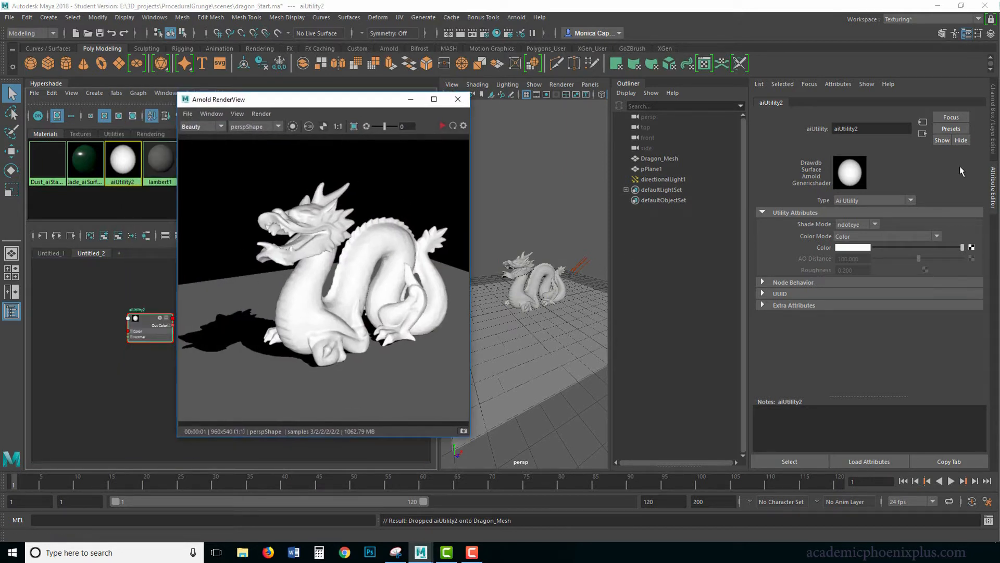
Step: Set the aiUtility shade mode to flat and start a live IPR render to update the image
click(849, 224)
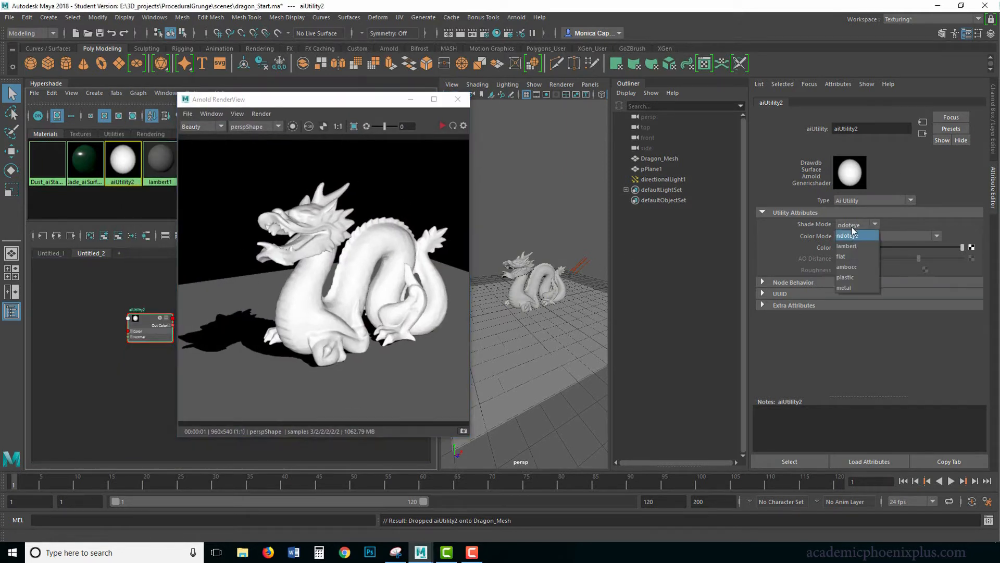
click(858, 256)
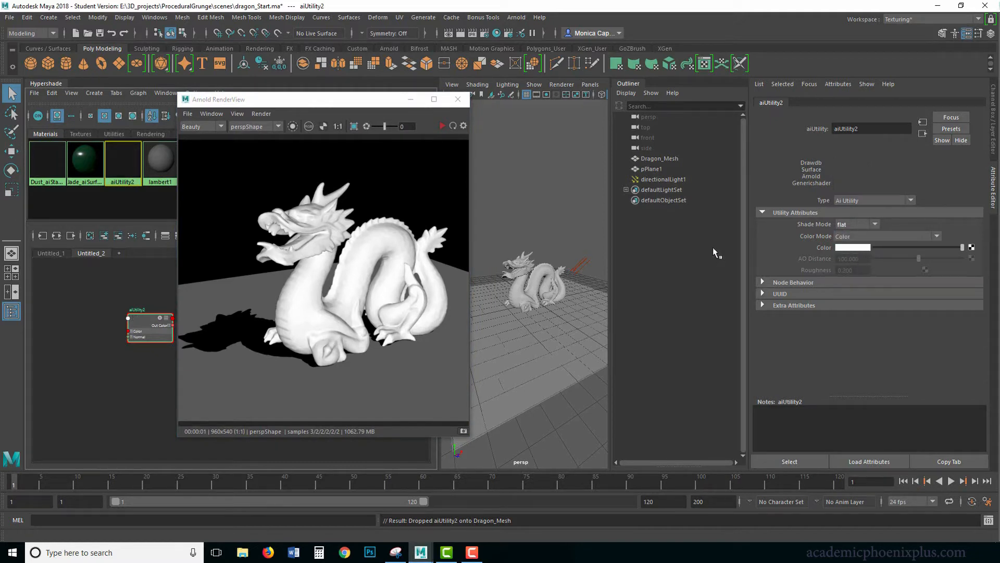
click(447, 126)
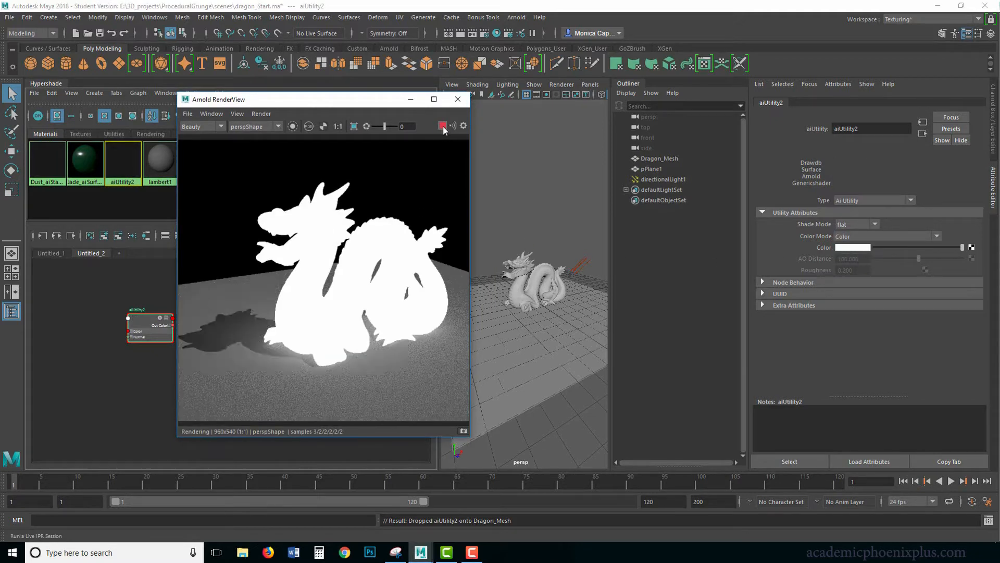
Step: Set the aiUtility color mode to Normal and restart the live IPR render
click(848, 237)
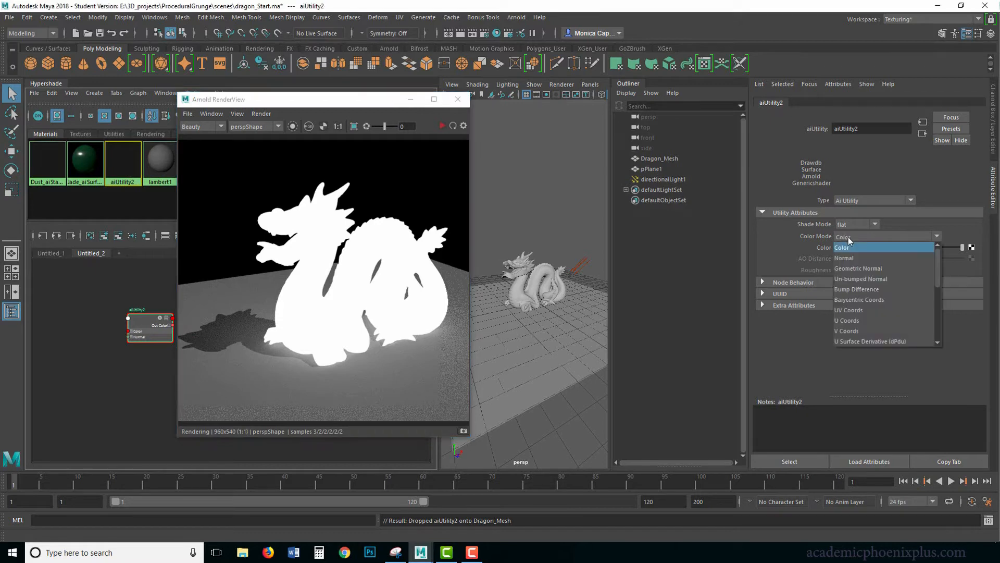
click(862, 259)
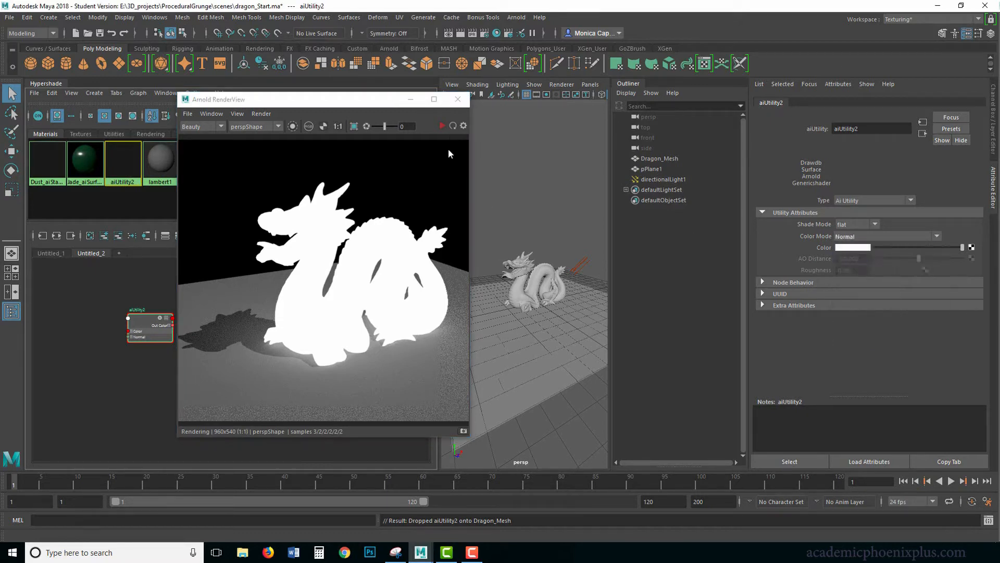
click(442, 126)
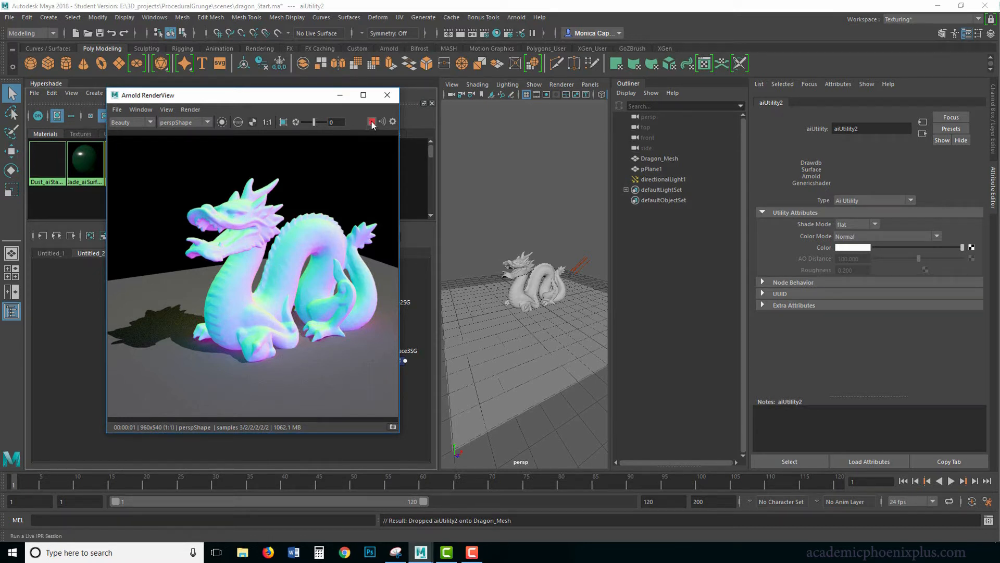
Step: Minimize the render window and move the aiUtility node and its shading group apart to free space in the graph
click(340, 94)
drag(145, 319, 121, 315)
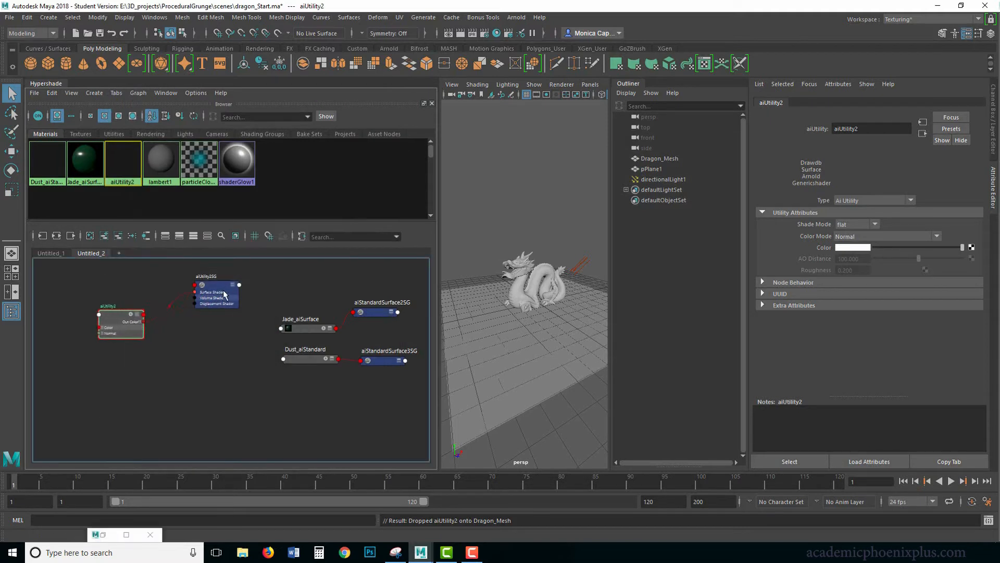
drag(228, 302, 217, 298)
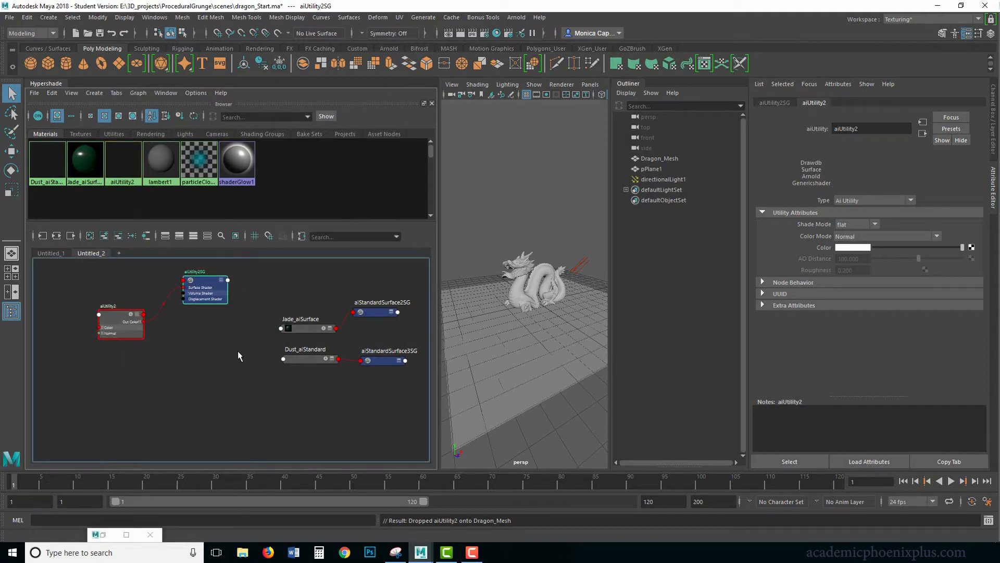
drag(117, 329, 110, 339)
click(162, 350)
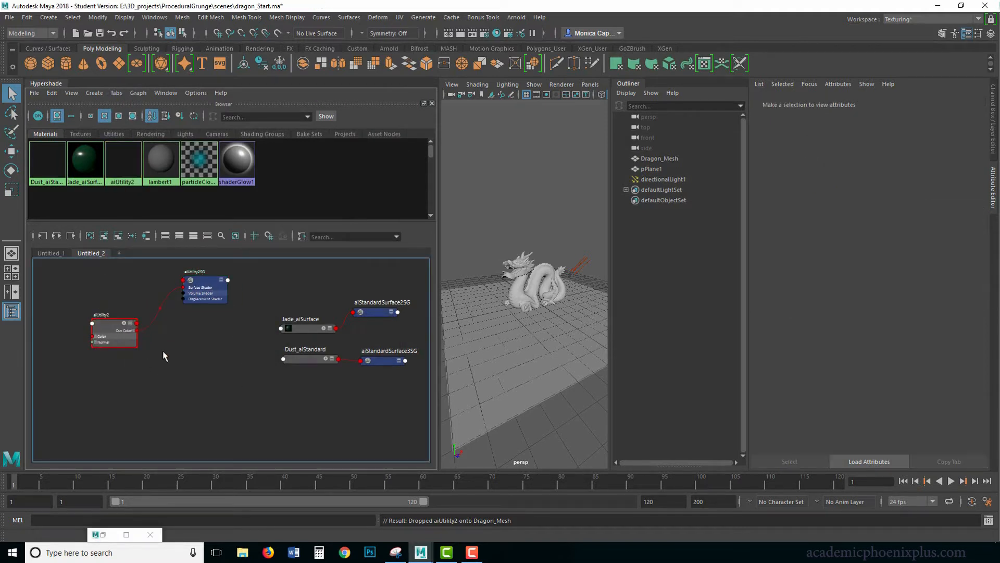
Step: Add an aiMultiply node beside aiUtility and connect the aiUtility Out Color to its Input 1
key(Tab)
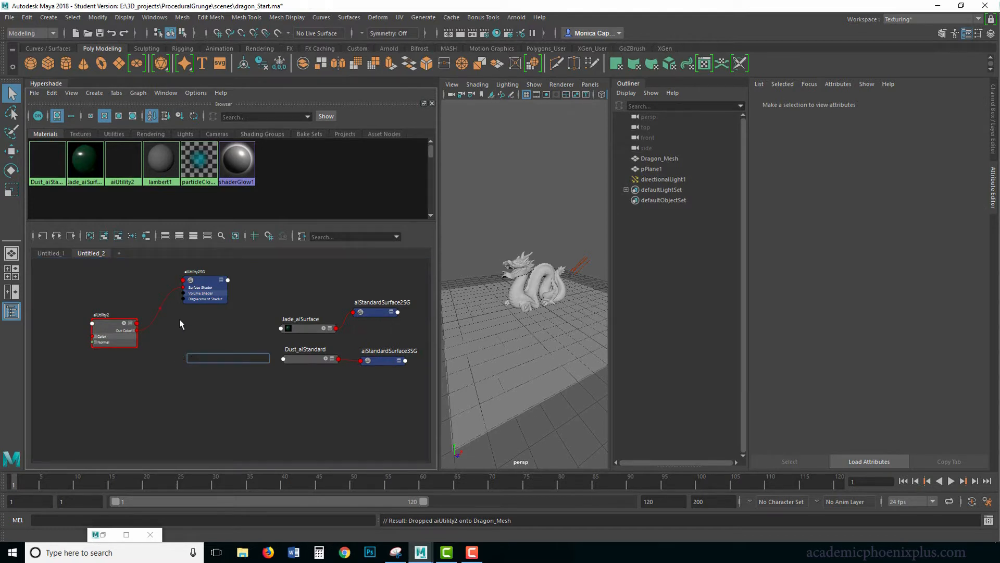
text(aim)
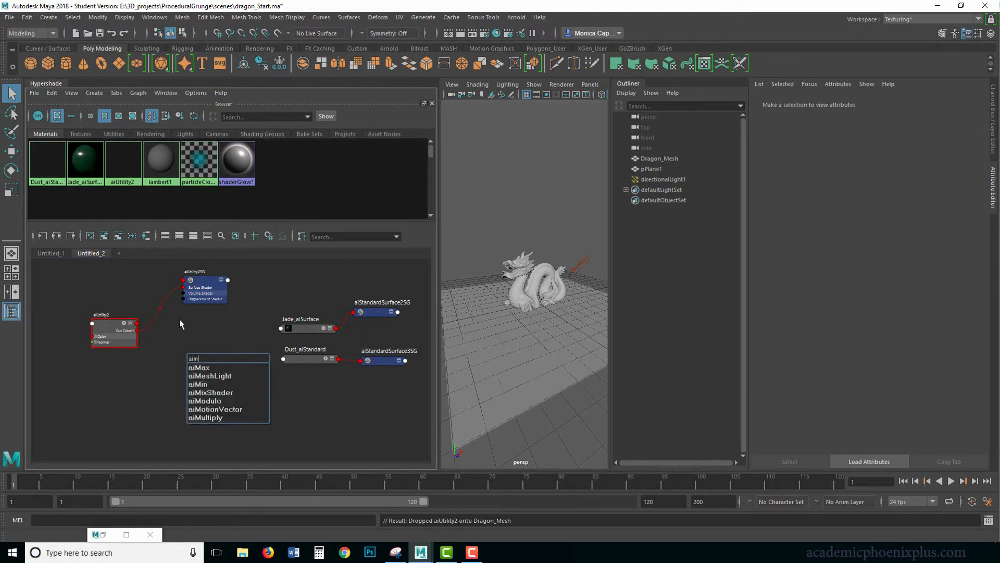
text(u)
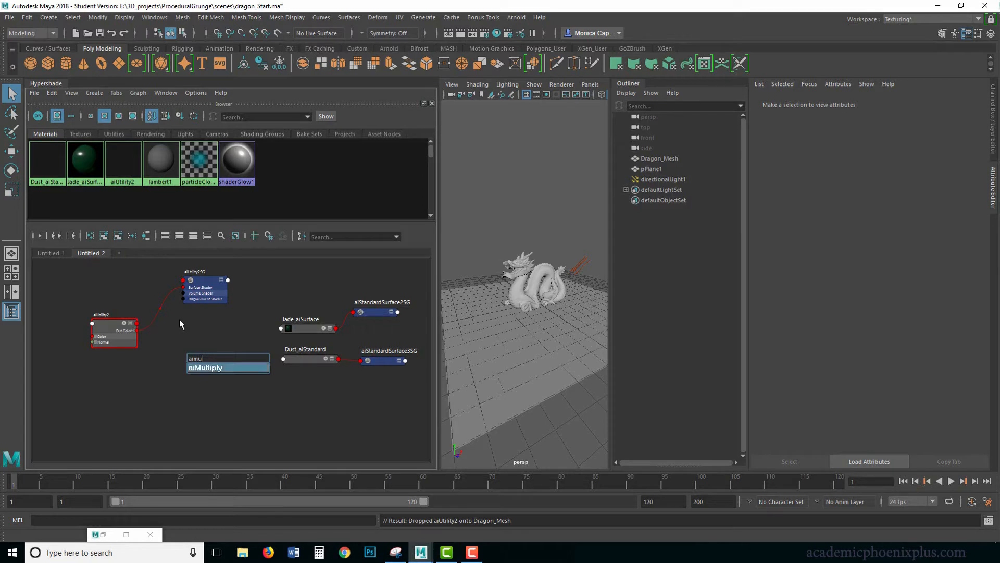
key(Return)
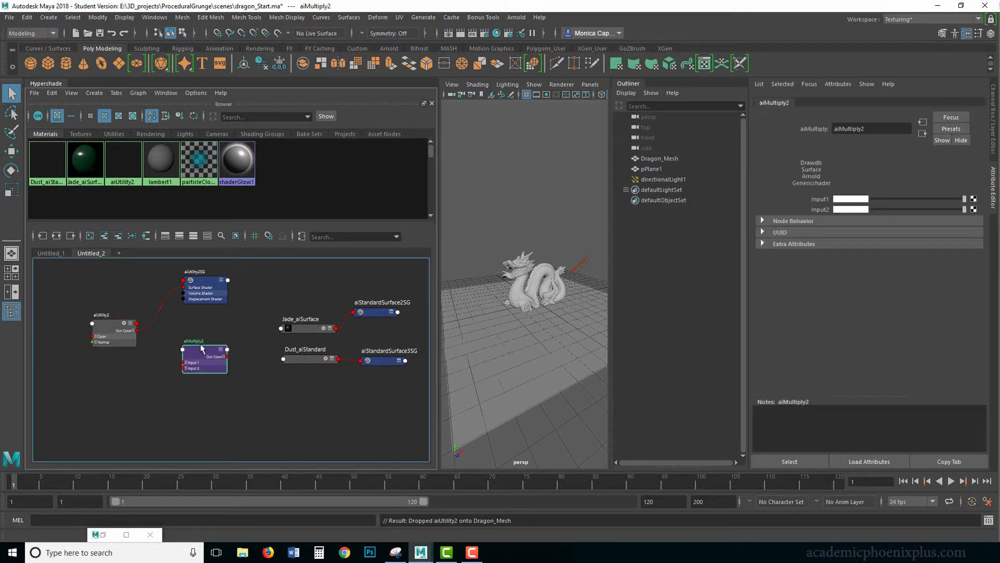
drag(202, 349, 191, 346)
drag(137, 330, 173, 352)
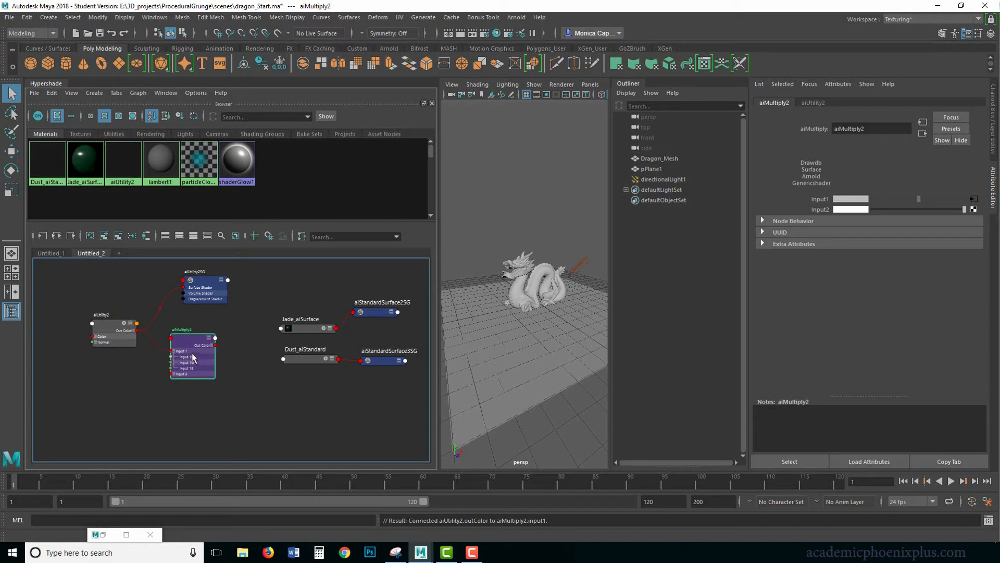
Step: Set the aiMultiply Input2 color to pure green, RGB 0, 255, 0 on the 0 to 255 scale
click(854, 210)
click(844, 183)
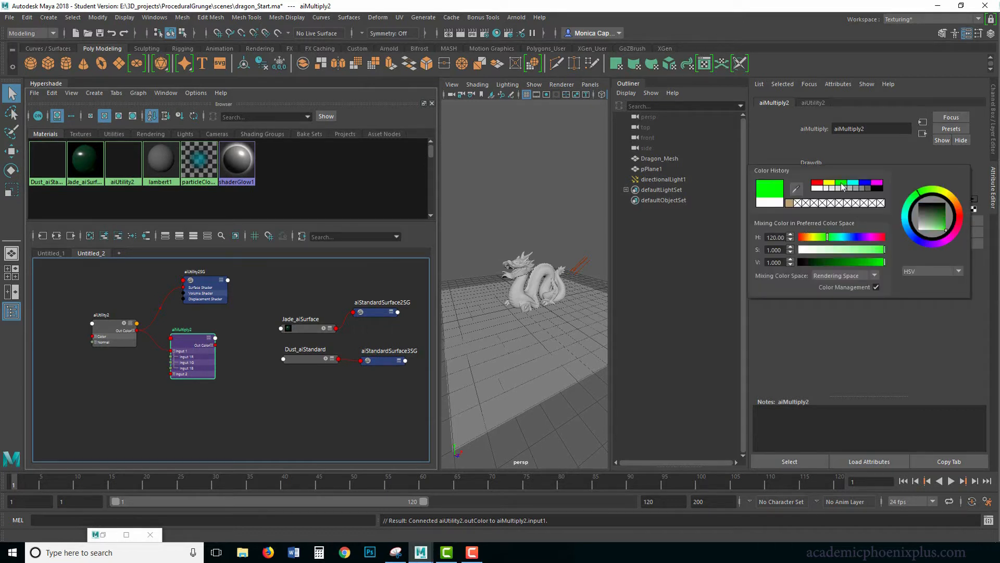
click(916, 270)
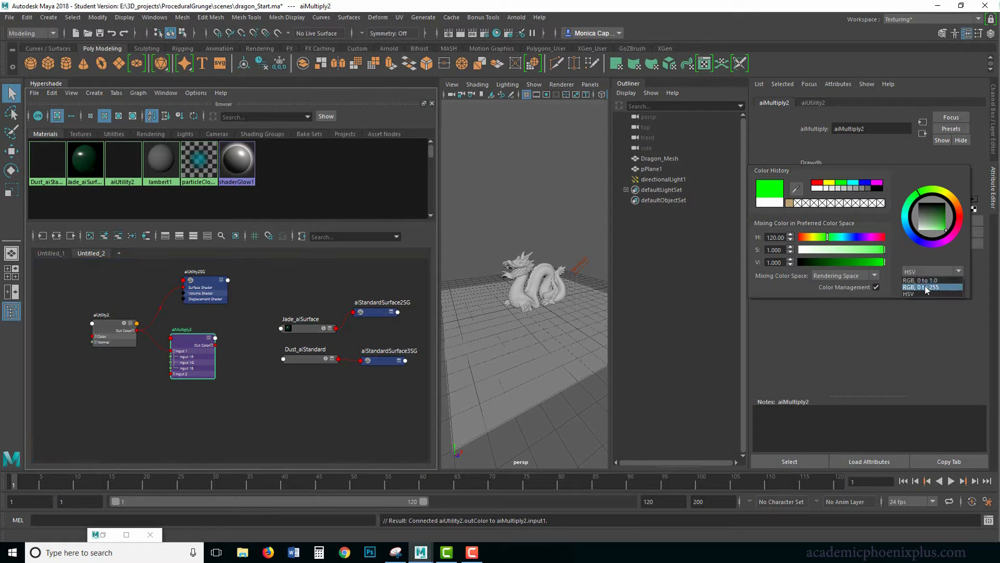
click(918, 287)
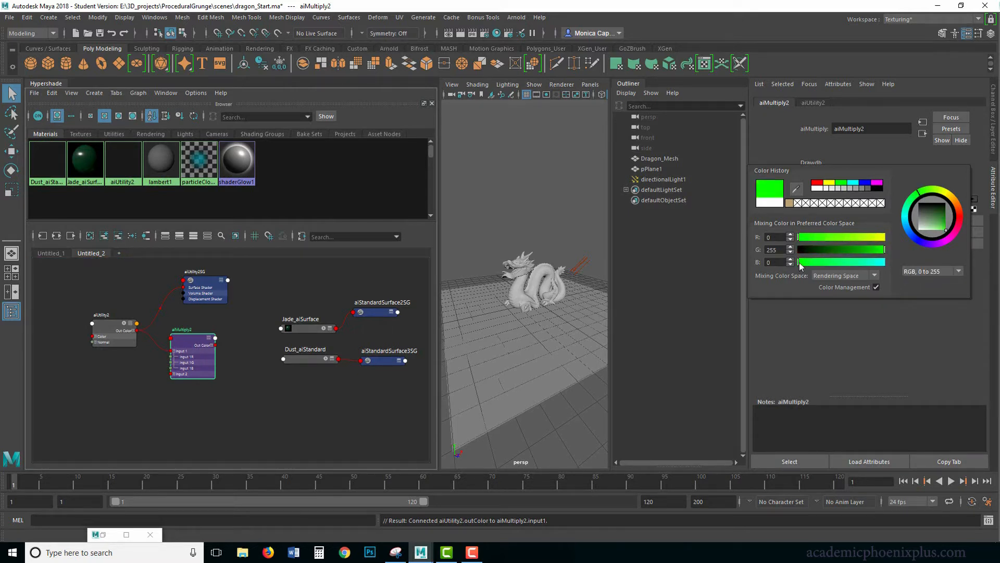
click(767, 239)
click(779, 260)
mouse_move(885, 250)
mouse_down()
mouse_move(839, 251)
mouse_move(887, 251)
mouse_up()
click(781, 250)
click(911, 339)
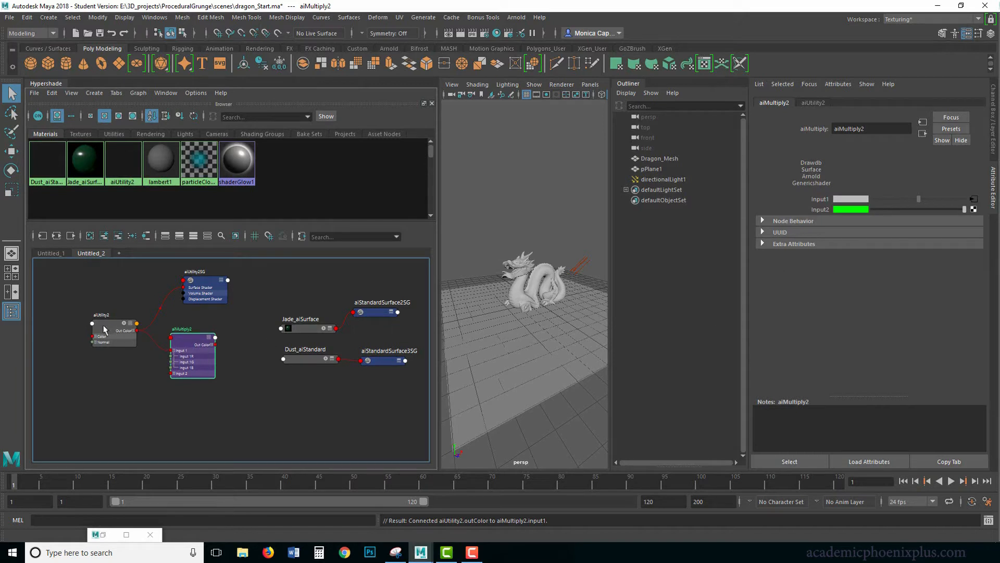
Step: Shift the aiMultiply node lower in the graph and add an aiStandardSurface node below the dust material
drag(193, 355, 181, 359)
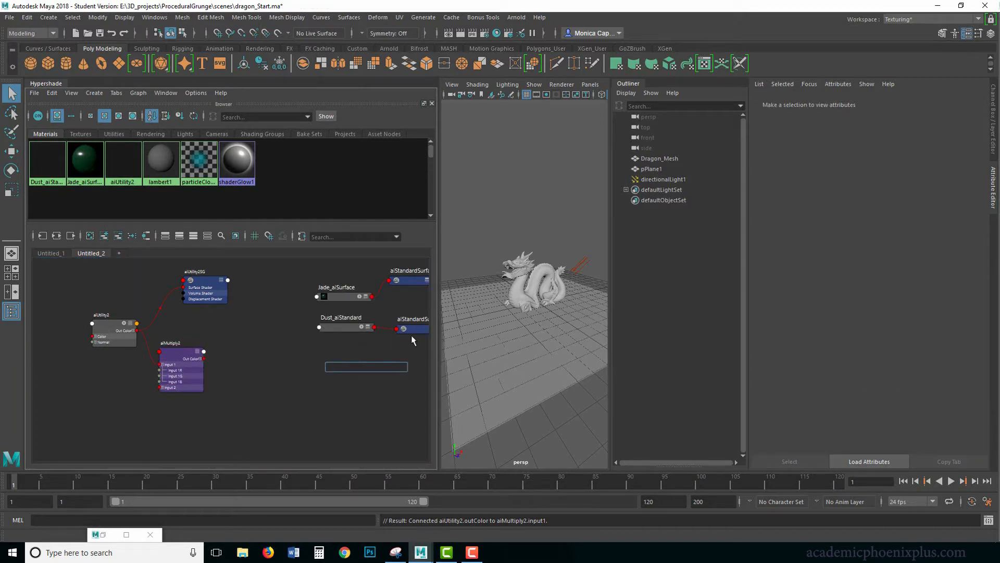
text(ais)
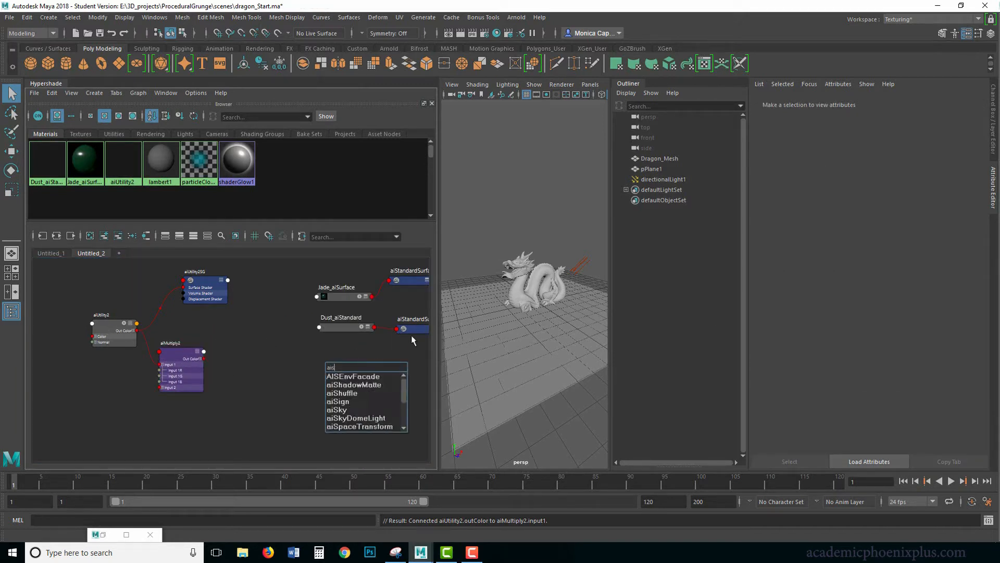
key(Down)
key(Down)
key(Down)
key(Down)
text(t)
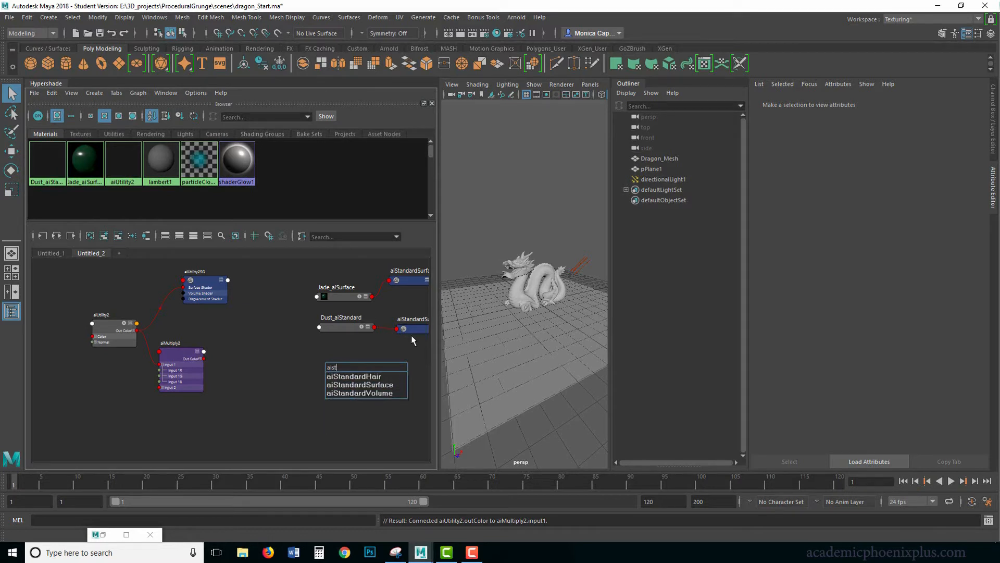
key(Down)
key(Down)
key(Return)
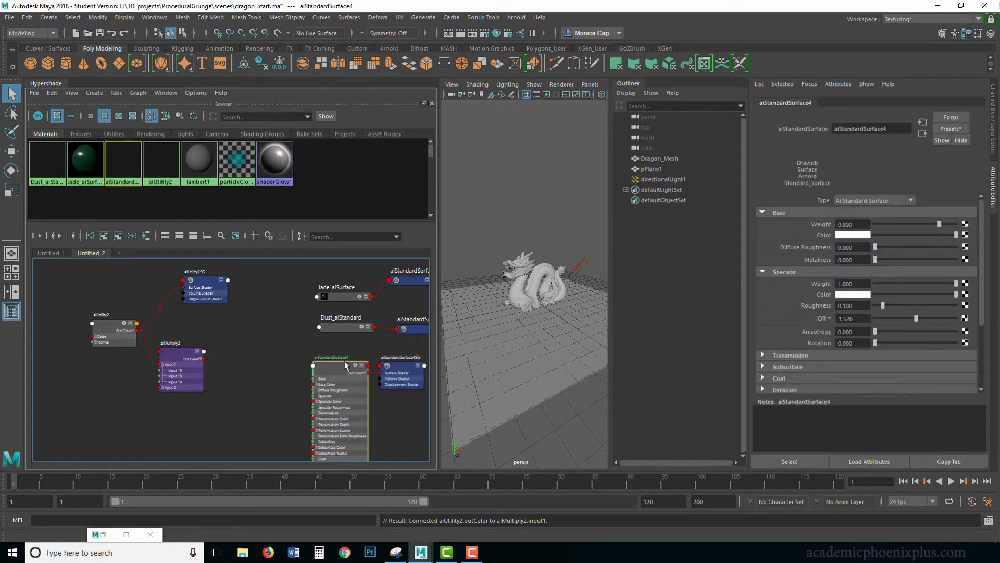
Step: Assign the new aiStandardSurface material to the dragon mesh and render it live in the Arnold RenderView
mouse_move(347, 365)
middle_down()
mouse_move(555, 289)
mouse_move(517, 292)
middle_up()
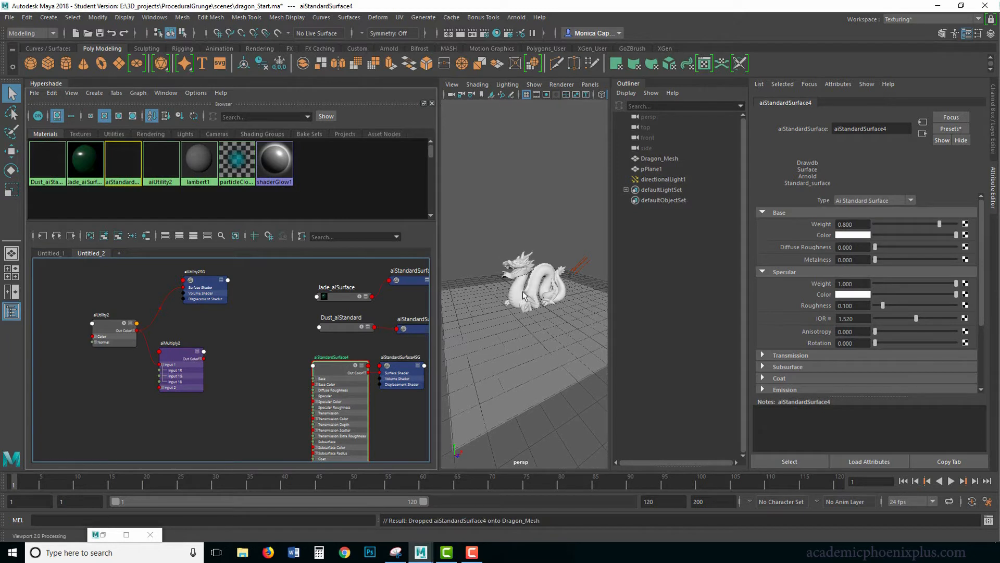
click(539, 274)
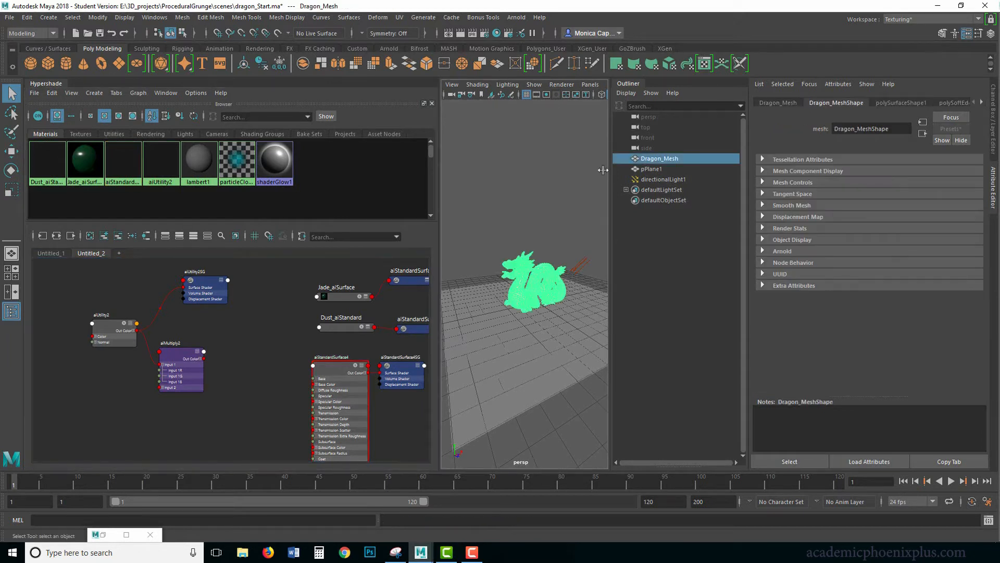
click(517, 18)
click(525, 35)
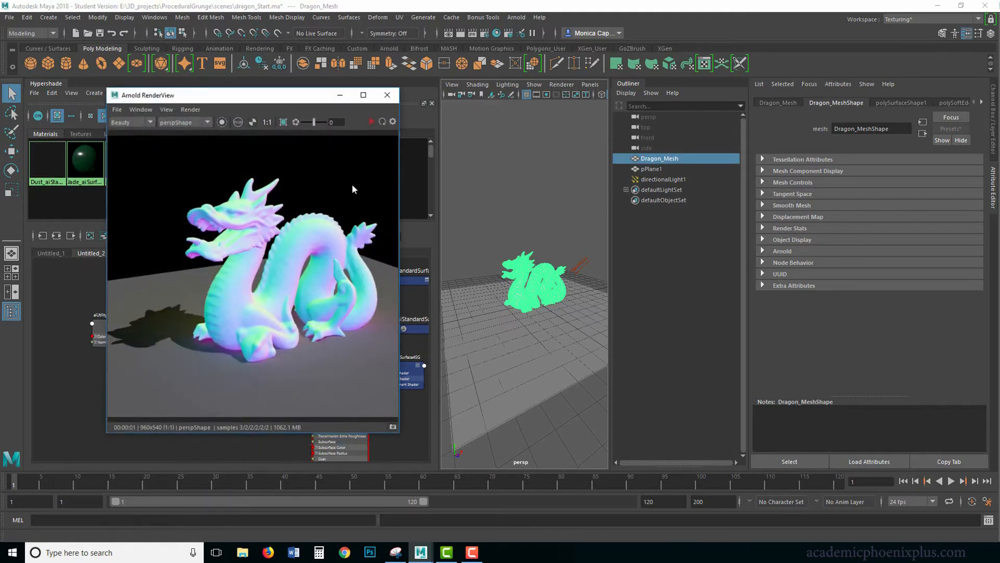
click(371, 121)
drag(291, 95, 412, 83)
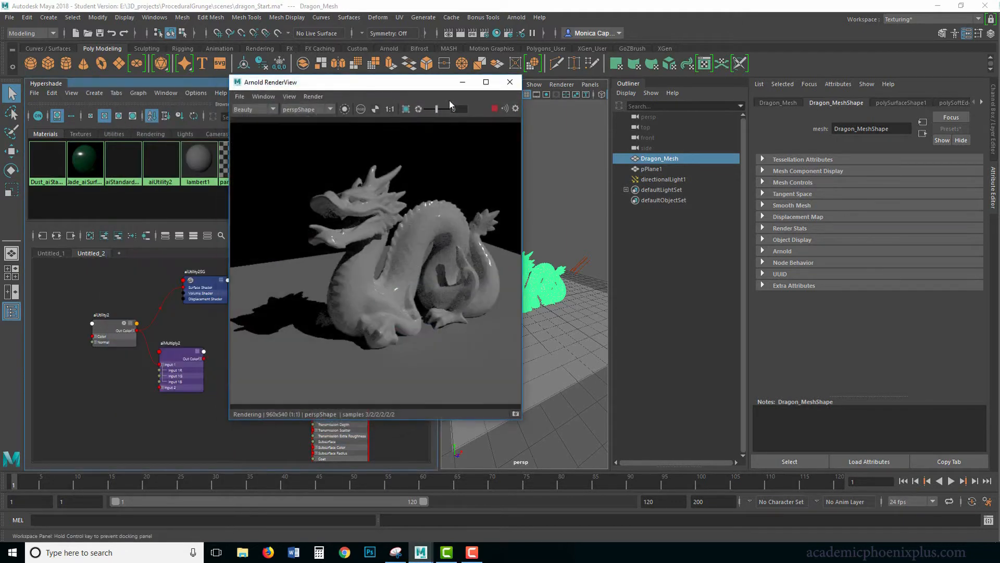
Step: Connect the aiMultiply Out Color to the new aiStandardSurface's Base Color and re-render, keeping the render window clear of the graph and attributes
click(192, 366)
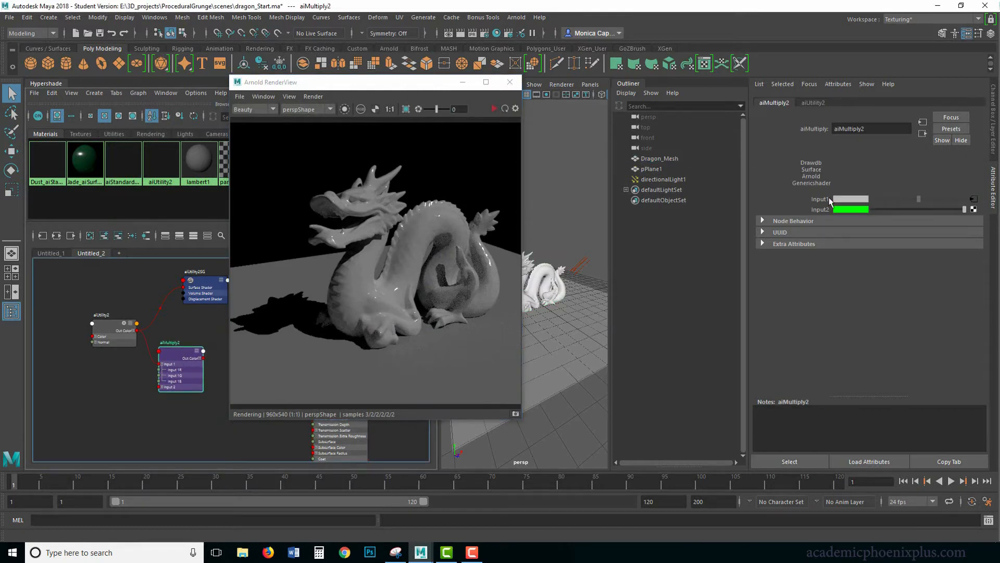
drag(459, 82, 714, 139)
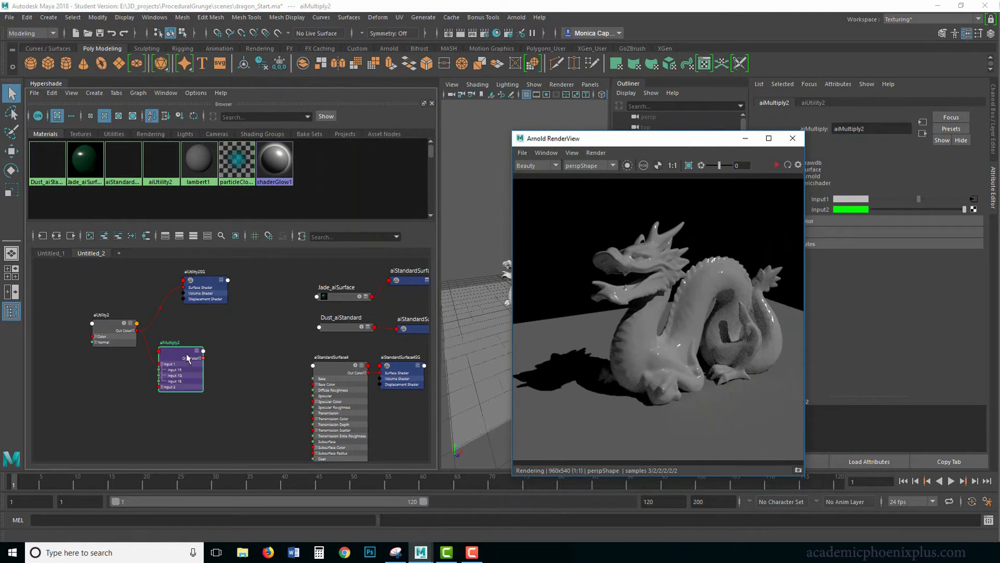
drag(204, 359, 314, 384)
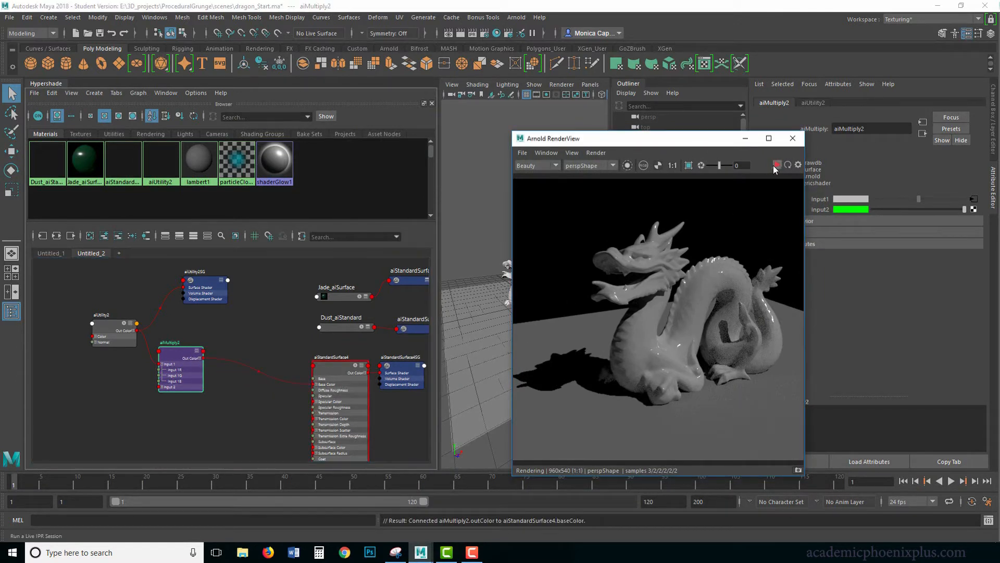
drag(654, 138, 579, 121)
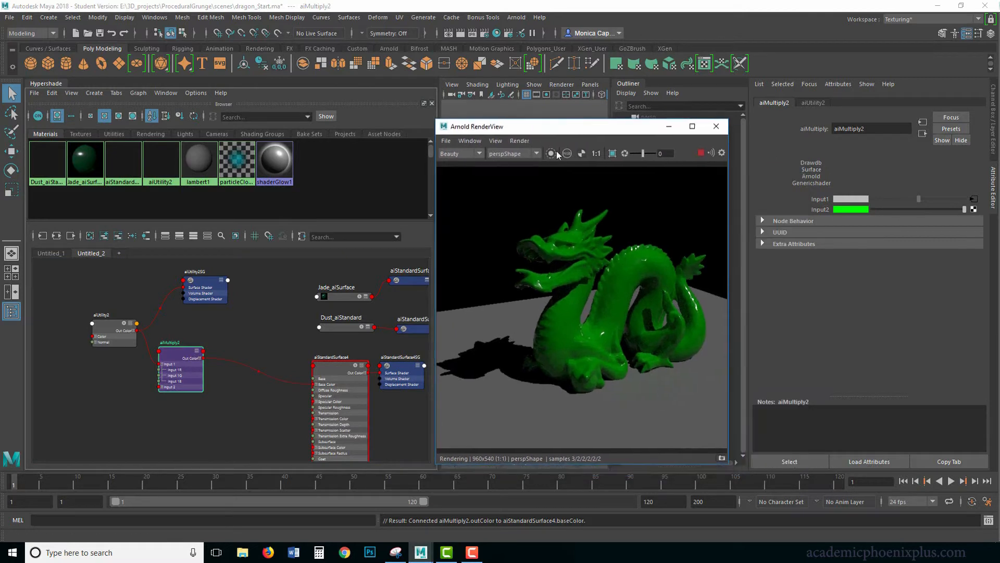
Step: Isolate the selected node in the render and compare the aiUtility, aiMultiply and aiStandardSurface outputs on the dragon
click(551, 153)
click(113, 335)
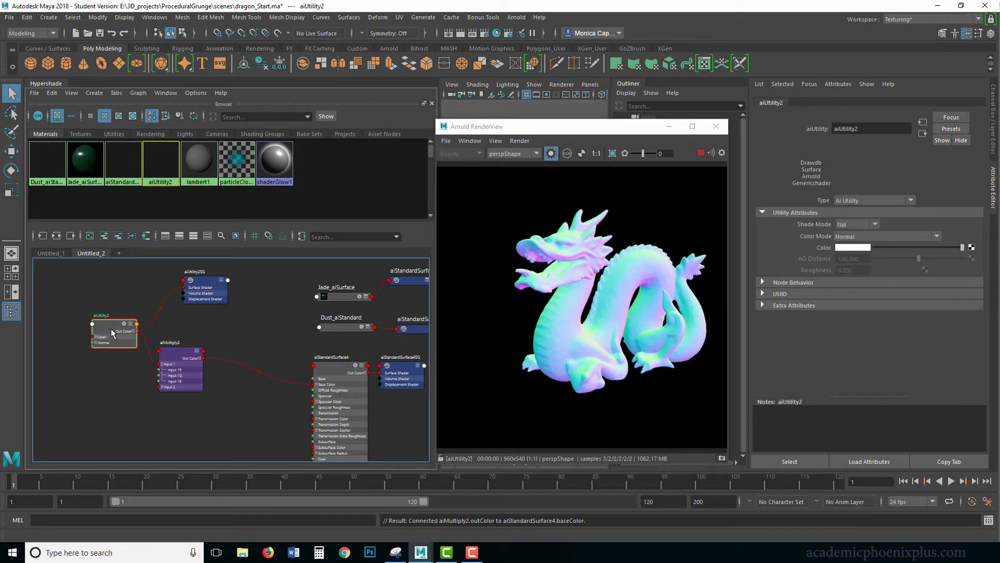
click(179, 354)
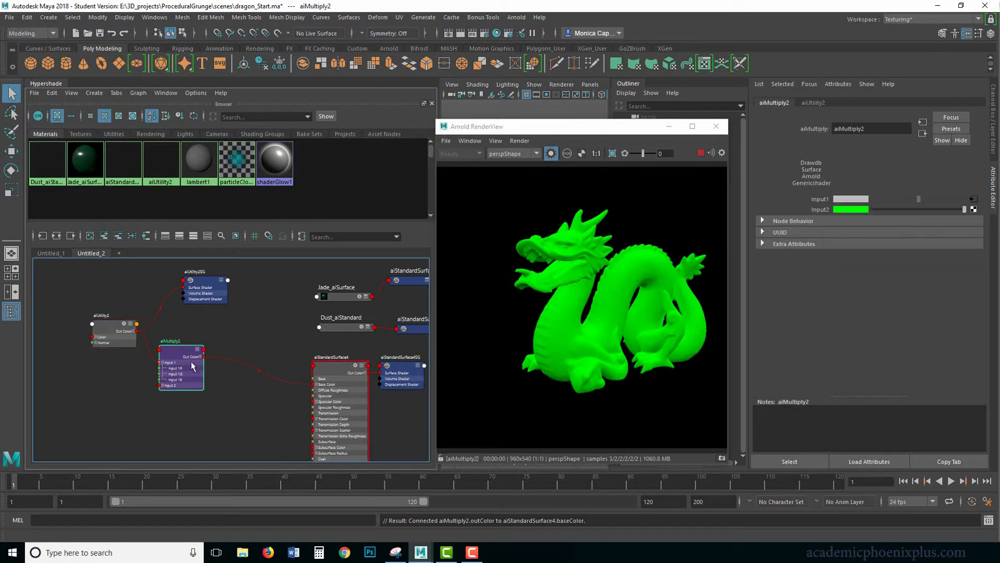
click(340, 368)
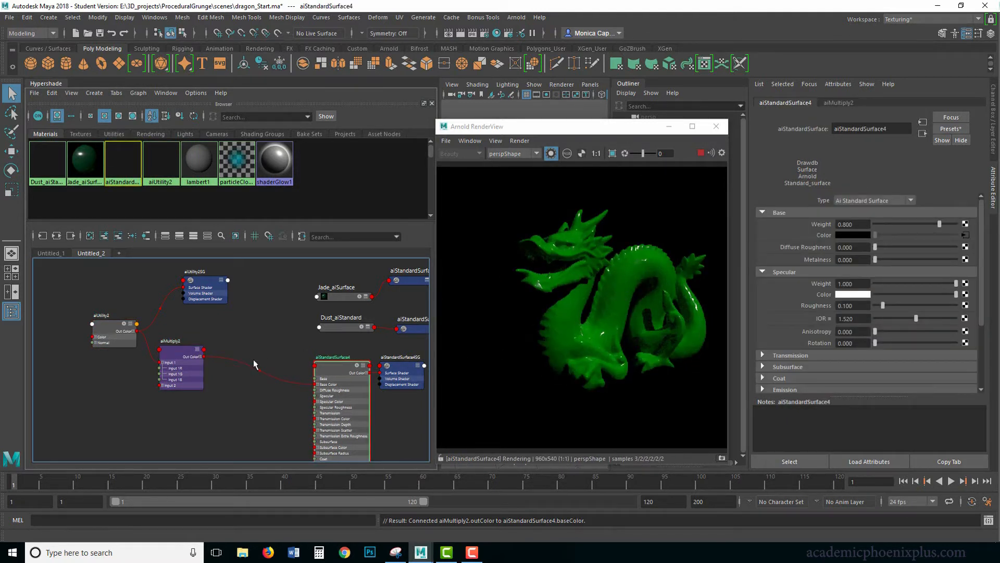
click(184, 351)
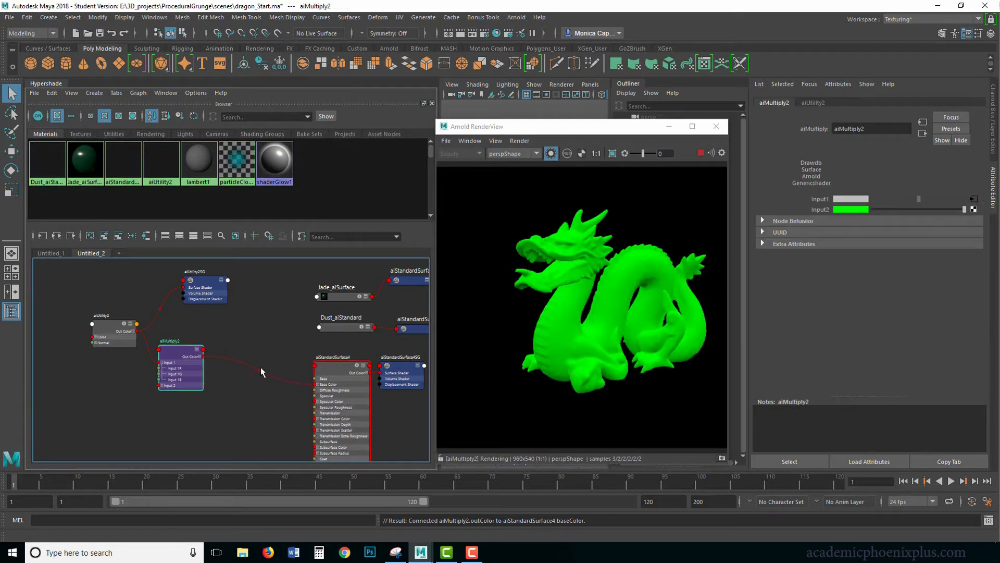
click(349, 386)
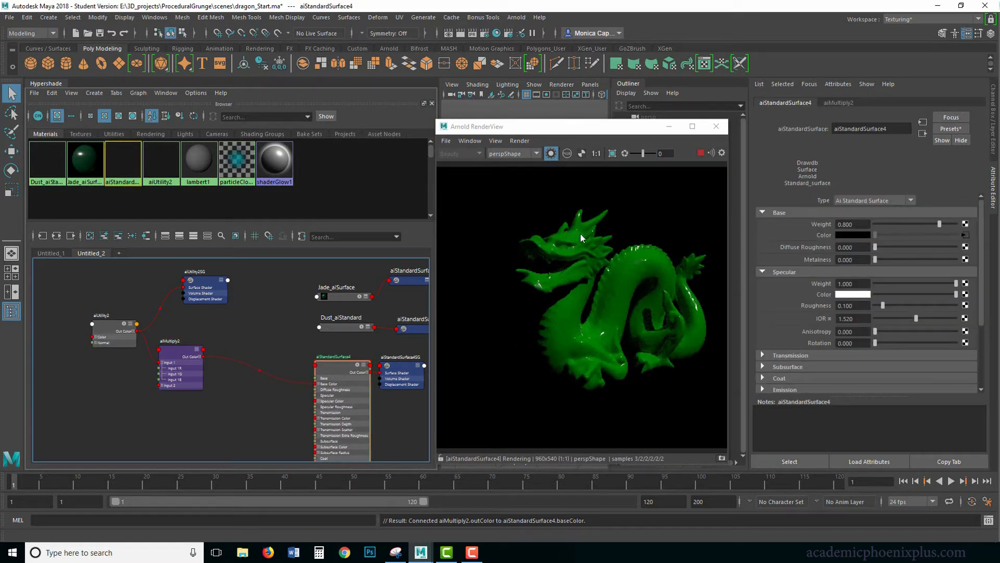
Step: Add an aiRange node to the graph
click(267, 323)
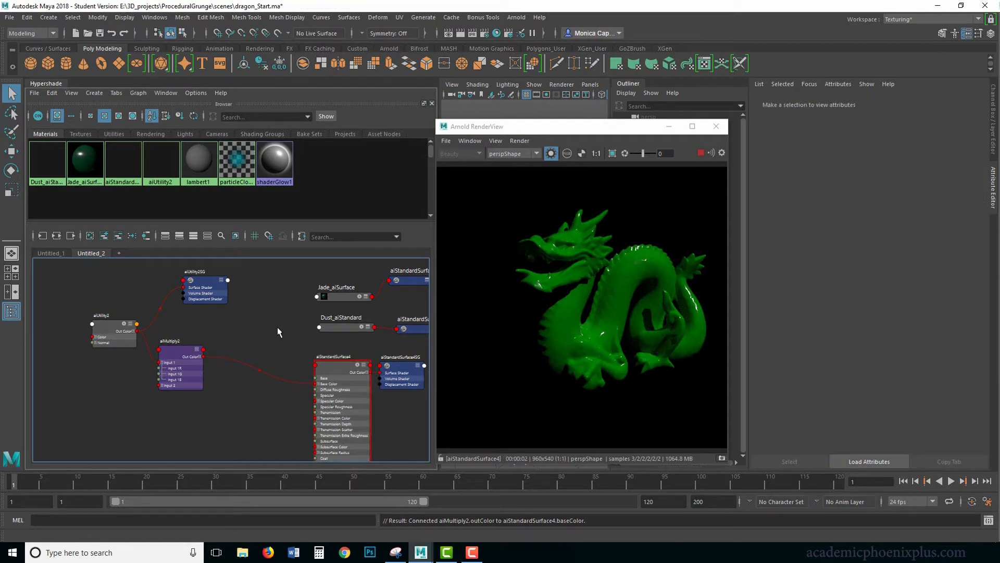
key(Tab)
text(airan)
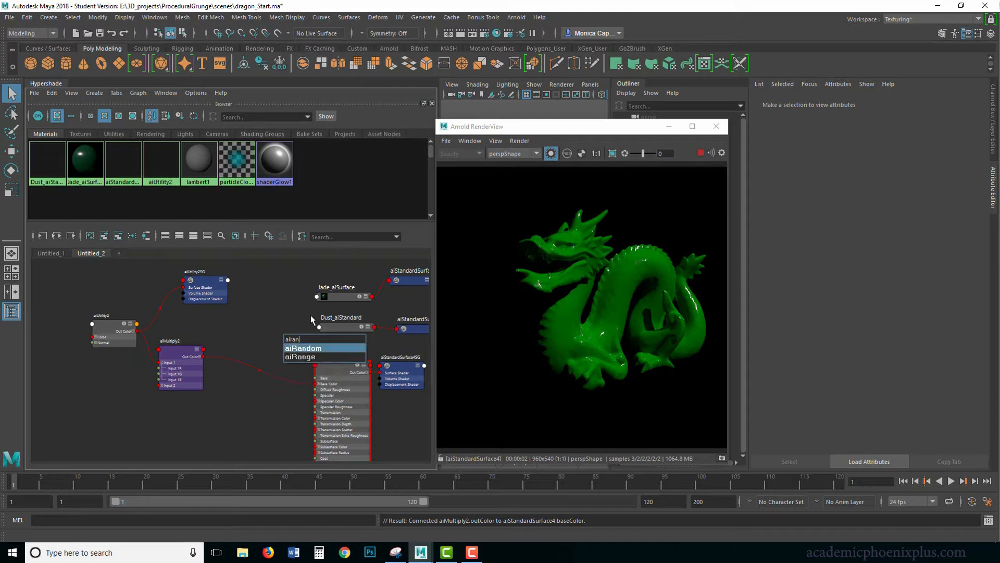
key(Down)
key(Return)
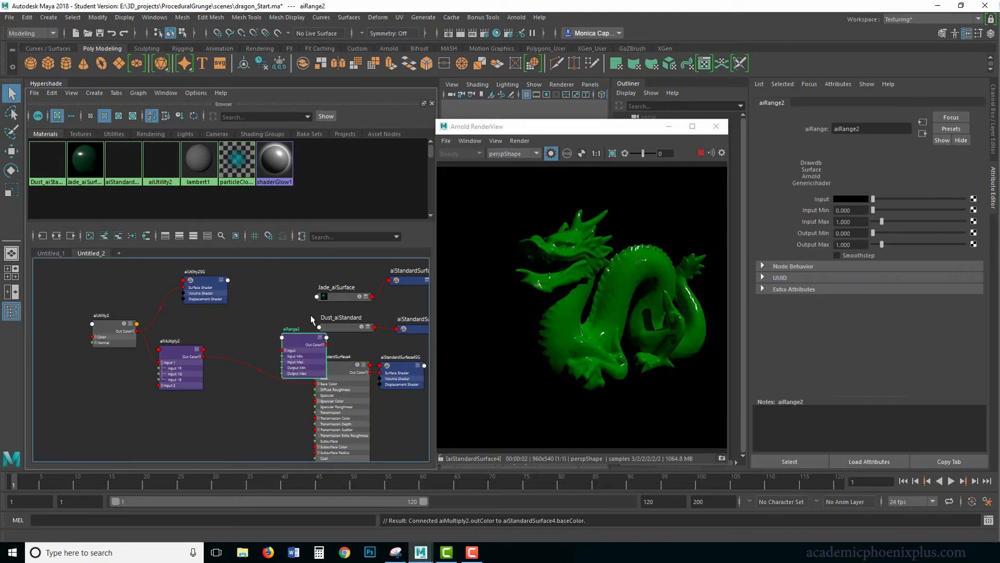
Step: Wire the aiRange node between the aiMultiply output and the aiStandardSurface's Base Color, and isolate its output in the render
drag(303, 341, 236, 367)
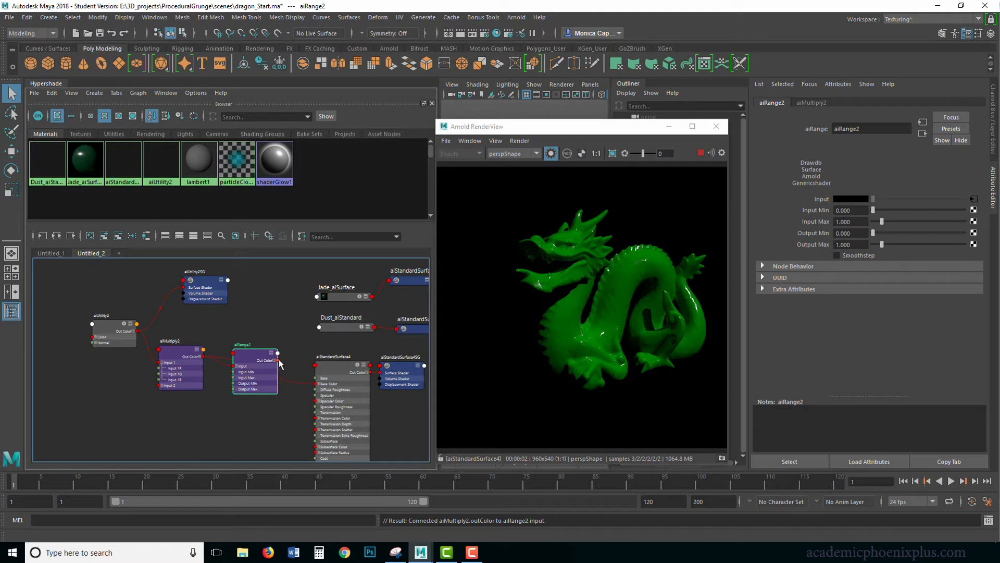
drag(290, 372, 316, 385)
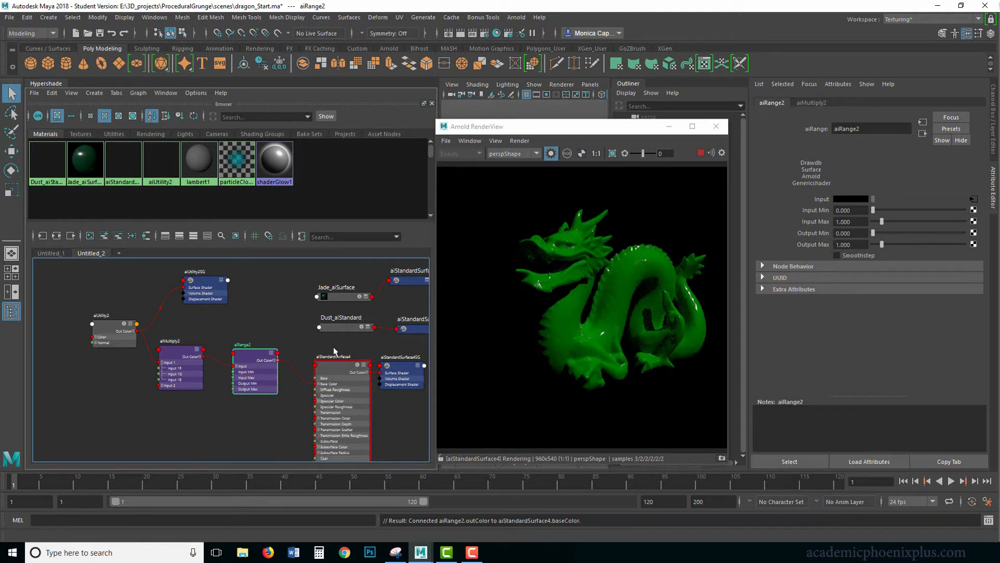
click(331, 368)
click(262, 361)
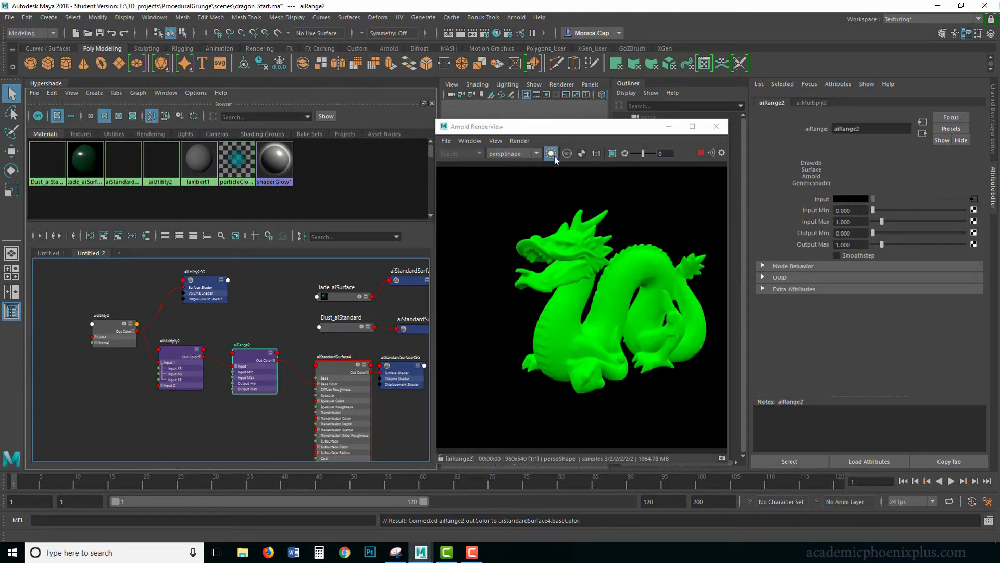
Step: Save the scene under the new name dragon_aiRange.ma
click(9, 17)
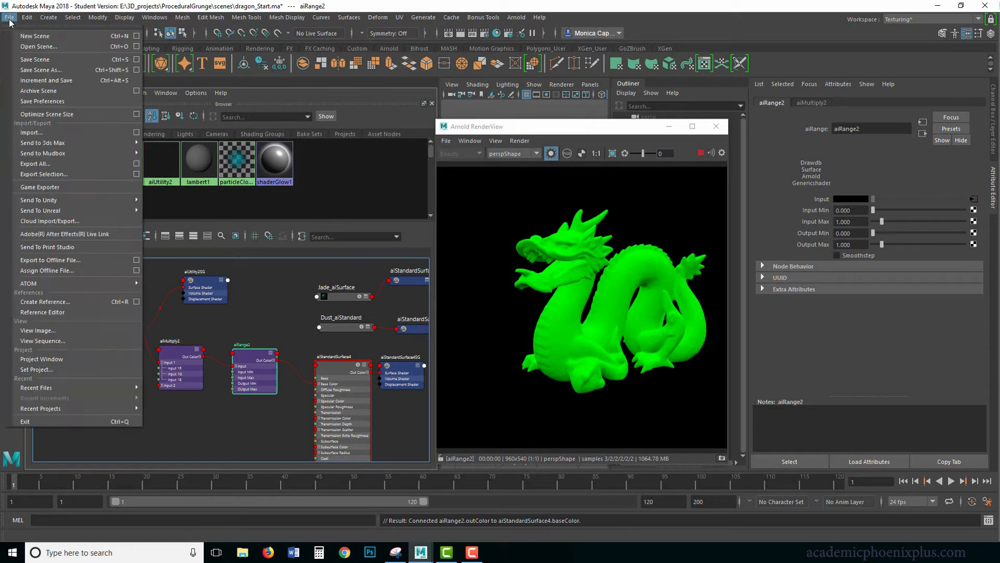
click(30, 73)
click(190, 462)
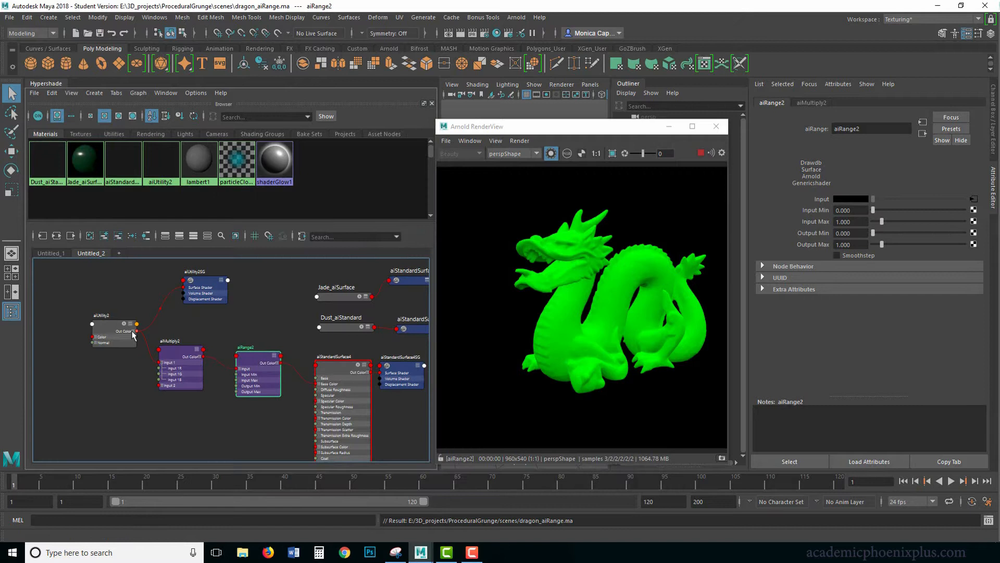
Step: Compare the isolated aiUtility, aiMultiply and aiRange outputs on the dragon
drag(136, 331, 159, 363)
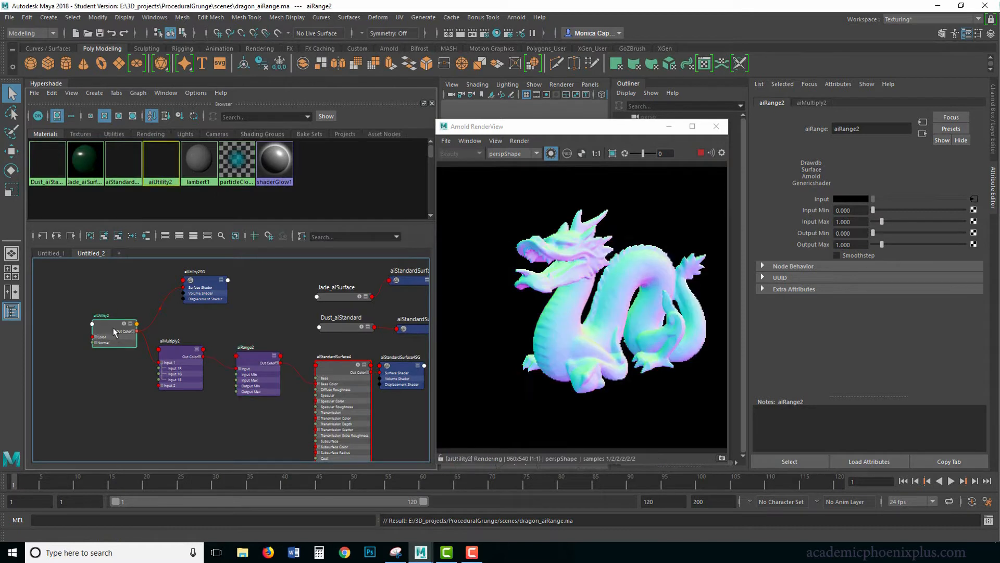
click(191, 362)
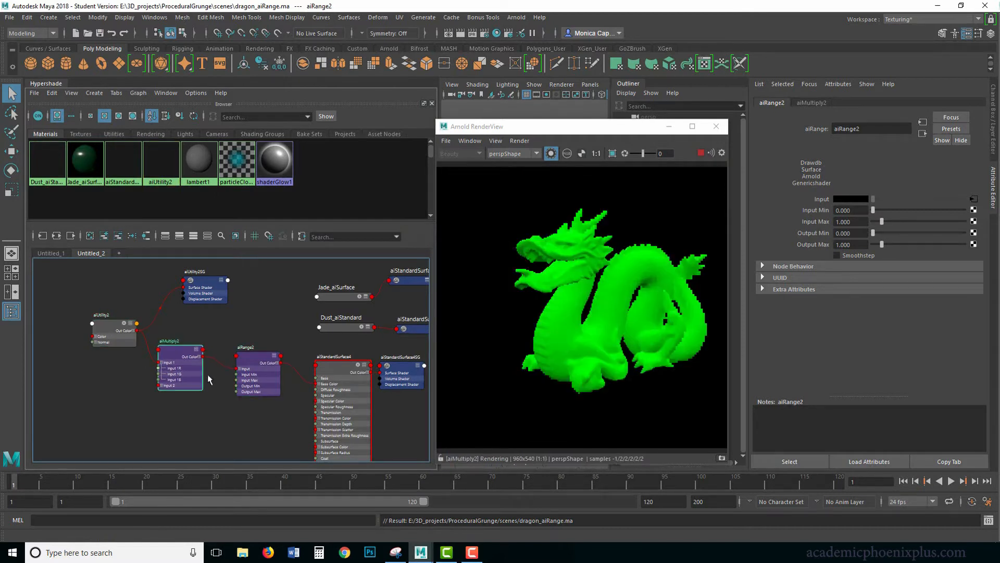
click(263, 366)
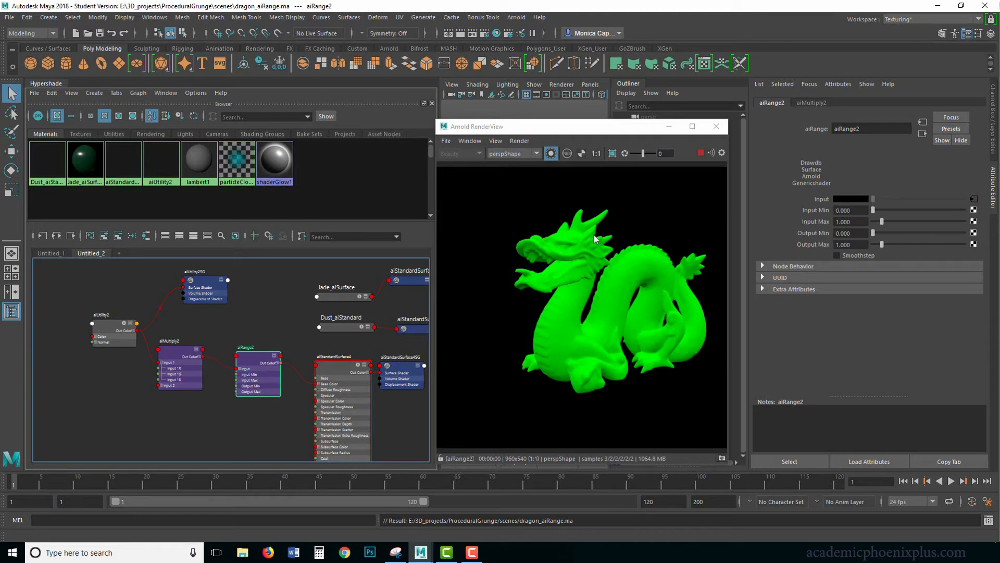
Step: Try aiRange values of Input Min 0.690, Input Max 0.805, Output Min 0.115 and Output Max 0.805, and check them on the aiStandardSurface
drag(882, 222, 875, 246)
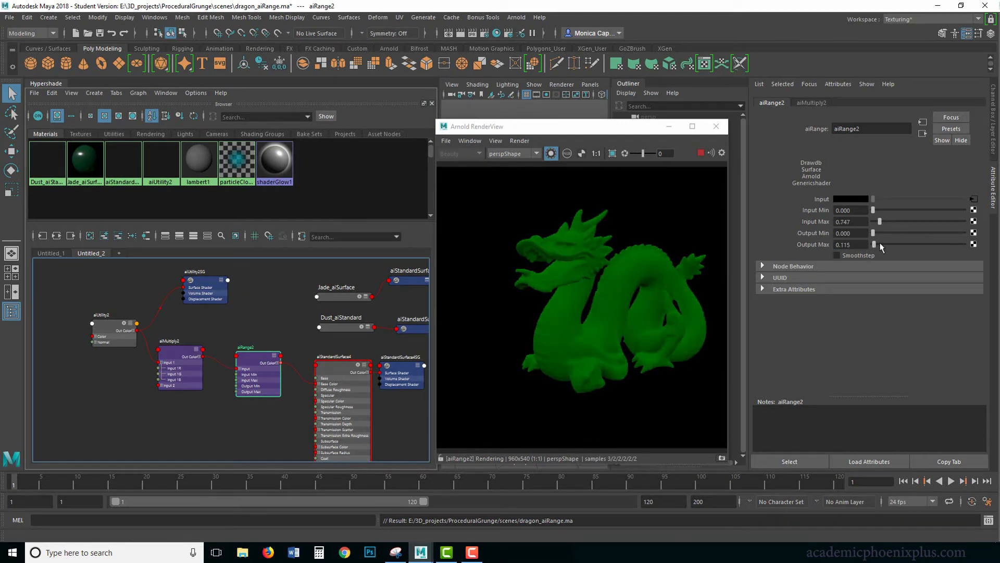
mouse_move(879, 223)
mouse_down()
mouse_move(871, 245)
mouse_move(880, 212)
mouse_up()
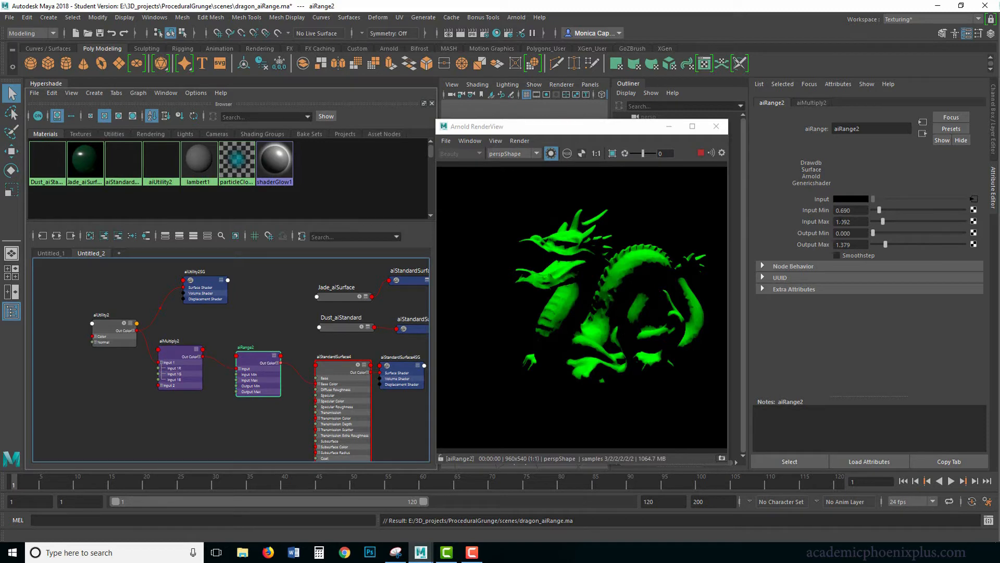
drag(889, 225, 880, 245)
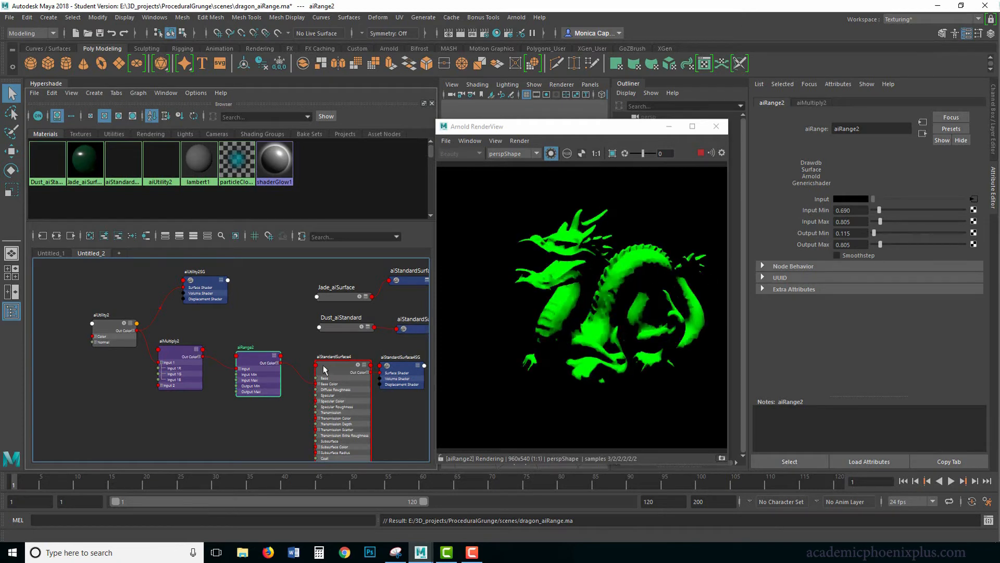
click(346, 369)
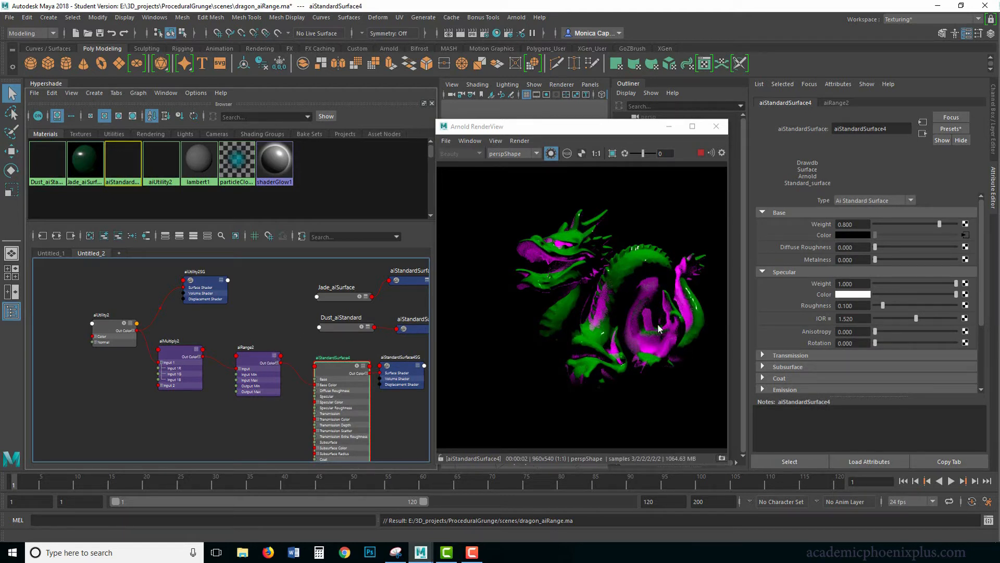
click(254, 357)
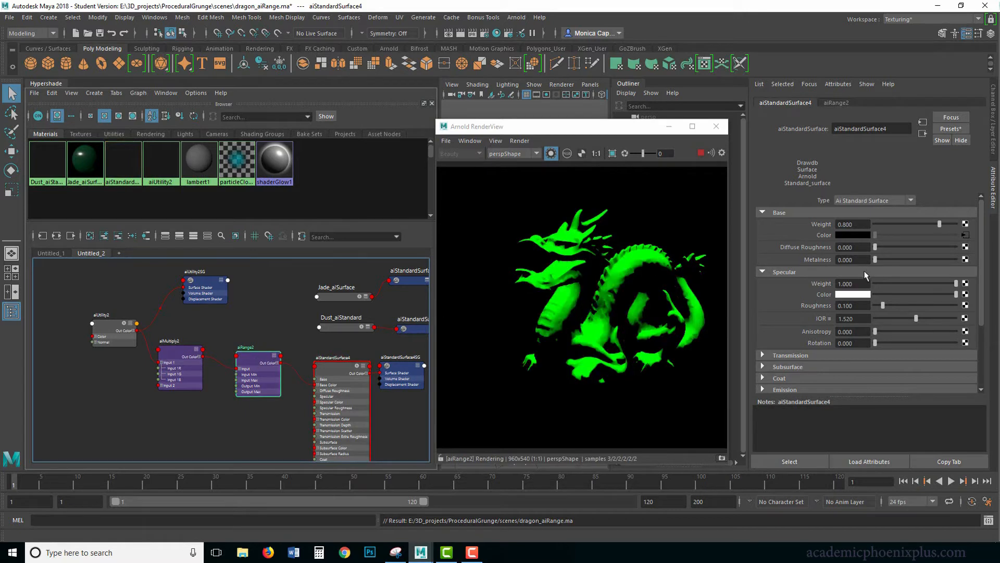
click(267, 349)
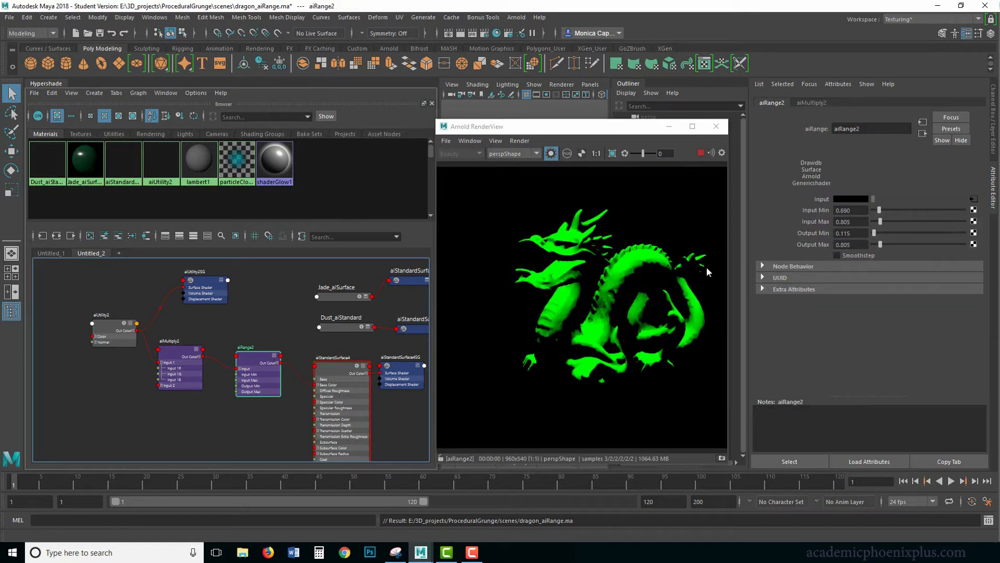
Step: Enable Smoothstep on the aiRange node and check its effect on the aiStandardSurface render
click(858, 255)
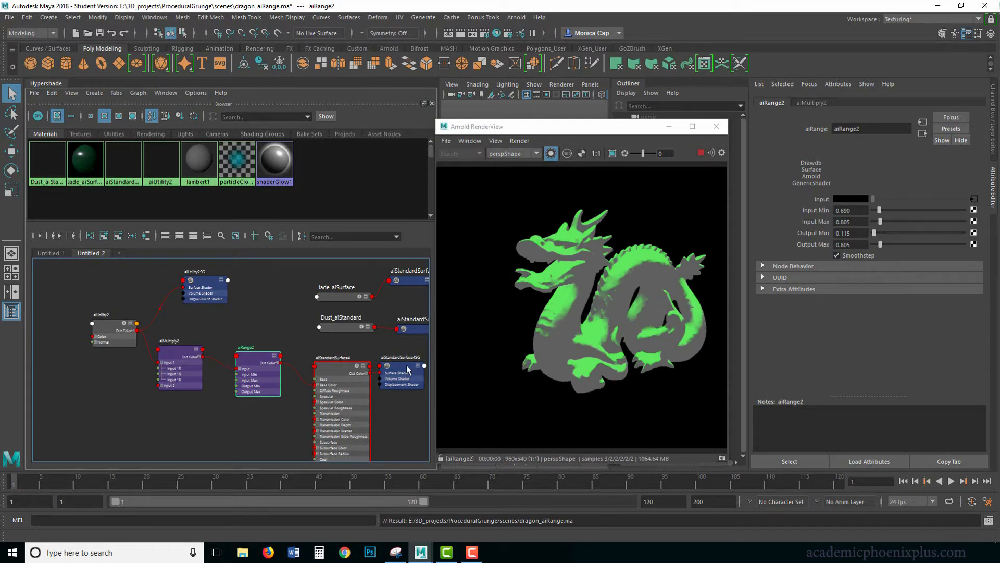
click(347, 390)
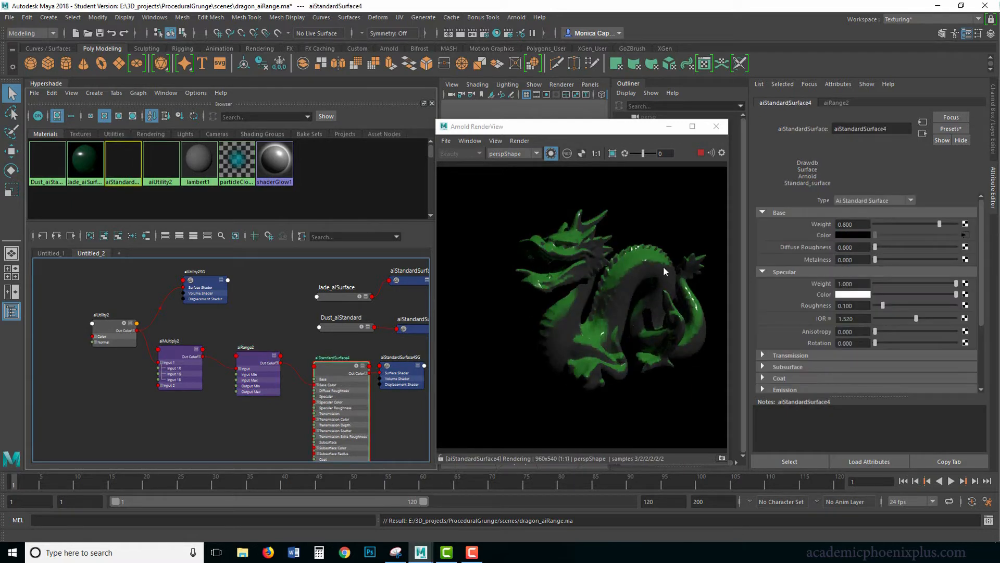
click(253, 365)
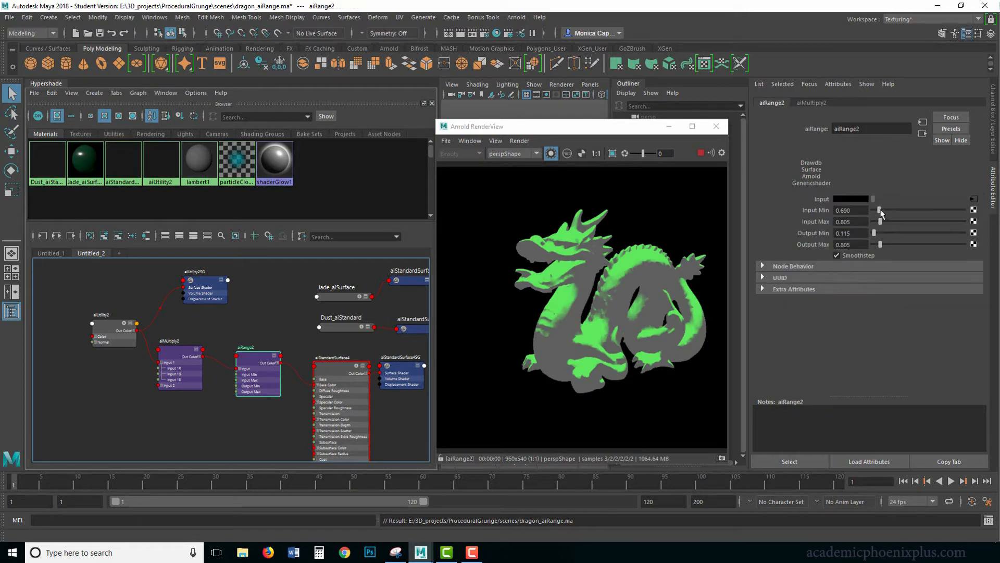
Step: Set the aiRange's Input Min to 0.747, Input Max to 1.322, Output Min to 0 and Output Max to 2.011, and check the shaded render
mouse_move(880, 211)
mouse_down()
mouse_move(865, 214)
mouse_move(882, 221)
mouse_move(858, 236)
mouse_move(884, 244)
mouse_move(881, 211)
mouse_up()
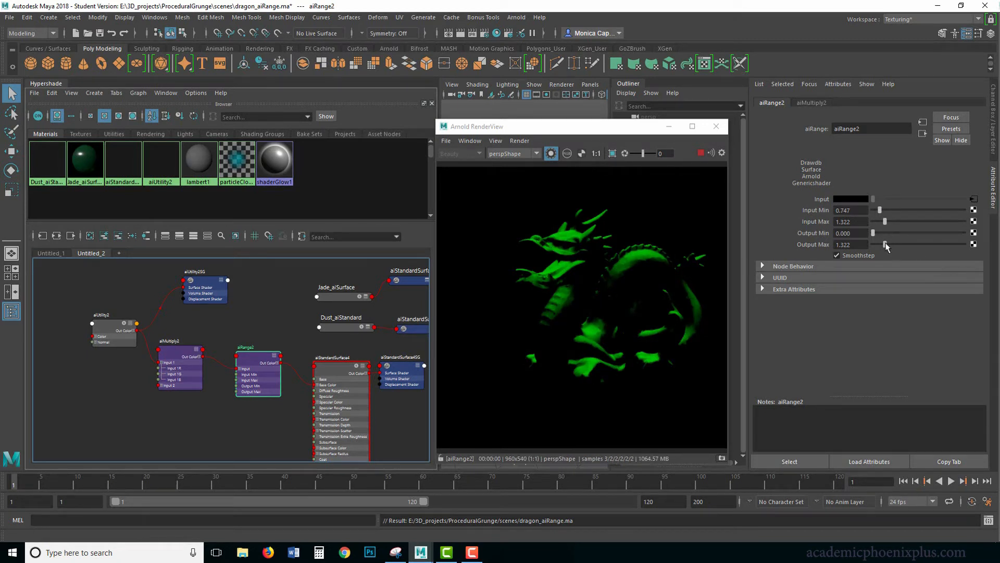
drag(887, 244, 865, 239)
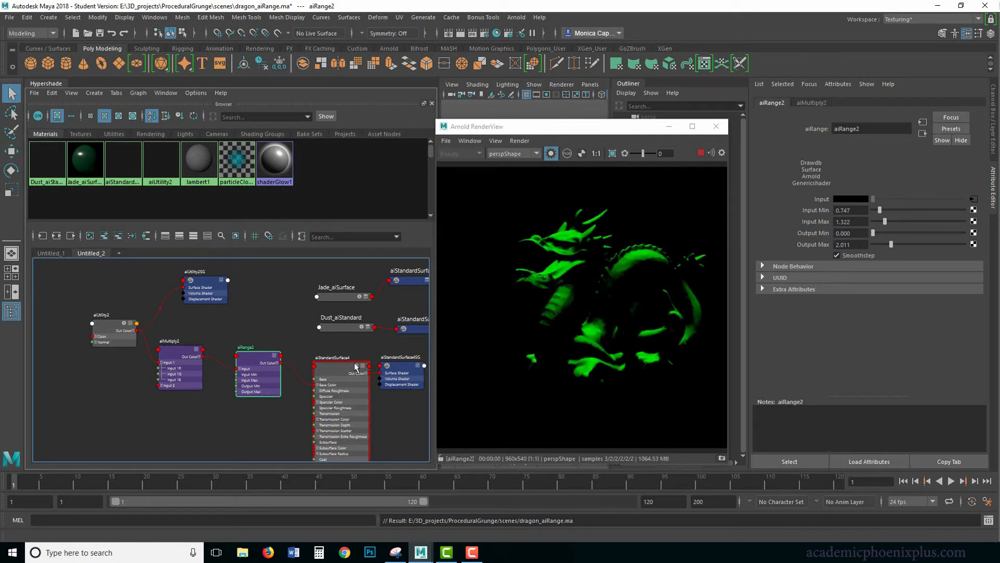
click(333, 377)
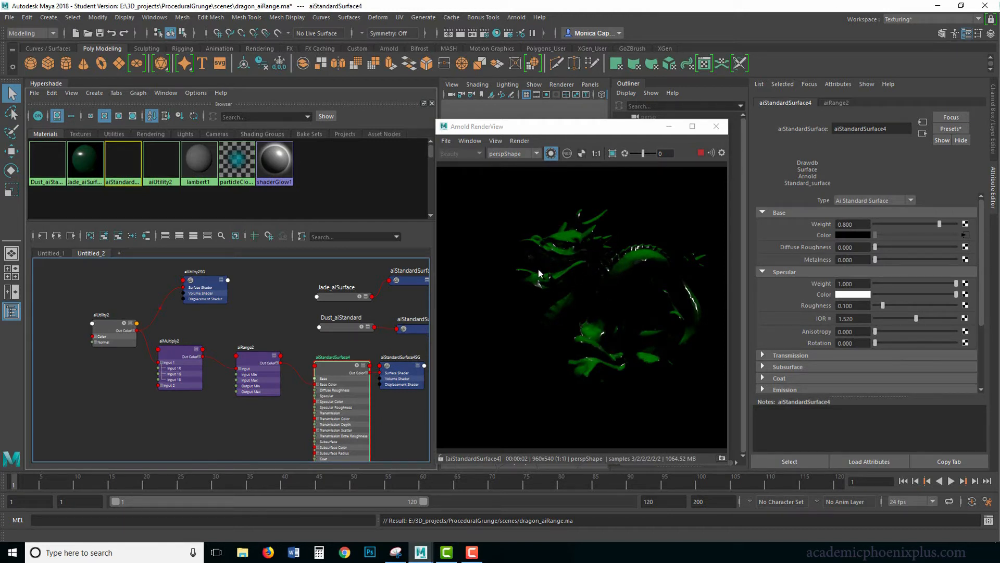
click(259, 365)
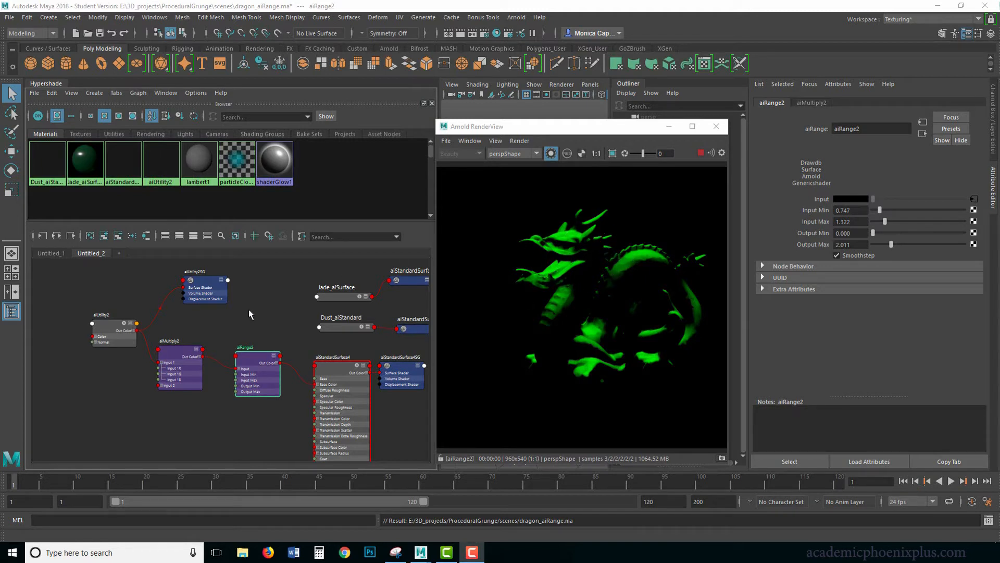
Step: Add an aiMixShader node to the graph beside the jade and dust materials
alt+right_drag(254, 305, 226, 306)
alt+middle_drag(241, 306, 189, 315)
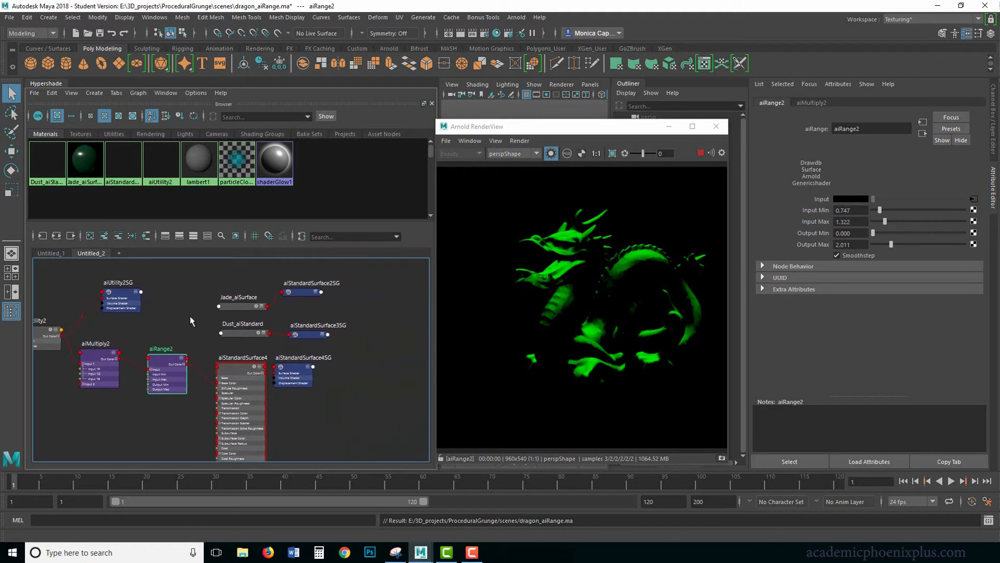
click(361, 324)
click(164, 360)
click(363, 356)
key(Tab)
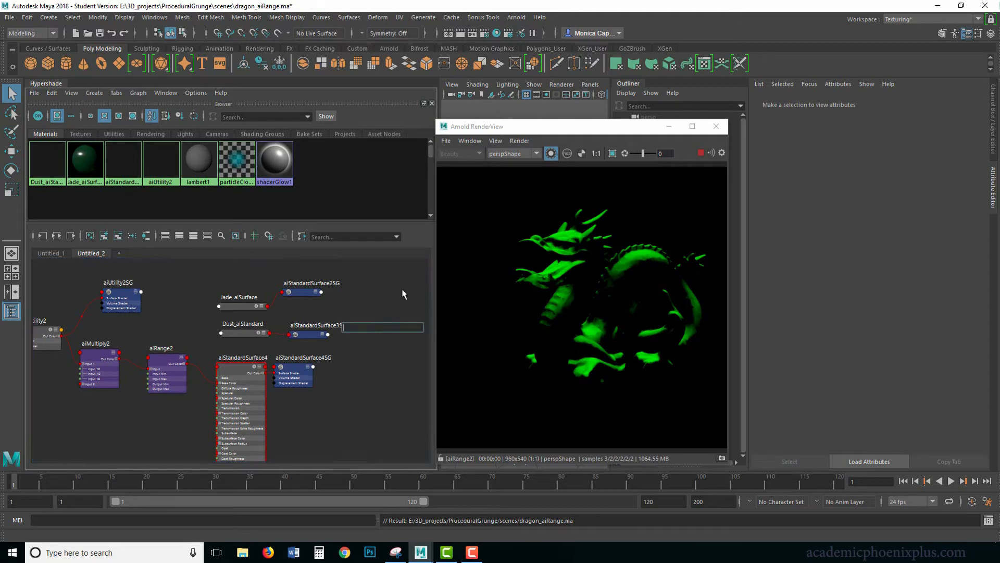
text(aimix)
key(Down)
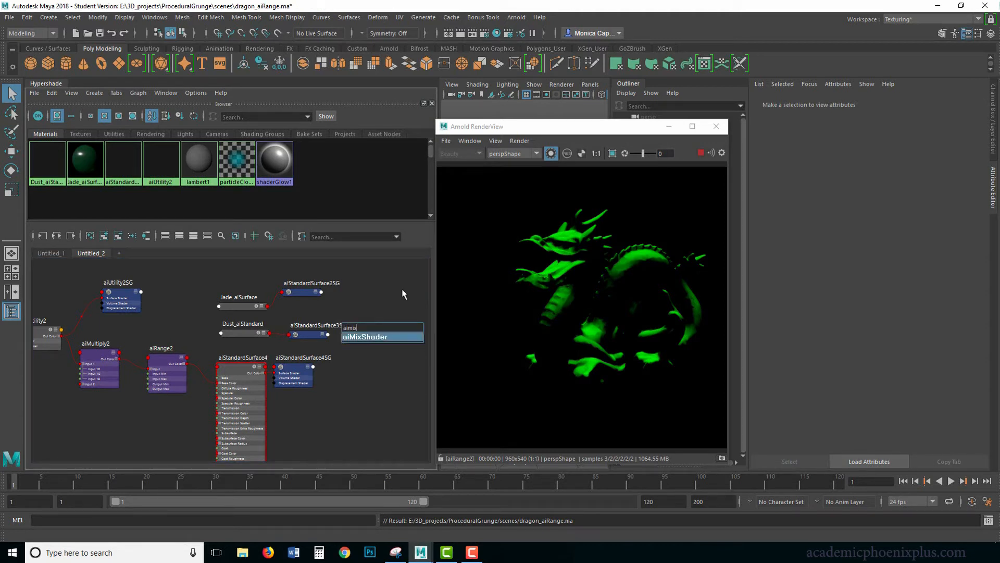
key(Return)
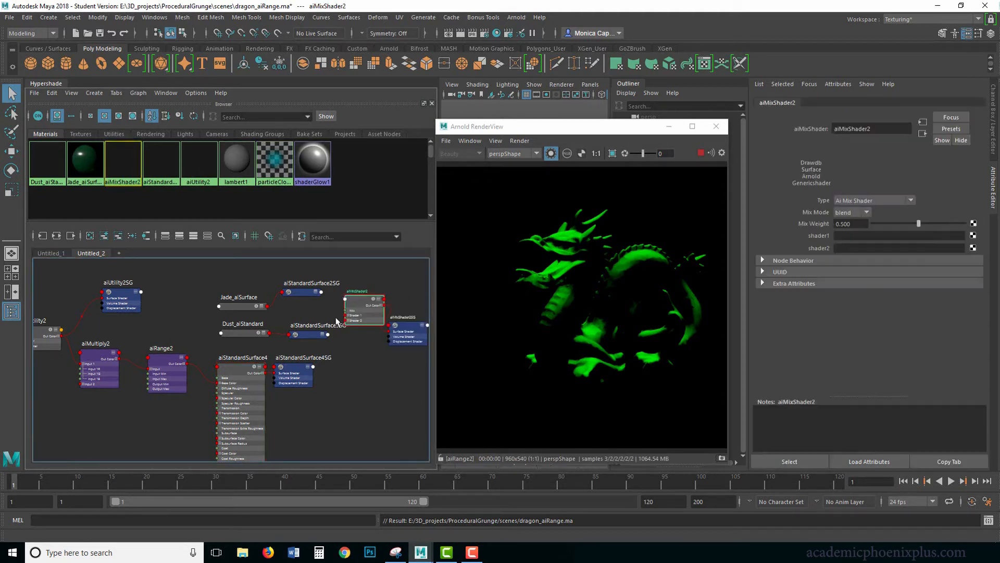
Step: Arrange the aiMixShader and its shading group with clear space beside the jade and dust material nodes
drag(303, 335, 295, 317)
drag(363, 317, 363, 337)
alt+right_drag(300, 389, 398, 397)
alt+middle_drag(351, 371, 311, 413)
alt+middle_drag(352, 395, 296, 404)
drag(374, 359, 380, 300)
key(1)
drag(305, 348, 304, 343)
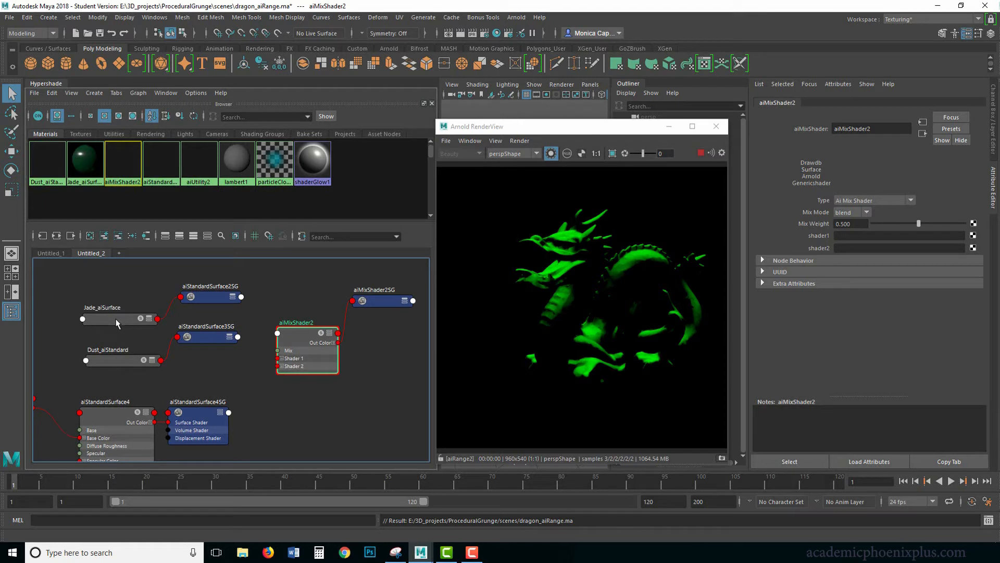
Step: Connect the Out Color of Jade_aiSurface to the aiMixShader's Shader 1 and that of Dust_aiStandard to Shader 2
click(158, 319)
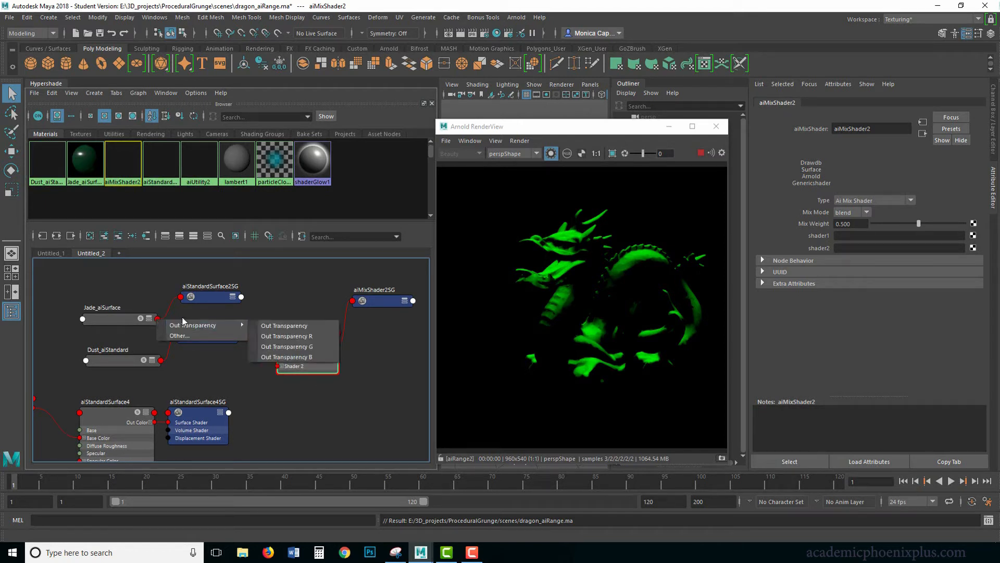
click(204, 311)
drag(123, 321, 280, 360)
key(2)
click(124, 363)
key(2)
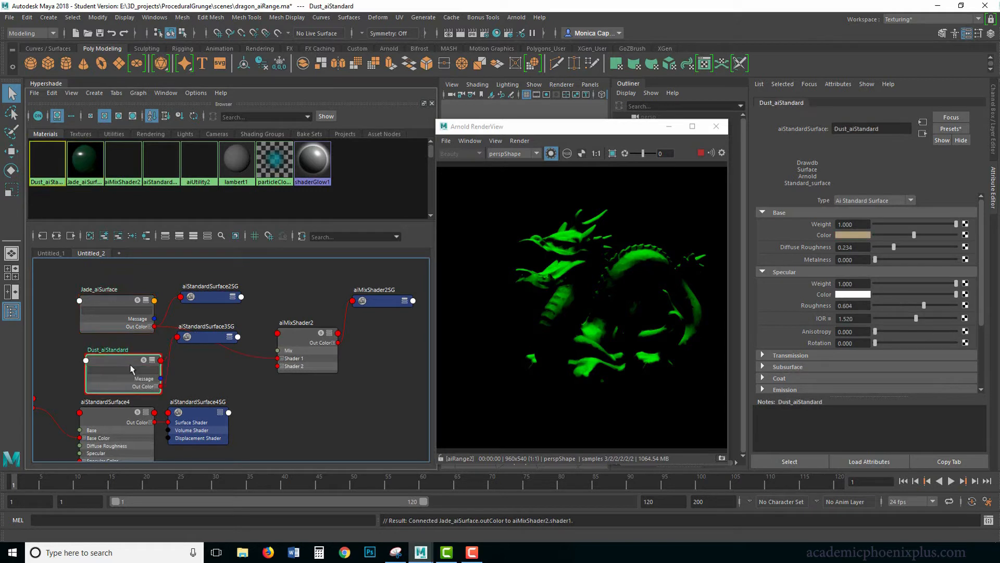
drag(160, 386, 277, 366)
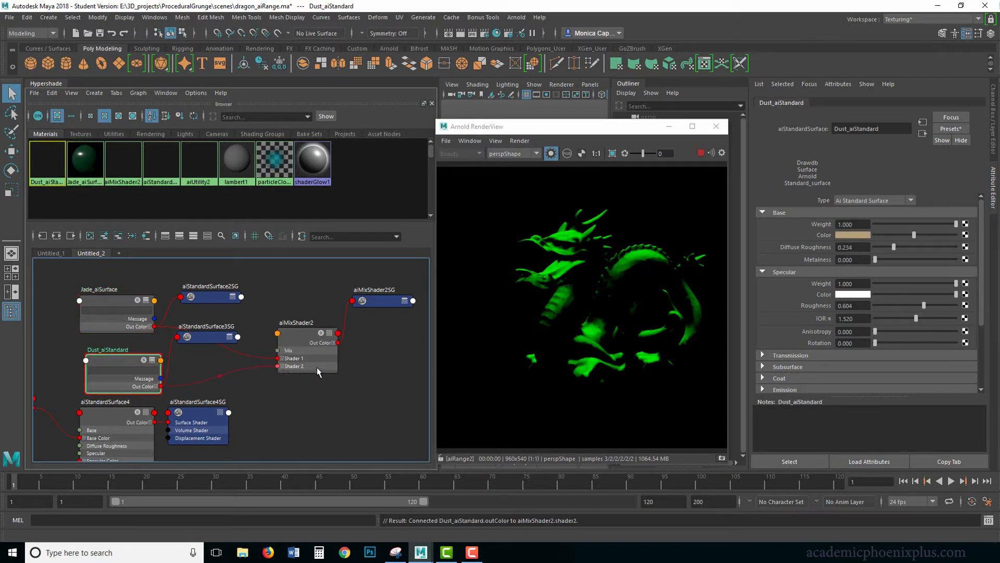
Step: Assign the aiMixShader to the dragon mesh and render the mesh, repositioning the render window as needed
click(308, 334)
drag(548, 135, 724, 141)
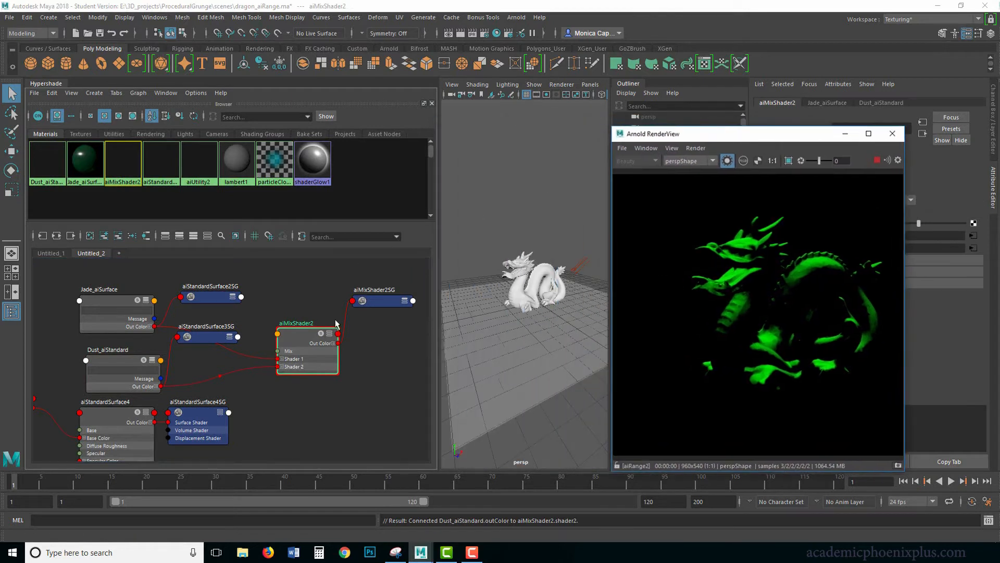
middle_drag(303, 337, 524, 295)
click(517, 294)
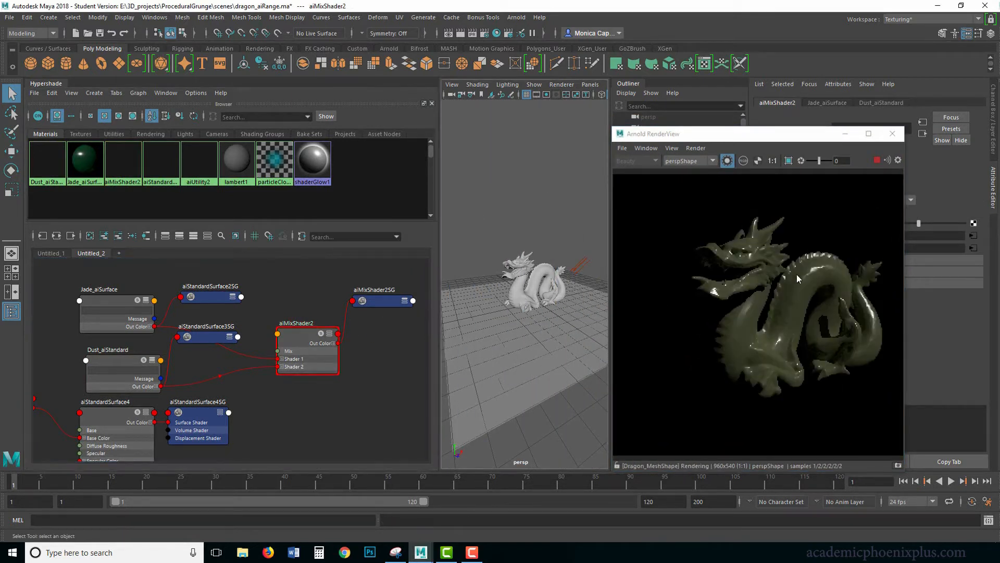
drag(776, 137, 584, 139)
Step: Review the aiMixShader's dust input and set its Mix Weight to 0
click(307, 338)
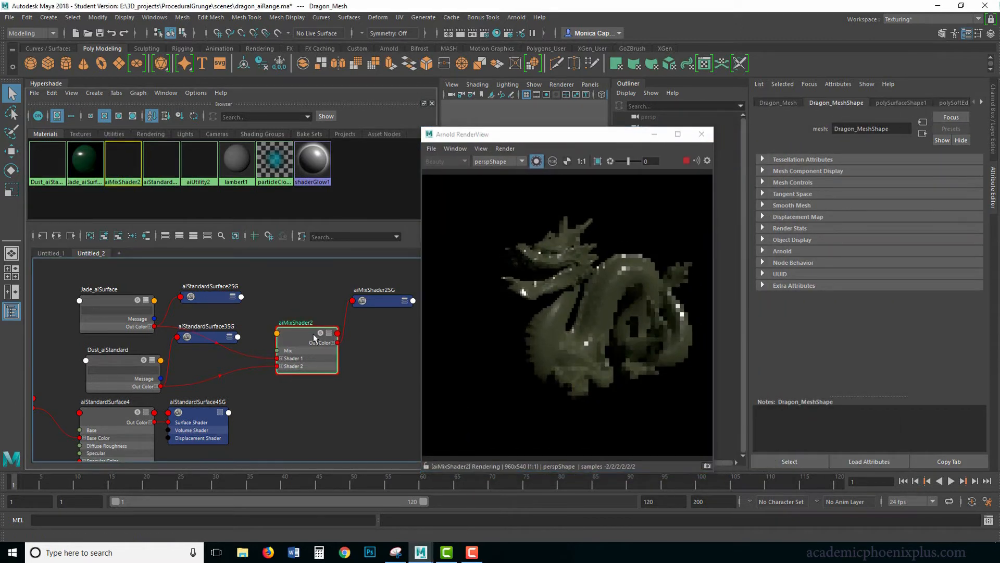
click(876, 103)
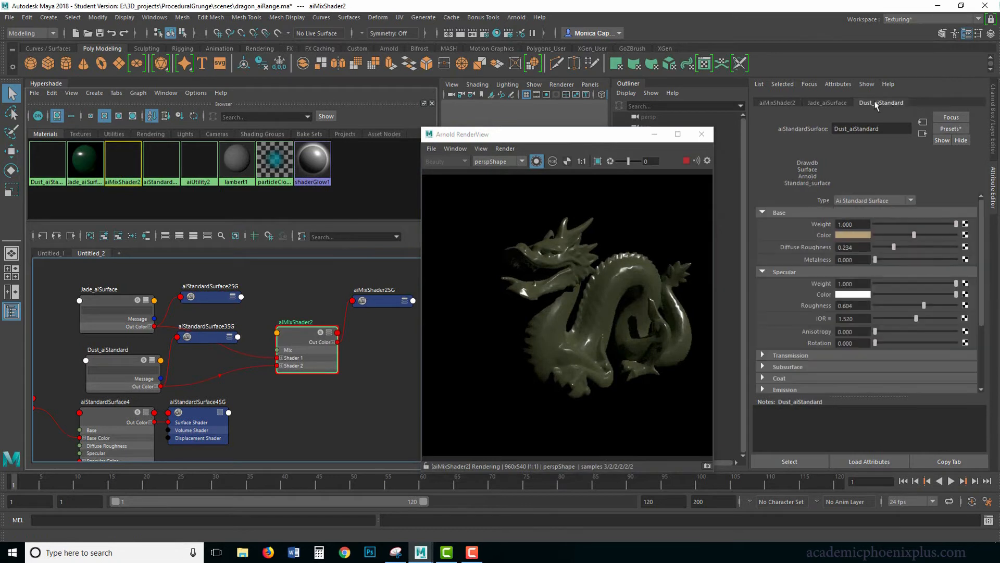
click(777, 104)
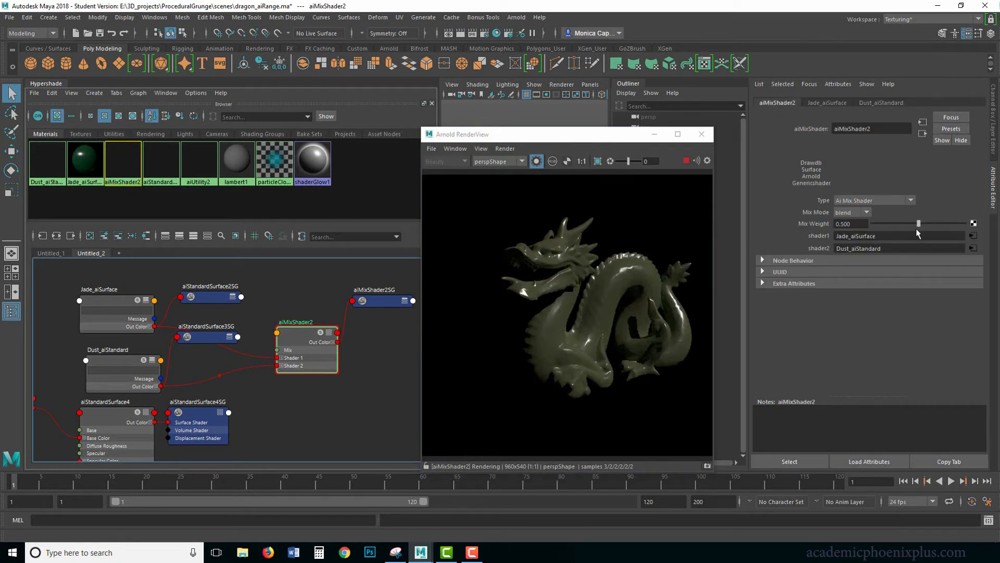
drag(918, 224, 848, 230)
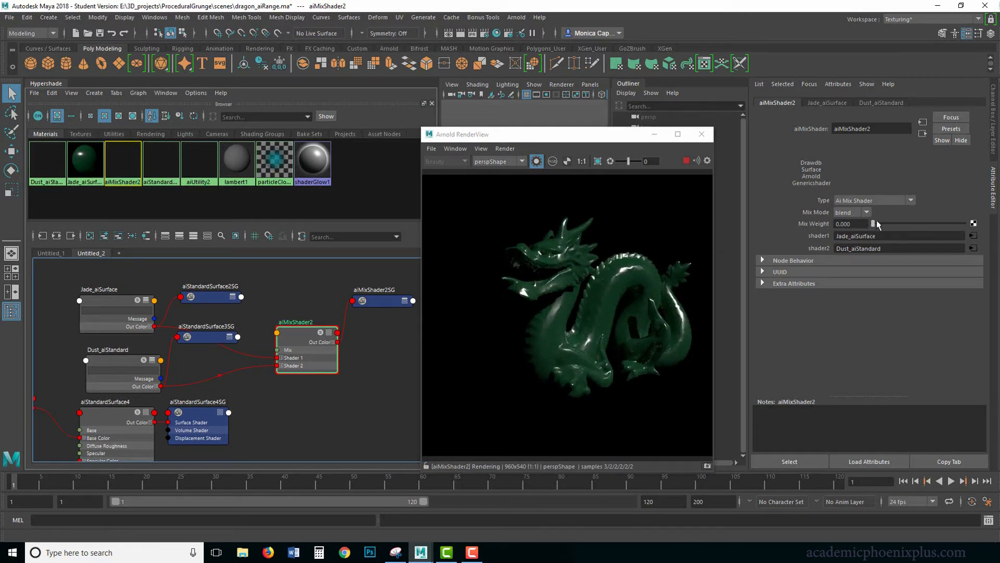
Step: Preview the jade and dust blend at a Mix Weight of 1, finishing at about 0.5
drag(878, 225, 974, 223)
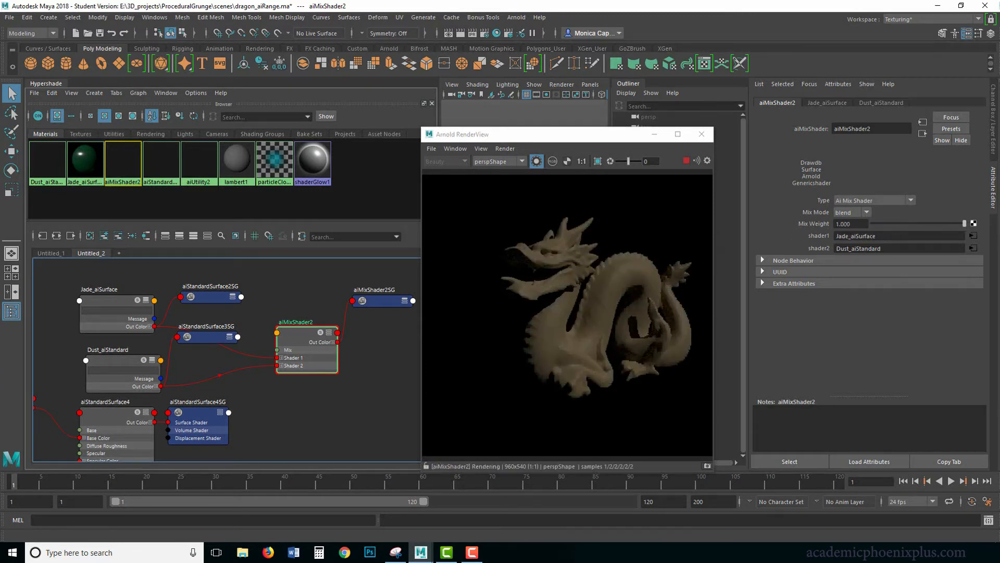
drag(965, 223, 920, 223)
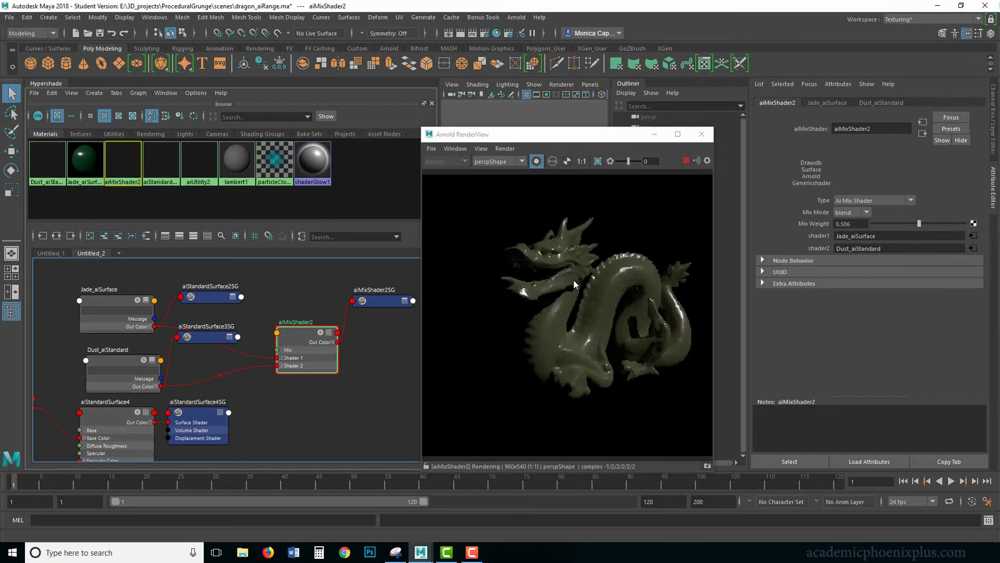
Step: Delete the leftover aiStandardSurface4 material and its shading group from the node graph, and save the scene
alt+middle_drag(285, 419, 312, 395)
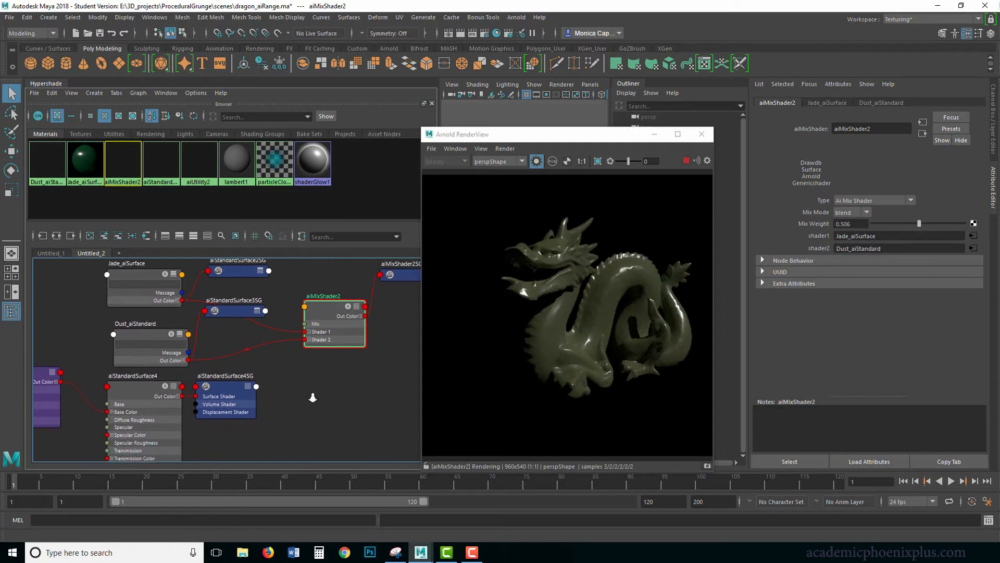
scroll(314, 396, down, 2)
drag(300, 427, 184, 408)
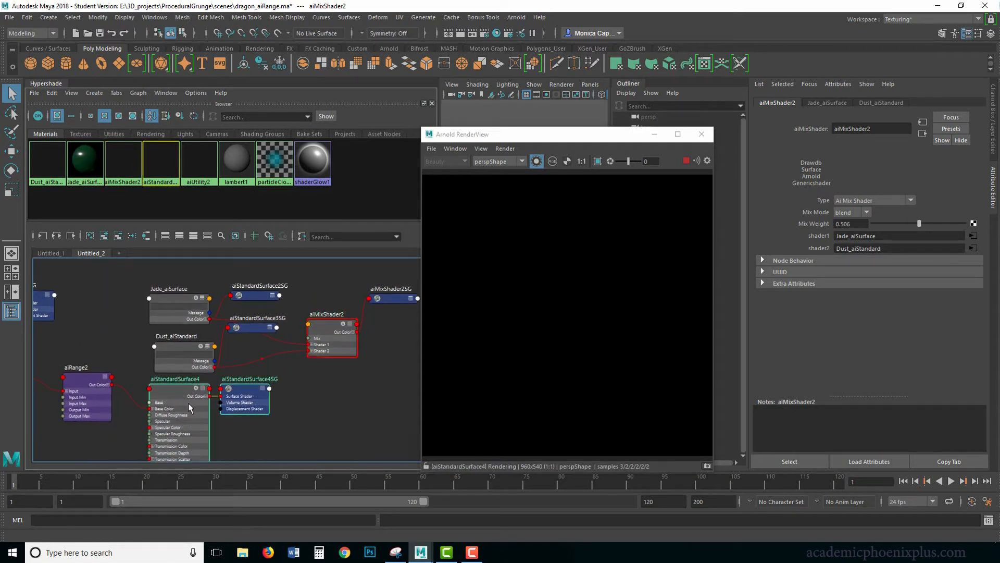
key(Delete)
key(ctrl+s)
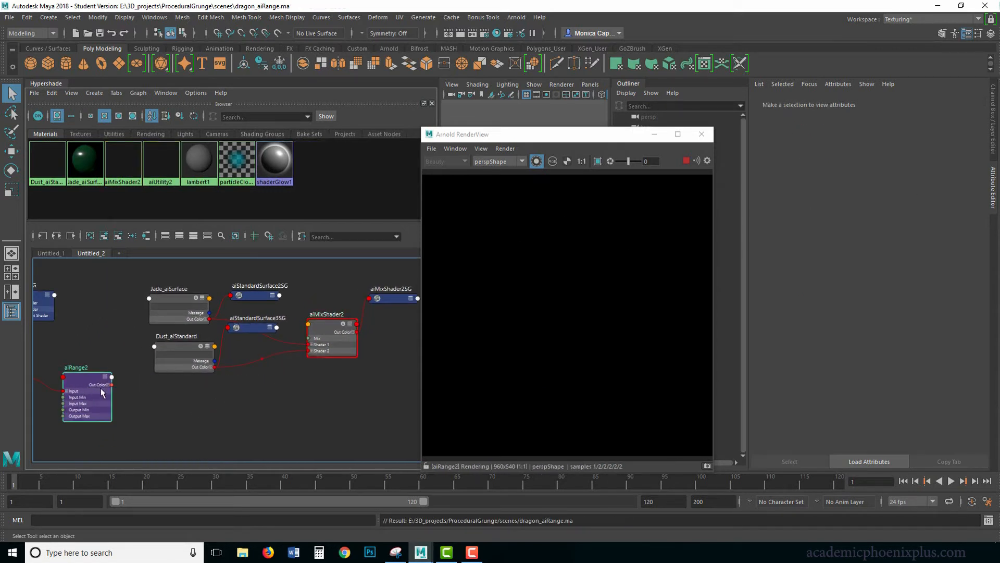
Step: Connect the Out Color G channel of aiRange2 to the Mix input of aiMixShader2
click(107, 396)
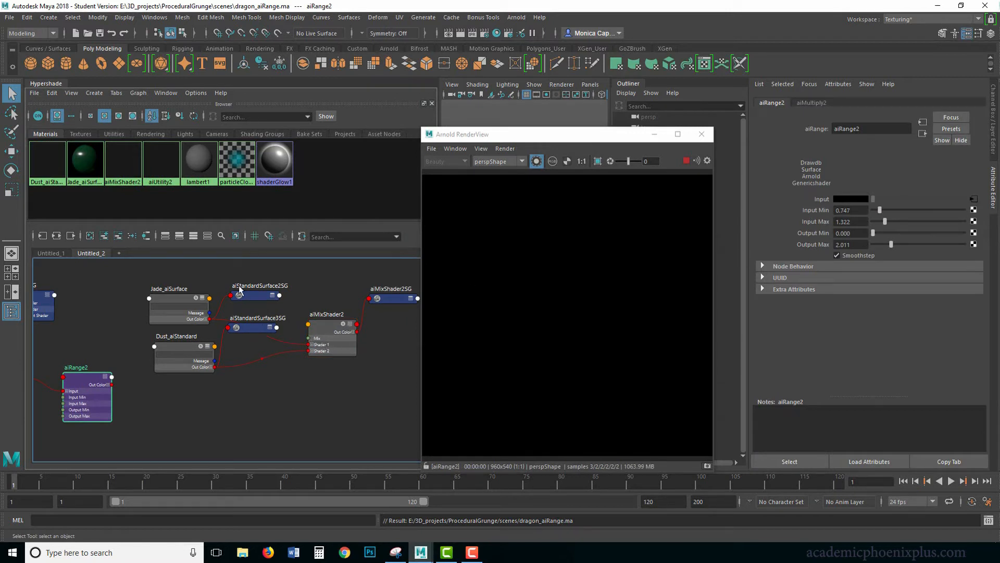
drag(112, 385, 309, 338)
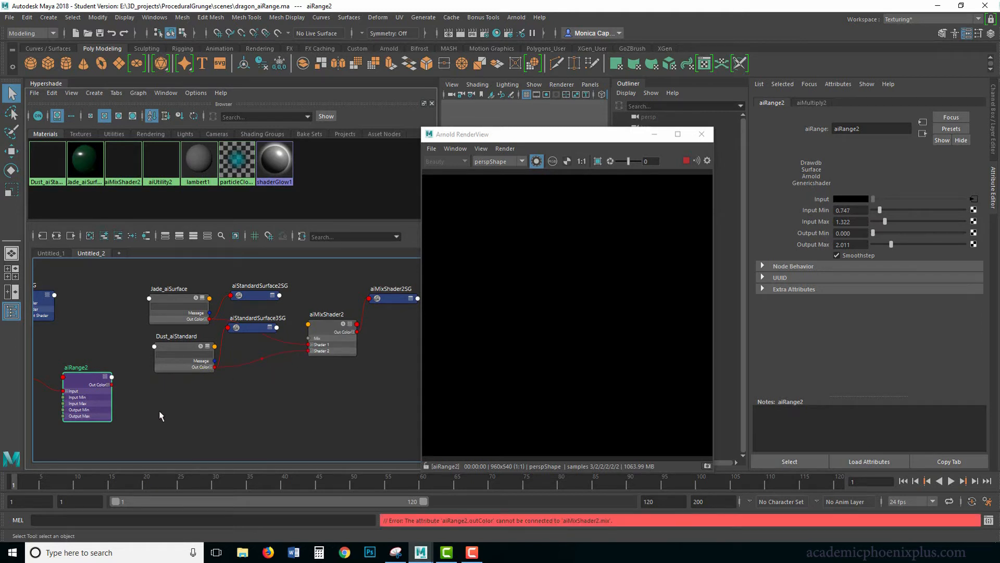
click(330, 342)
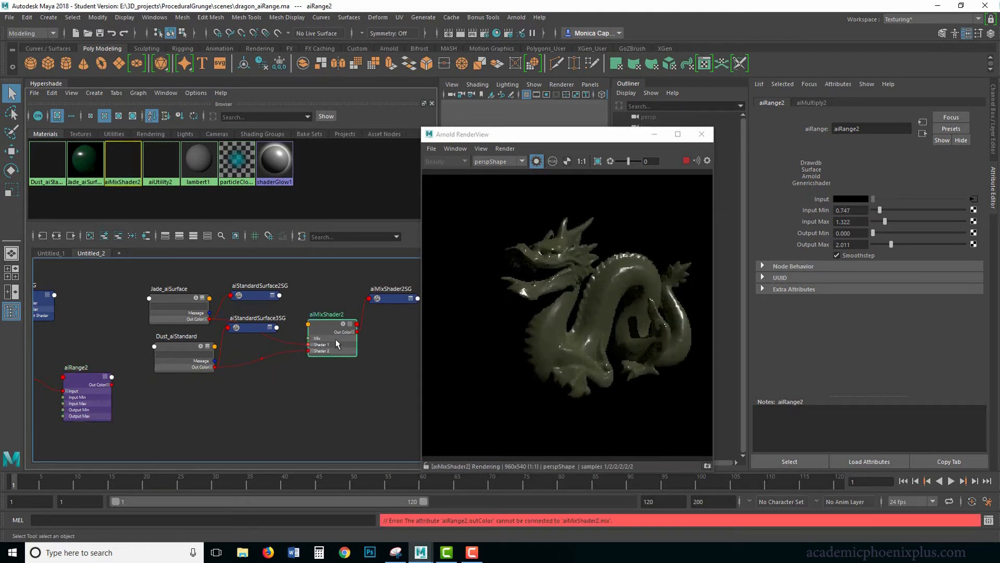
click(108, 384)
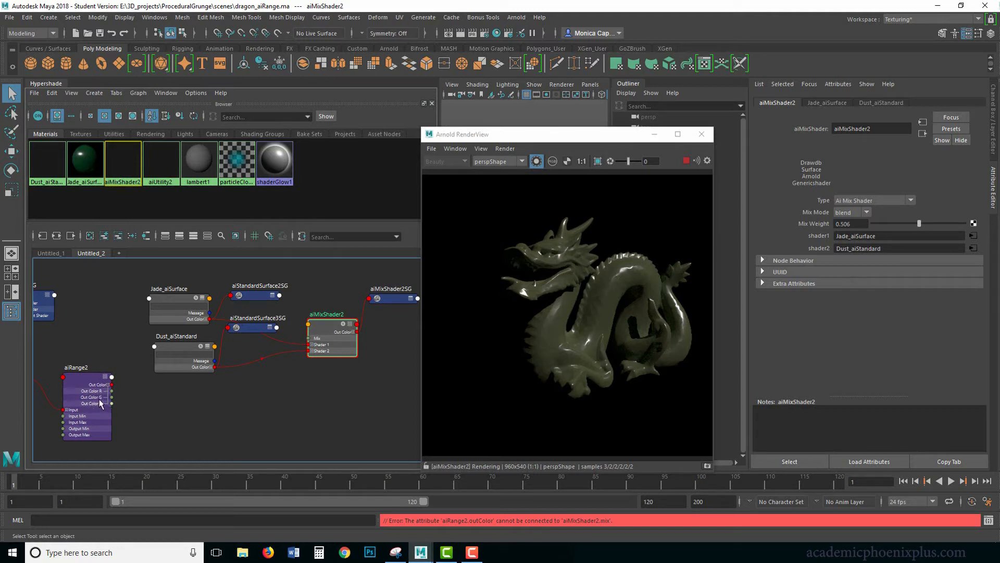
drag(111, 397, 309, 340)
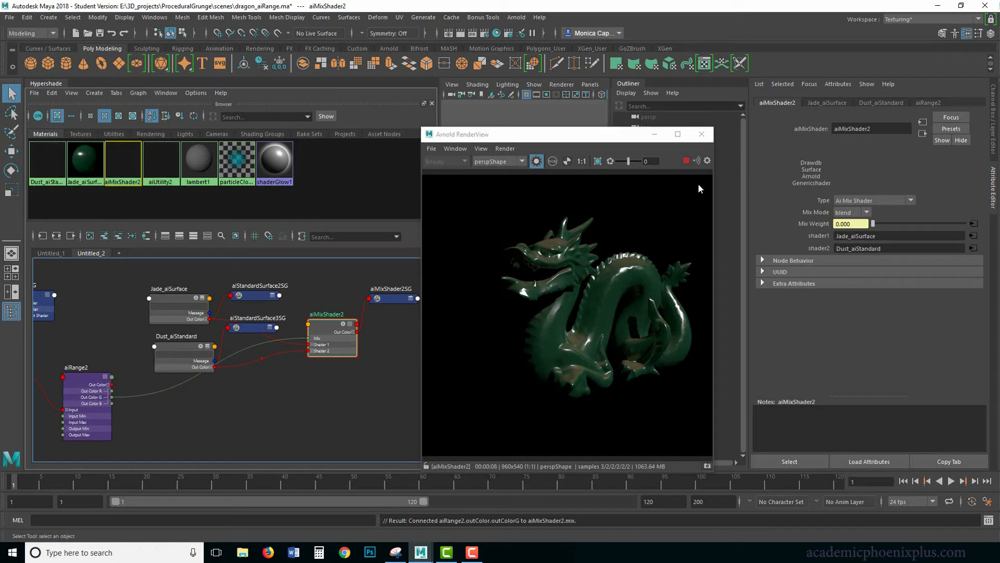
Step: Stop the live render, minimize the render window and switch the workspace to Maya Classic
click(685, 160)
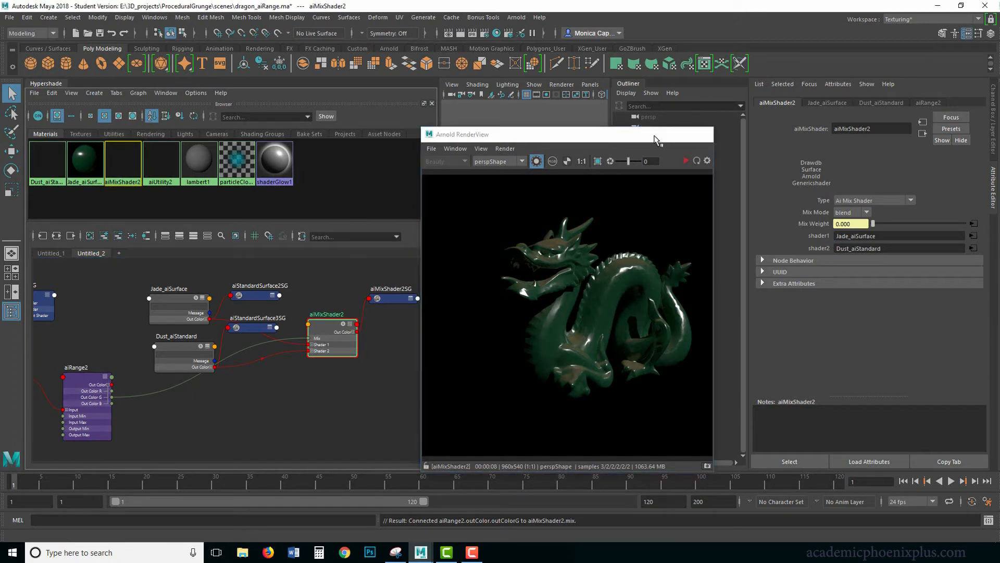
click(655, 134)
click(492, 183)
click(904, 23)
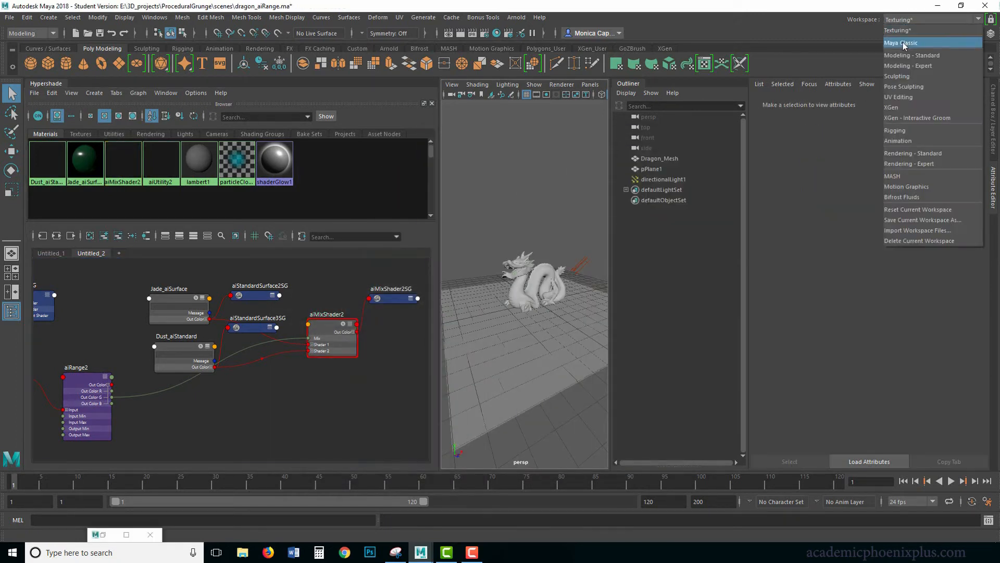
click(906, 39)
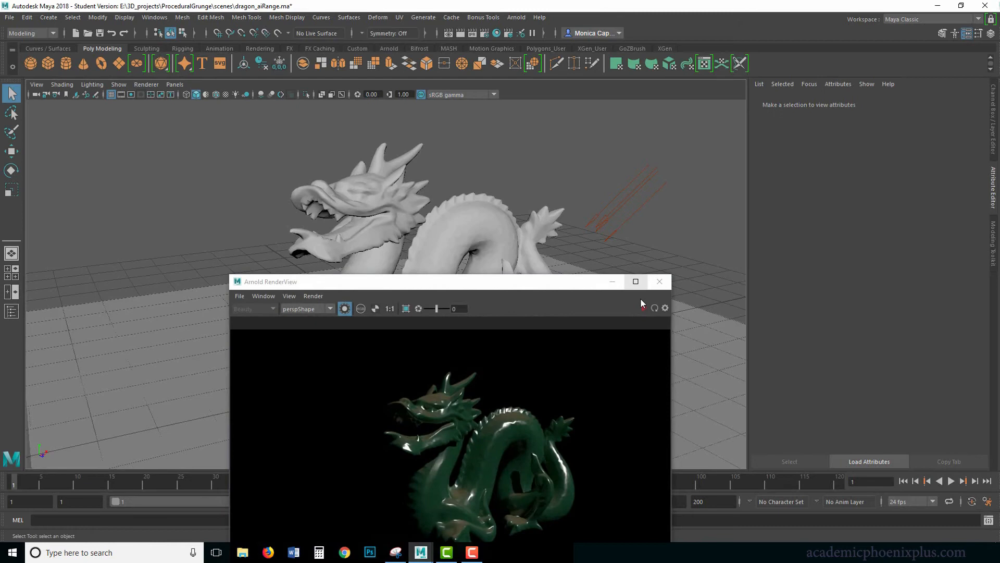
click(612, 281)
Step: Delete the directional light beside the dragon and create an Arnold Skydome Light in its place
scroll(471, 221, down, 5)
click(528, 227)
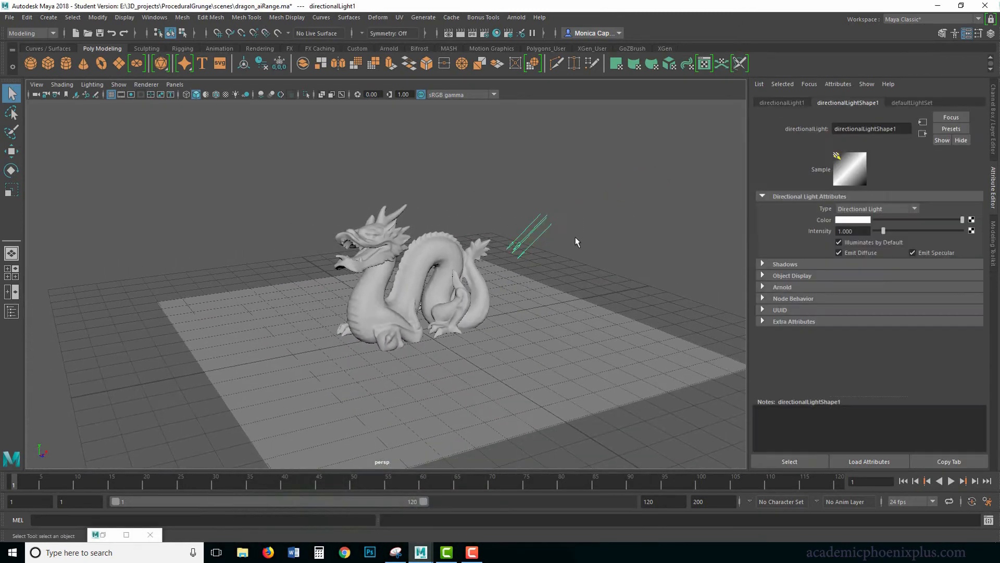
key(Delete)
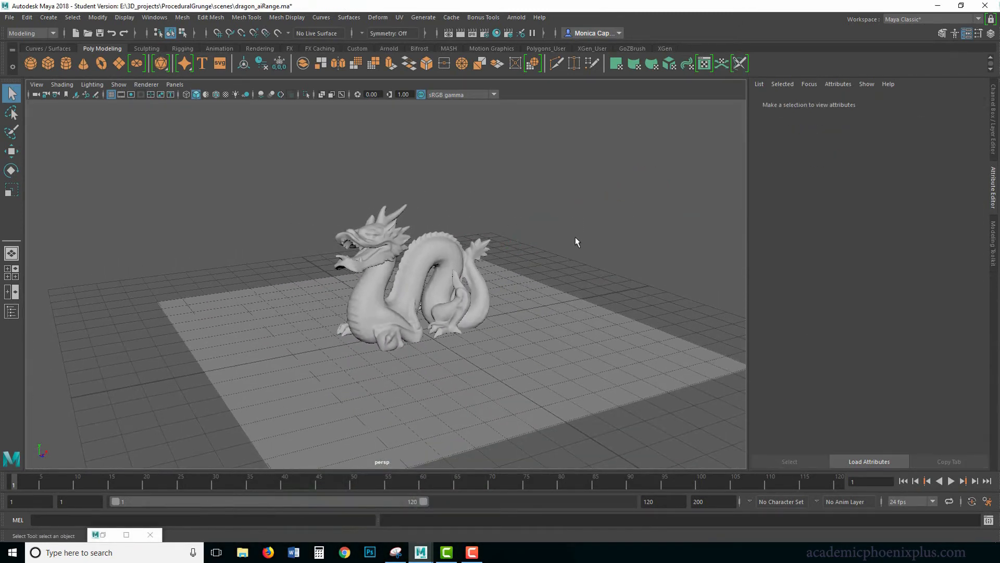
click(516, 18)
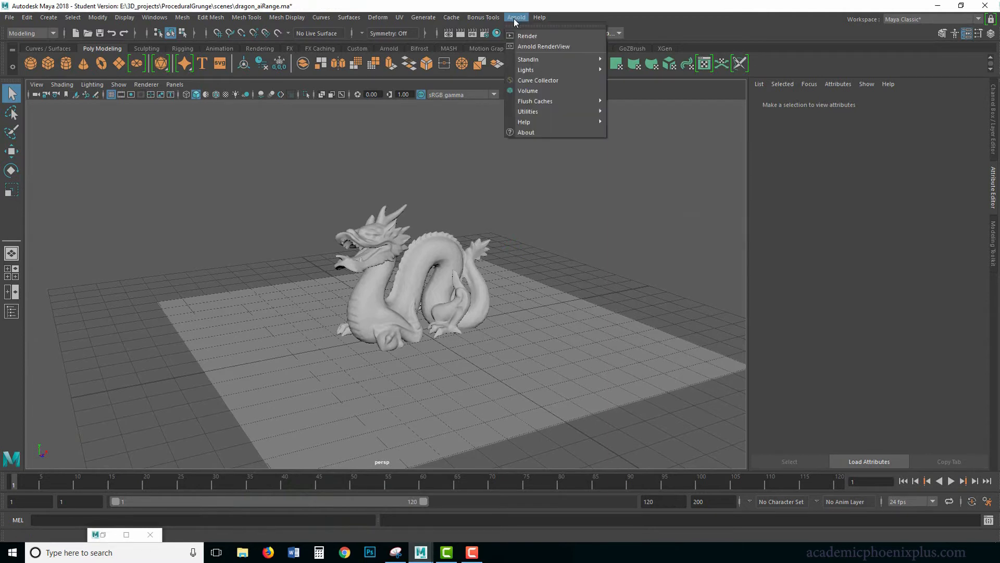
mouse_move(542, 67)
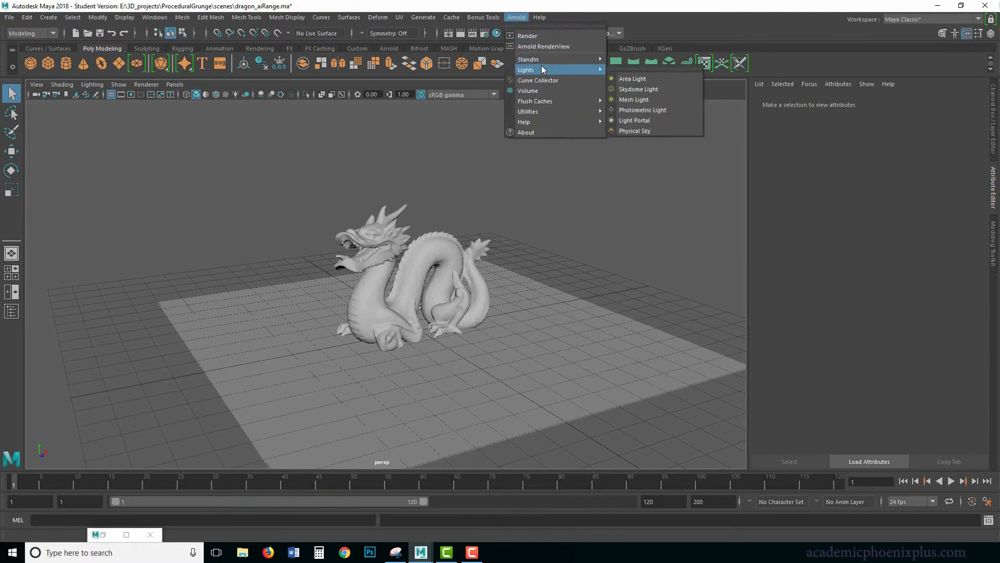
click(633, 89)
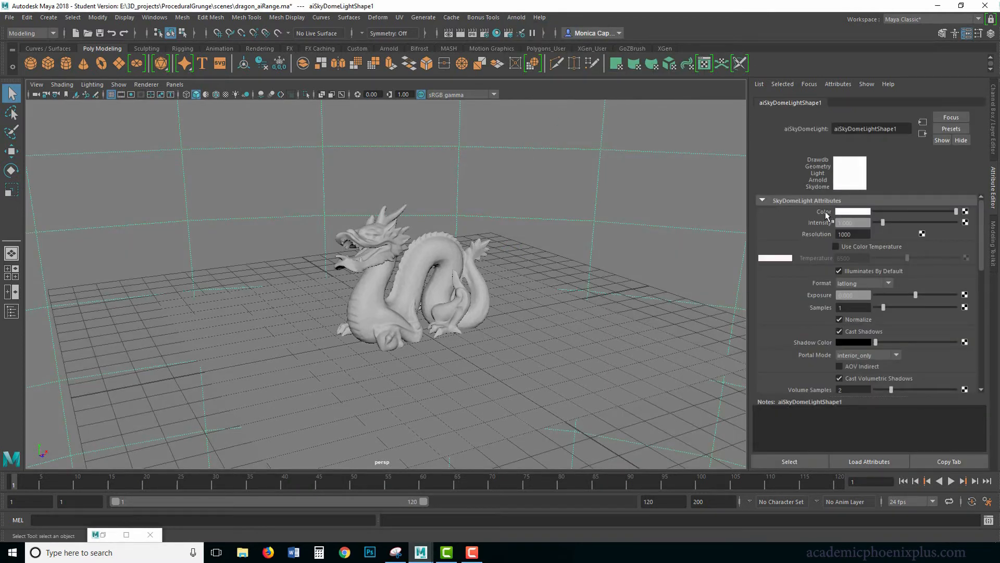
Step: Map a File texture to the skydome light's Color and load studio_small_05_2k.hdr as its image
click(965, 212)
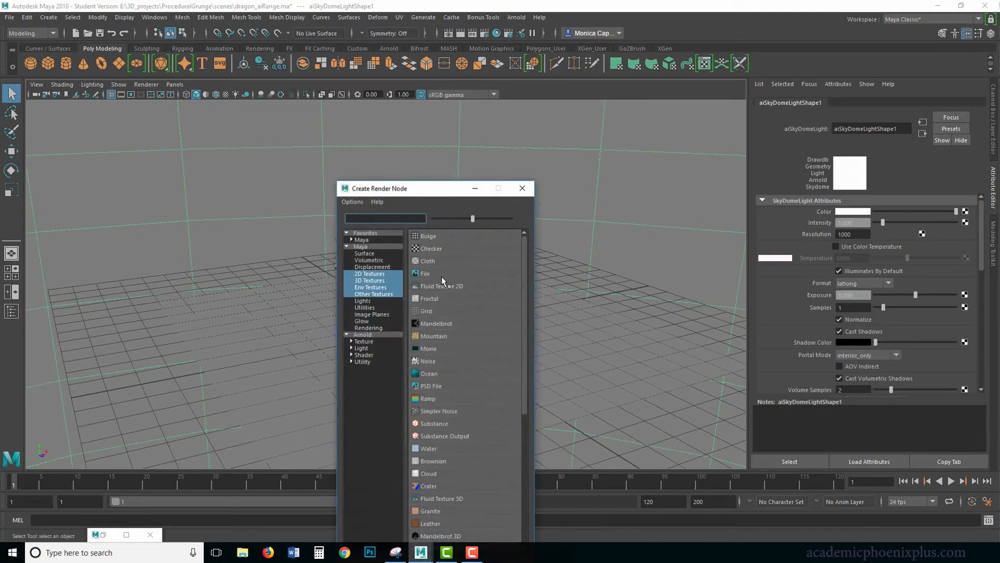
click(442, 276)
click(968, 245)
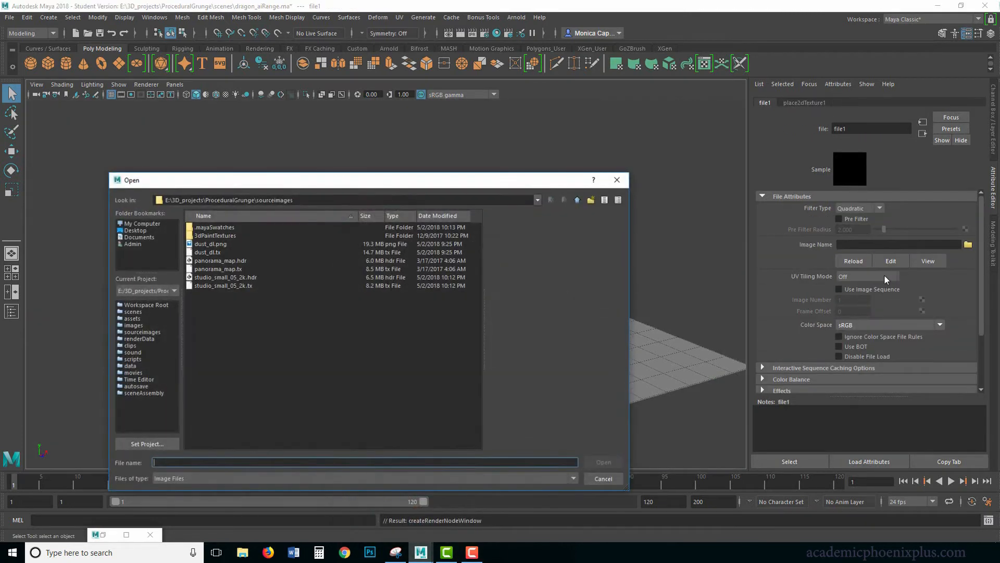
click(237, 261)
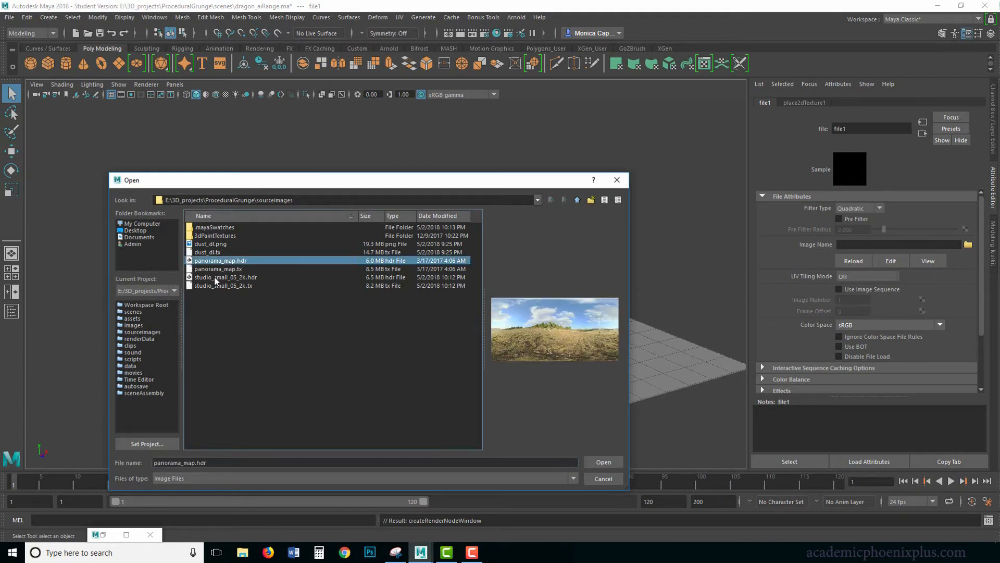
click(214, 278)
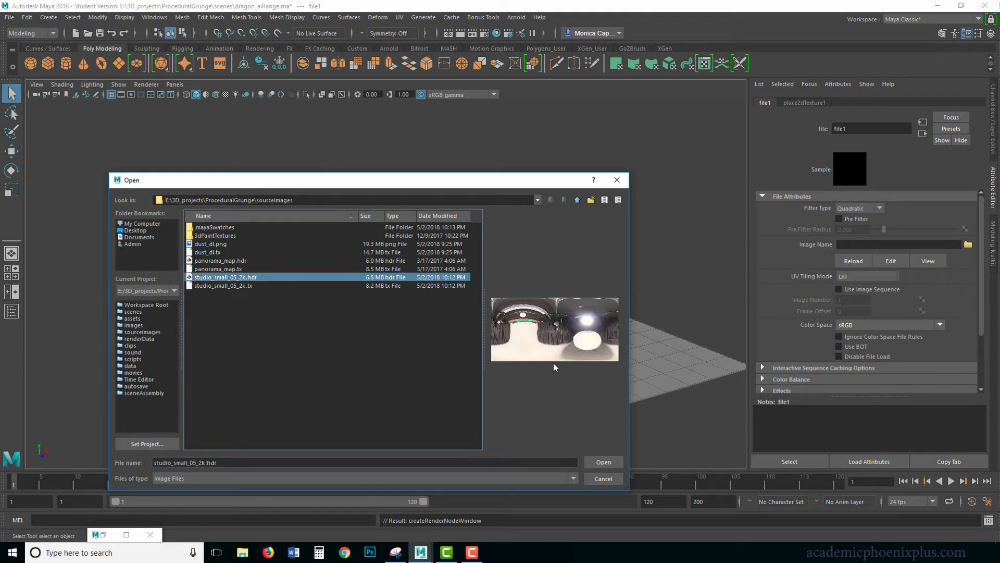
click(604, 463)
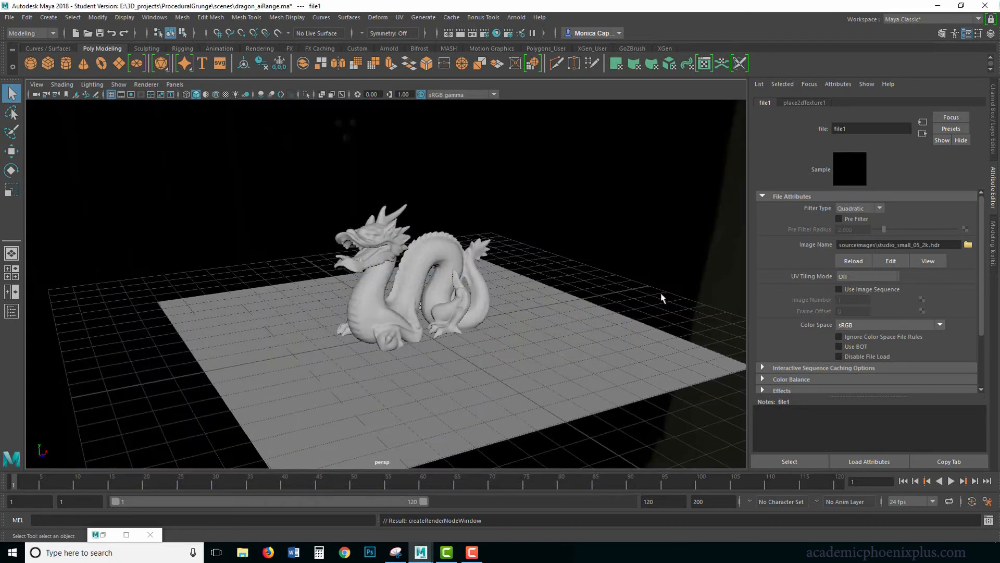
Step: Restore and reposition the render window, run a render with the studio HDR lighting, and stop it
click(103, 535)
drag(524, 288, 444, 100)
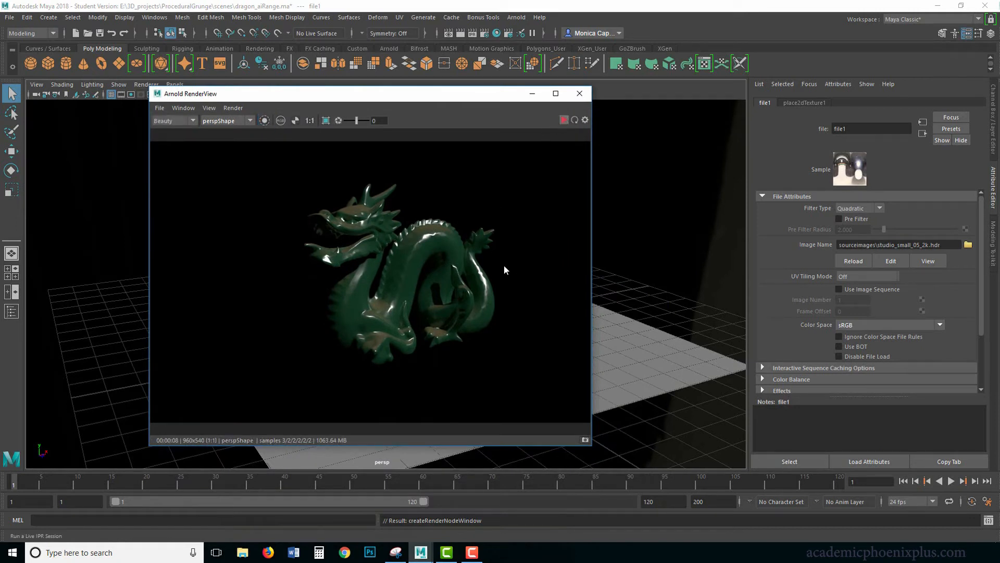
click(564, 120)
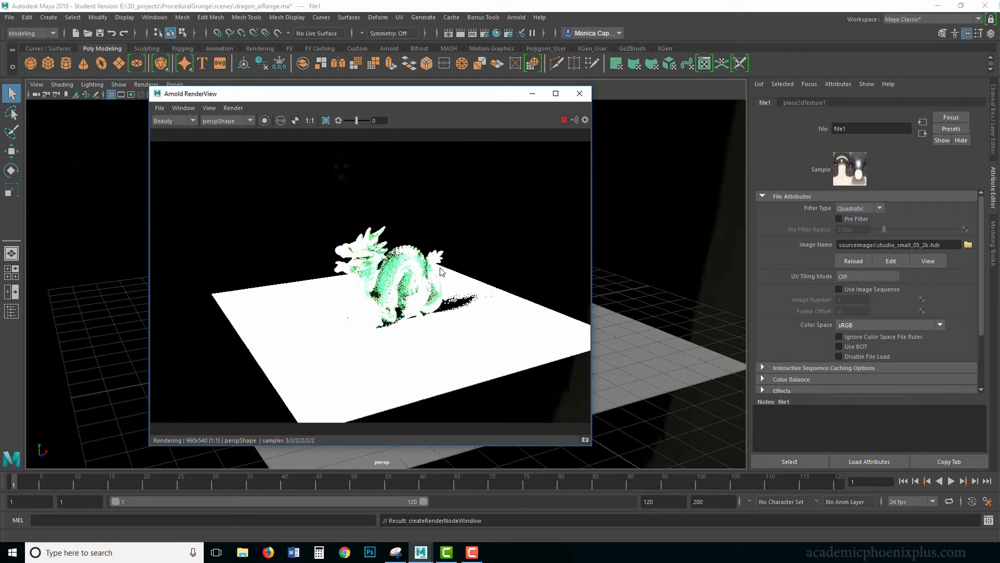
click(563, 120)
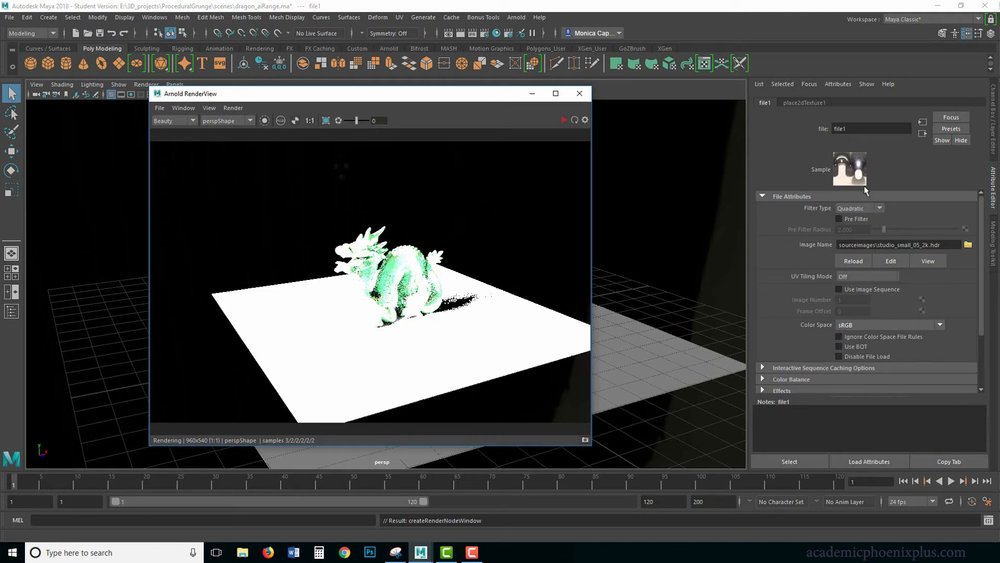
Step: Set the HDR file texture's Color Space to Raw and re-render with a closer view of the dragon
click(857, 326)
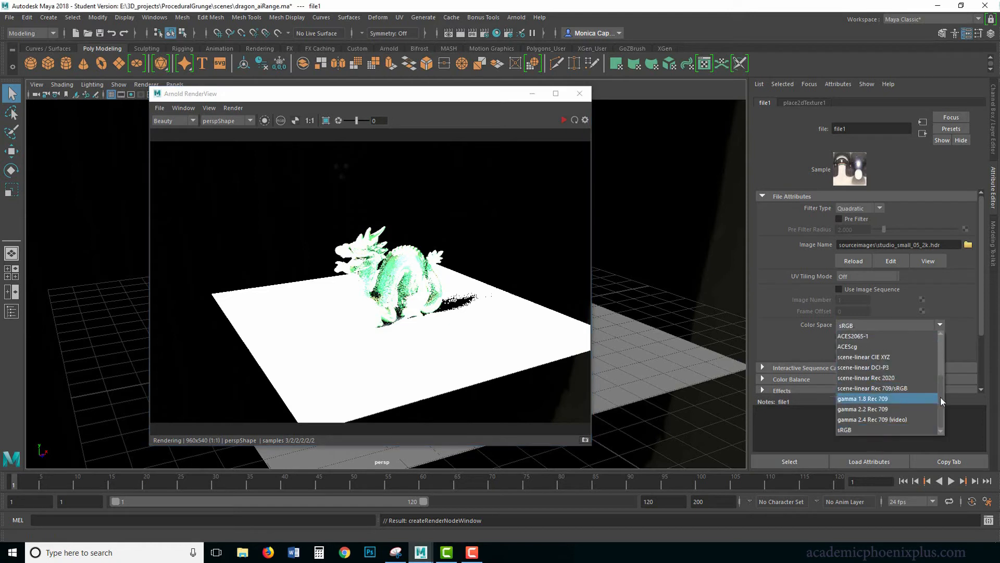
click(854, 336)
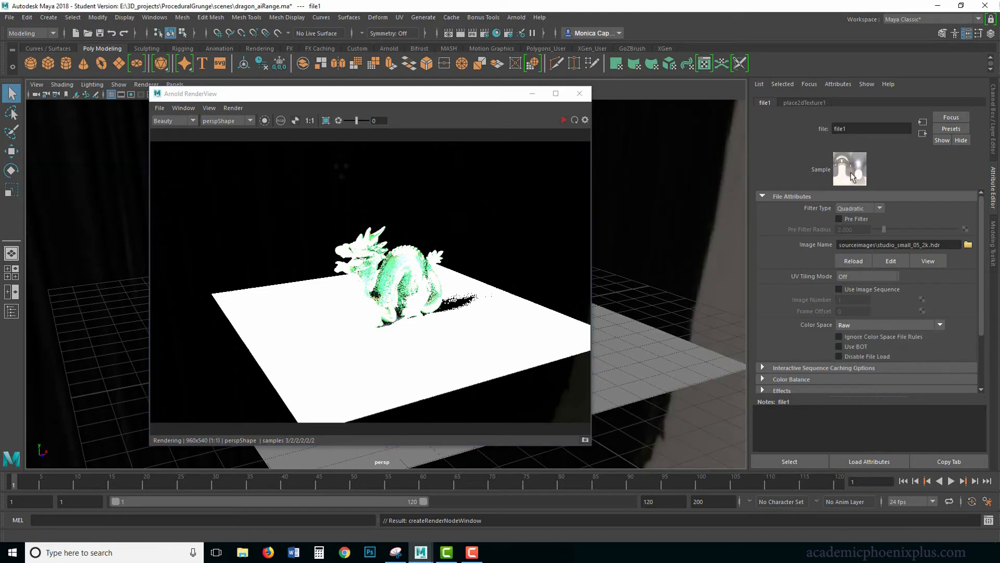
click(574, 120)
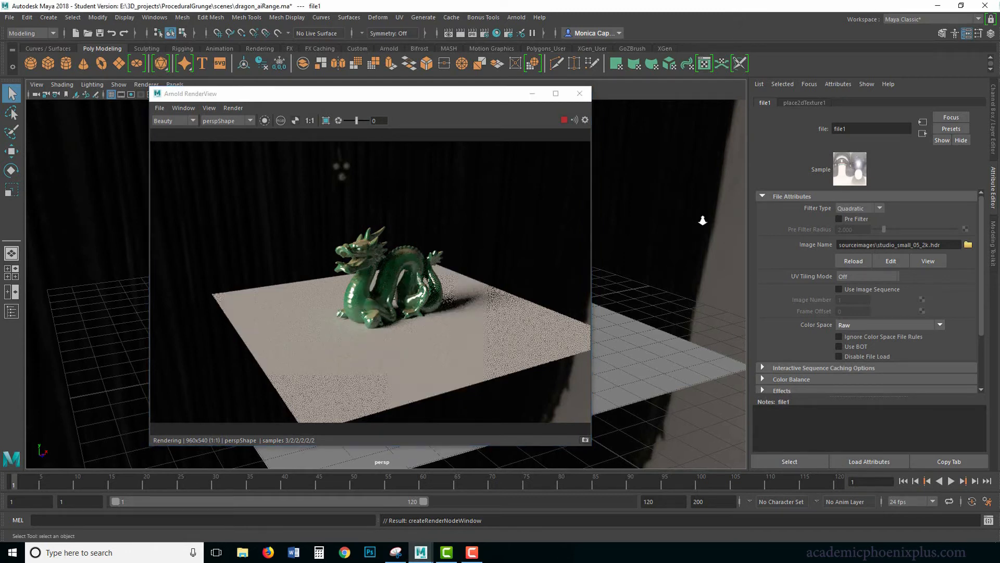
alt+right_drag(705, 217, 864, 299)
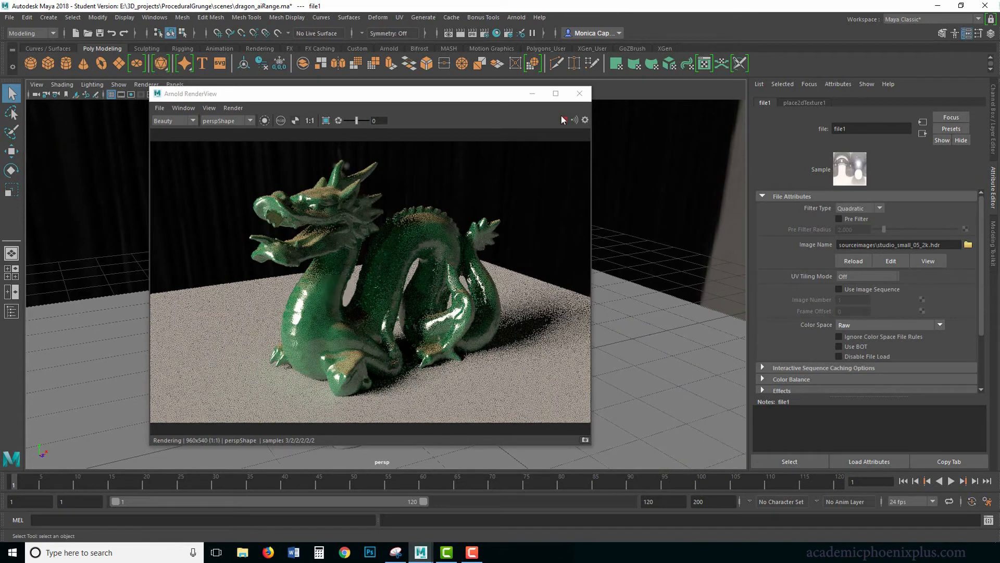
Step: Rotate the skydome light about its vertical axis so a brighter part of the studio is behind the dragon, and render again
click(637, 148)
key(w)
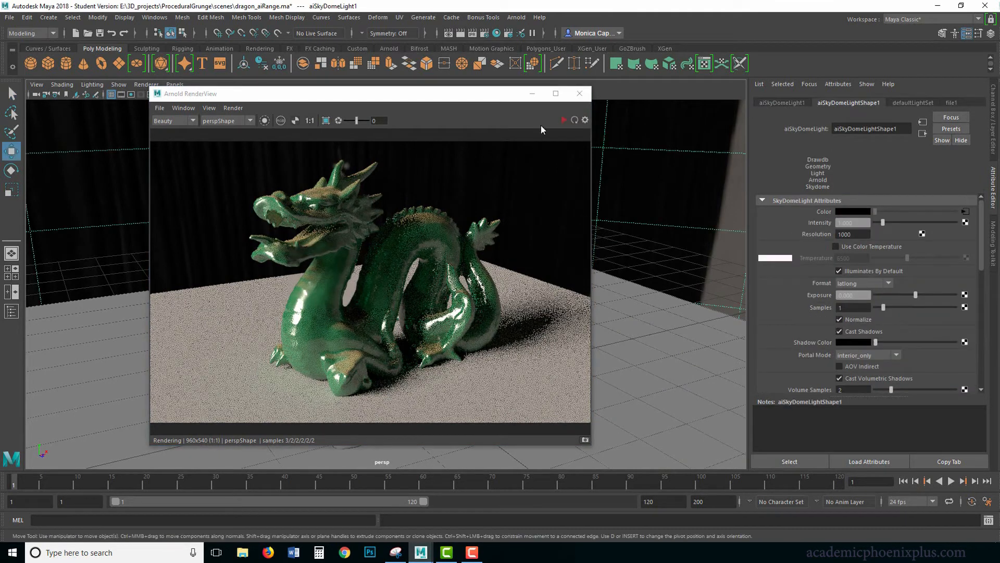
click(532, 93)
key(e)
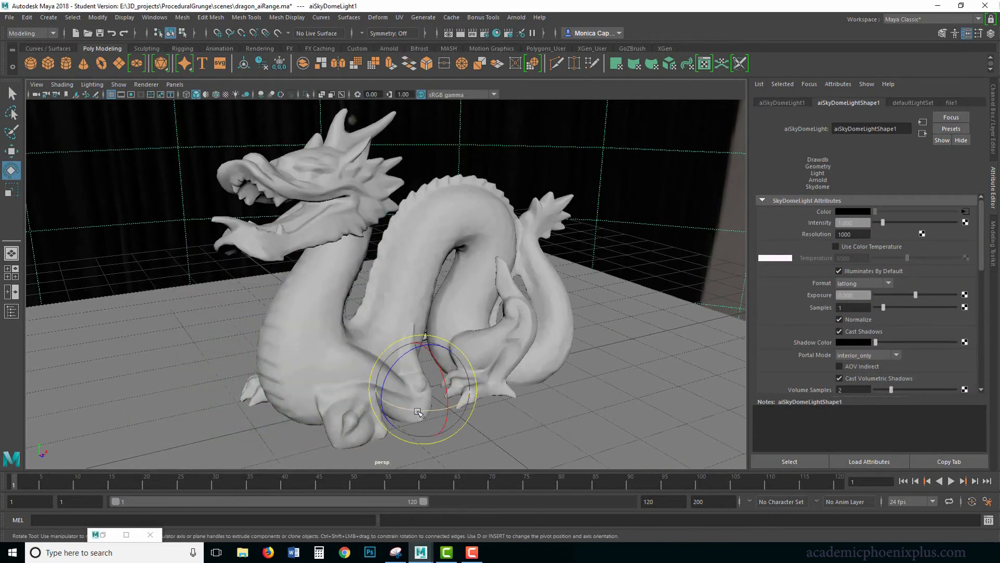
drag(418, 412, 470, 399)
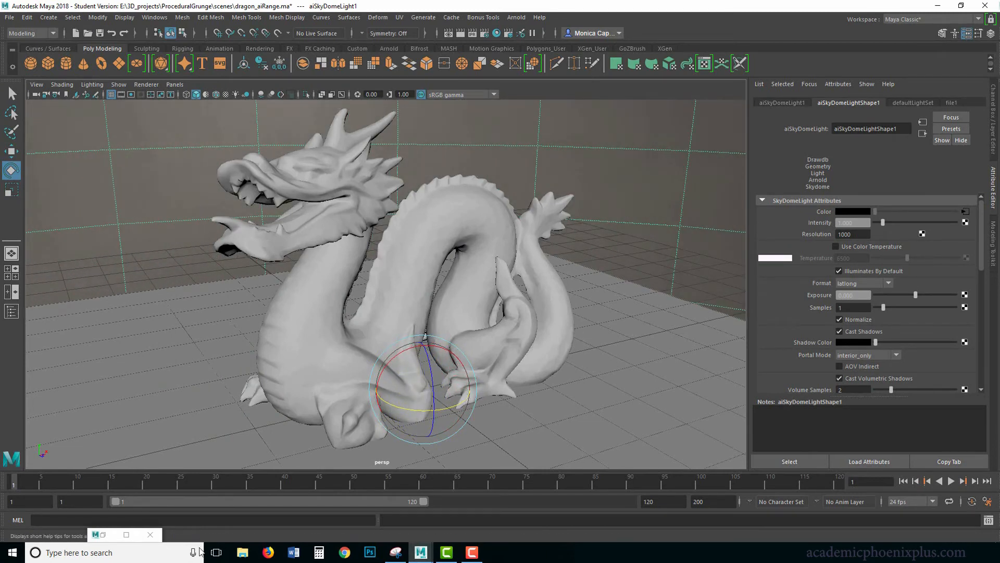
click(103, 534)
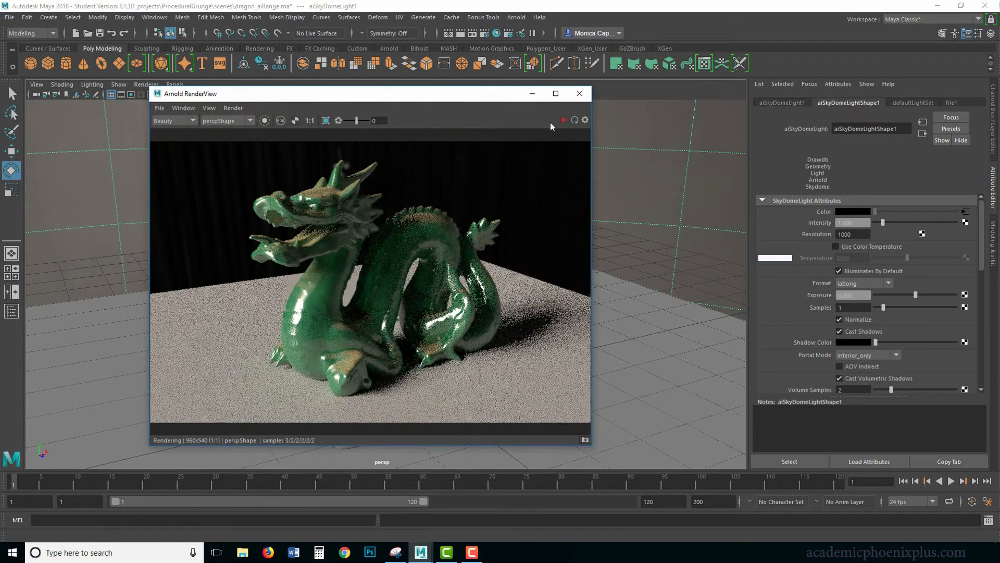
click(563, 119)
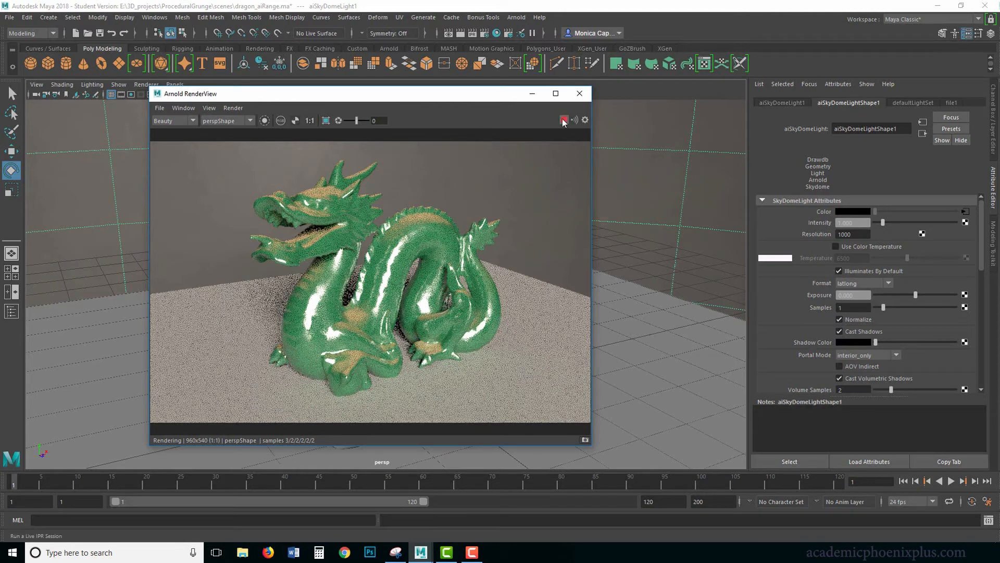
Step: Rotate the skydome light further about its vertical axis so the dark part of the studio sits behind the dragon's tail, and re-render
click(531, 94)
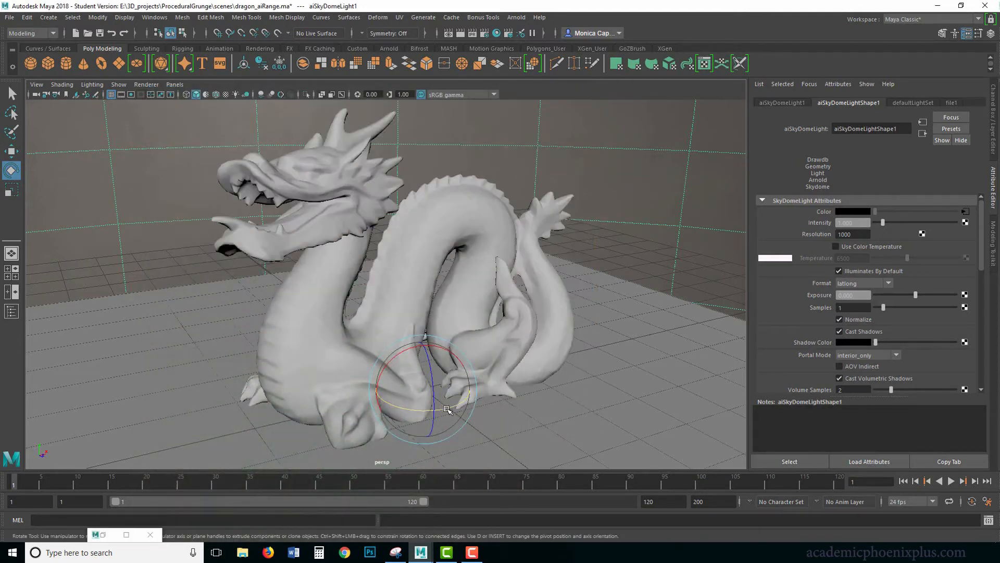
click(522, 18)
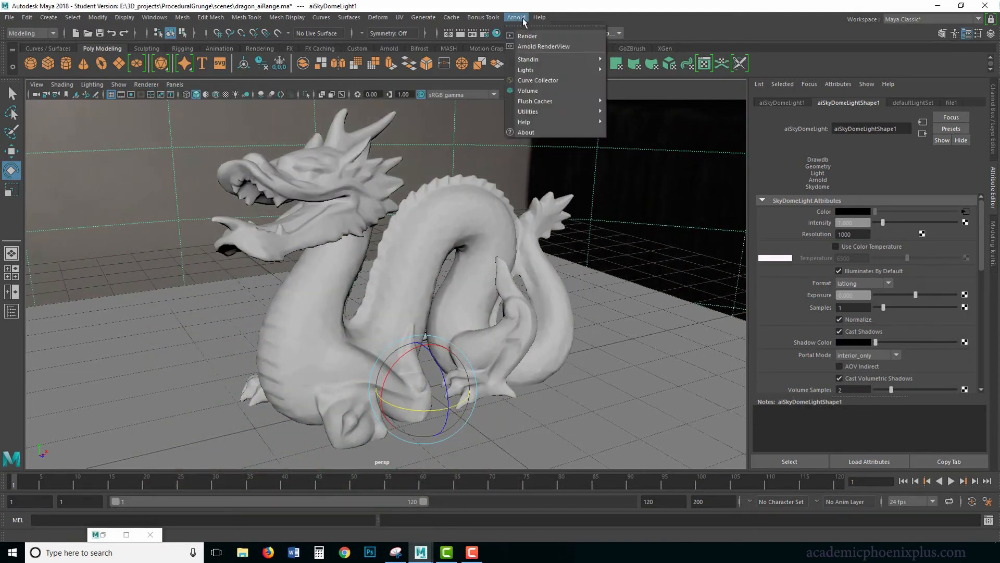
click(543, 47)
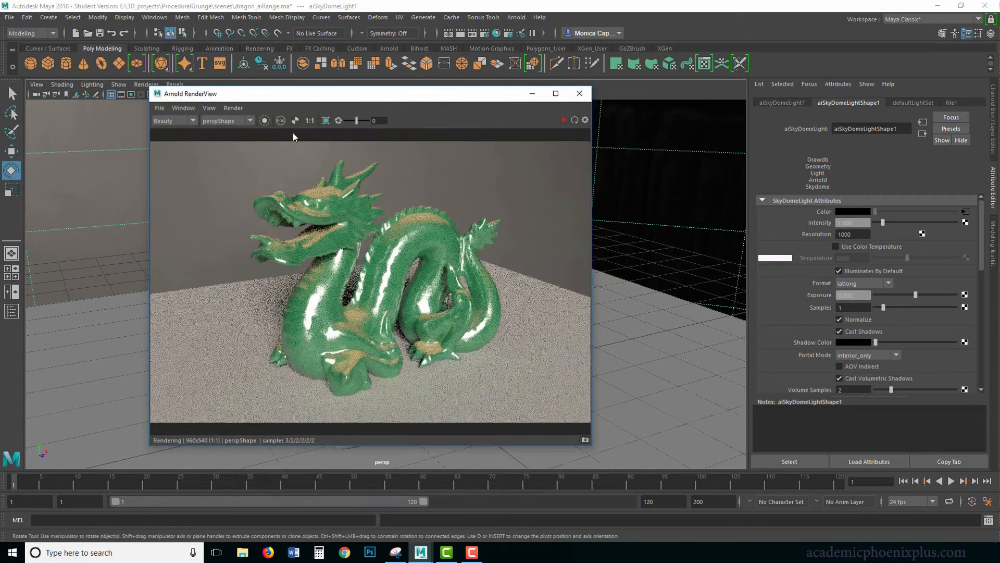
click(563, 120)
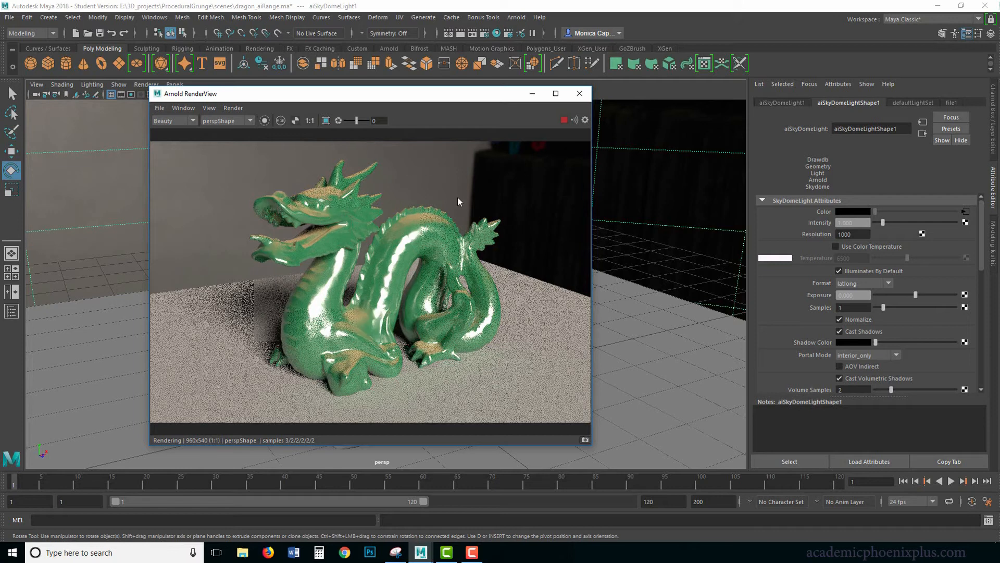
click(564, 120)
click(532, 94)
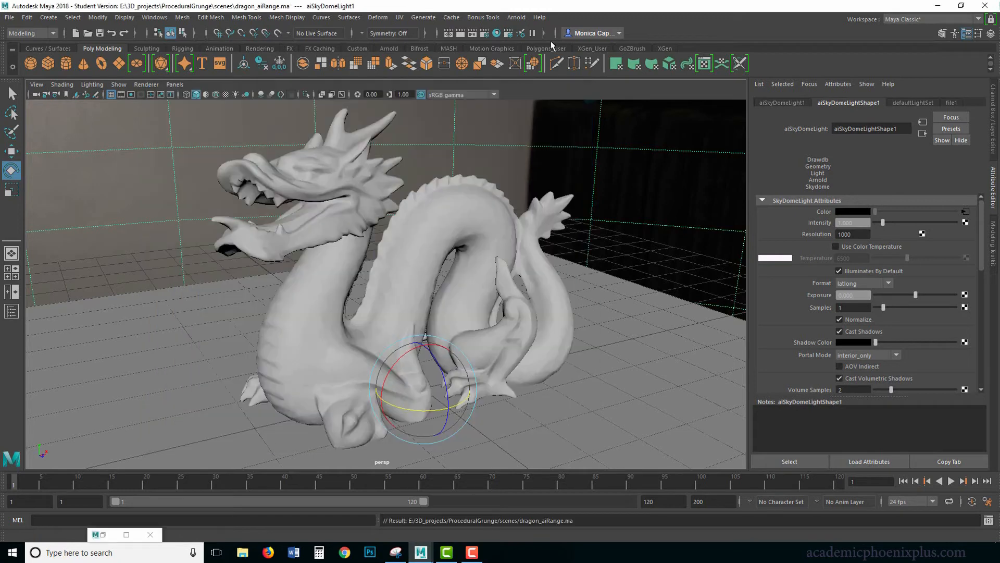
Step: Graph the Dust_aiStandard material in the Hypershade and map a File texture to its Specular Color
click(496, 33)
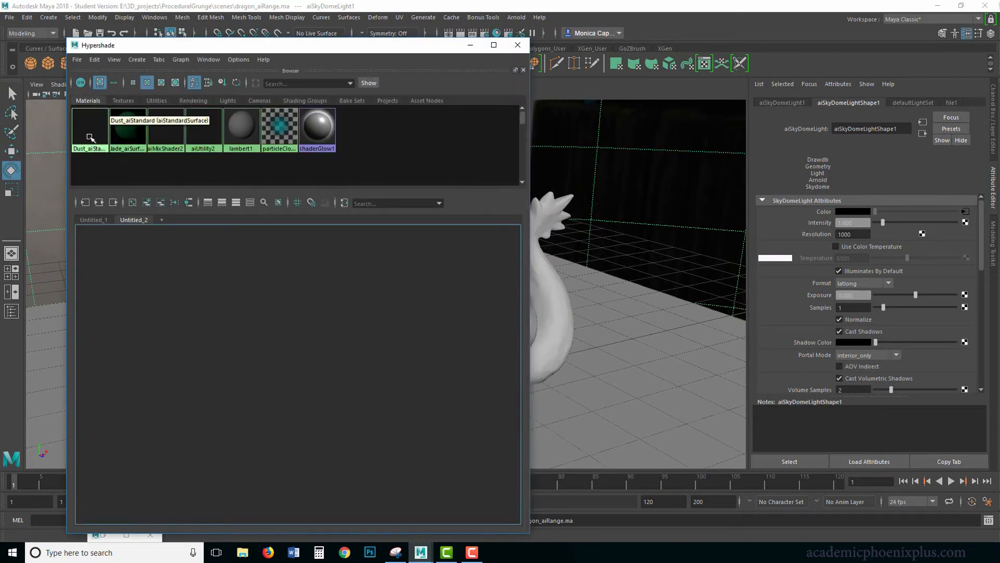
right_drag(93, 136, 94, 162)
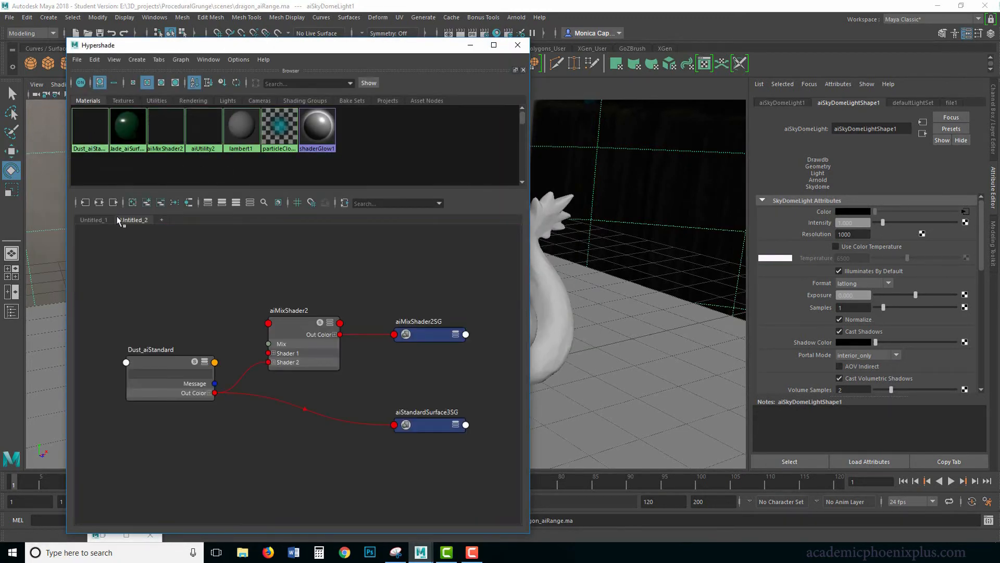
click(183, 358)
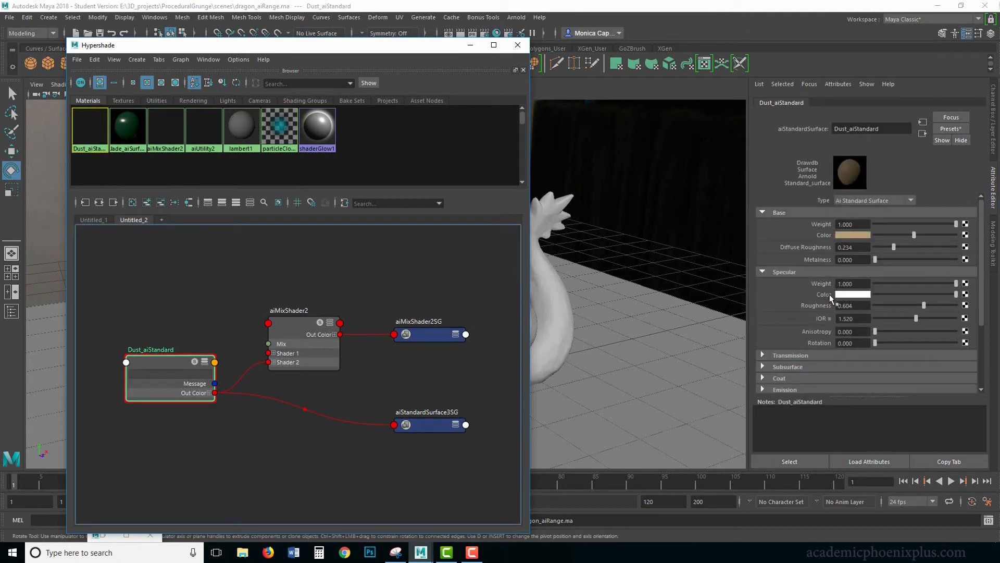
click(966, 294)
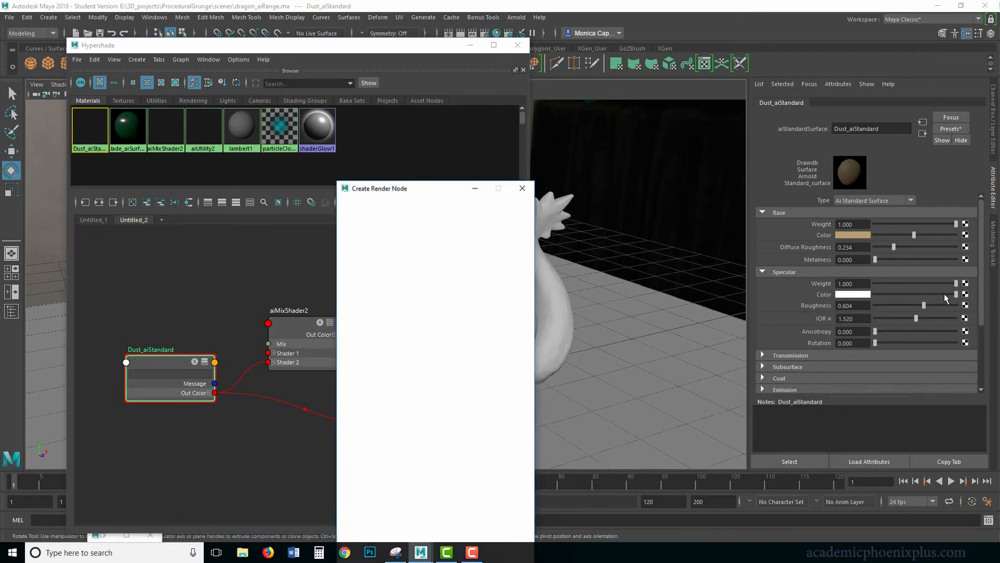
click(435, 280)
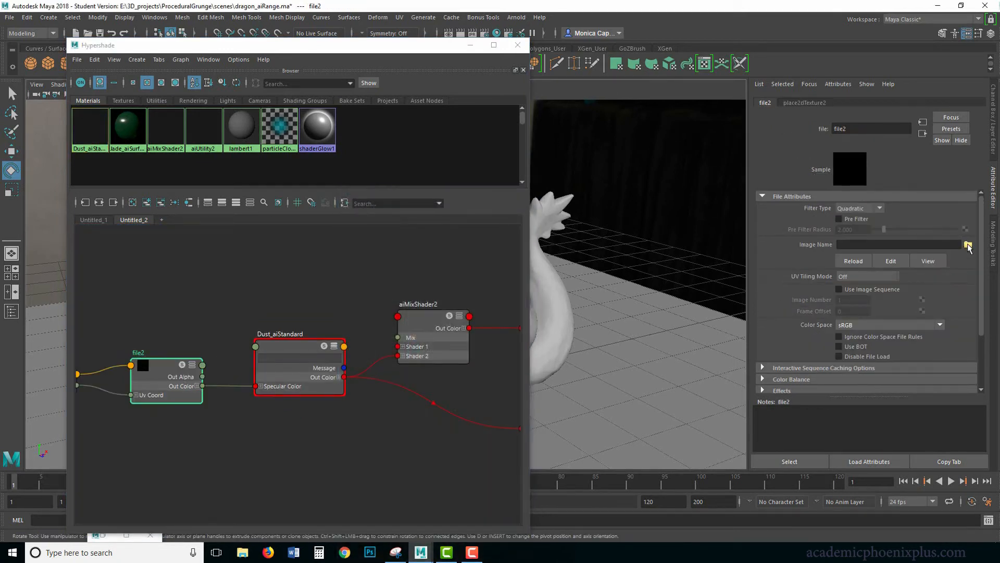
Step: Load dust_dl.png from the sourceimages folder into the file texture and set the dust material's Specular Roughness to 0.364
click(967, 244)
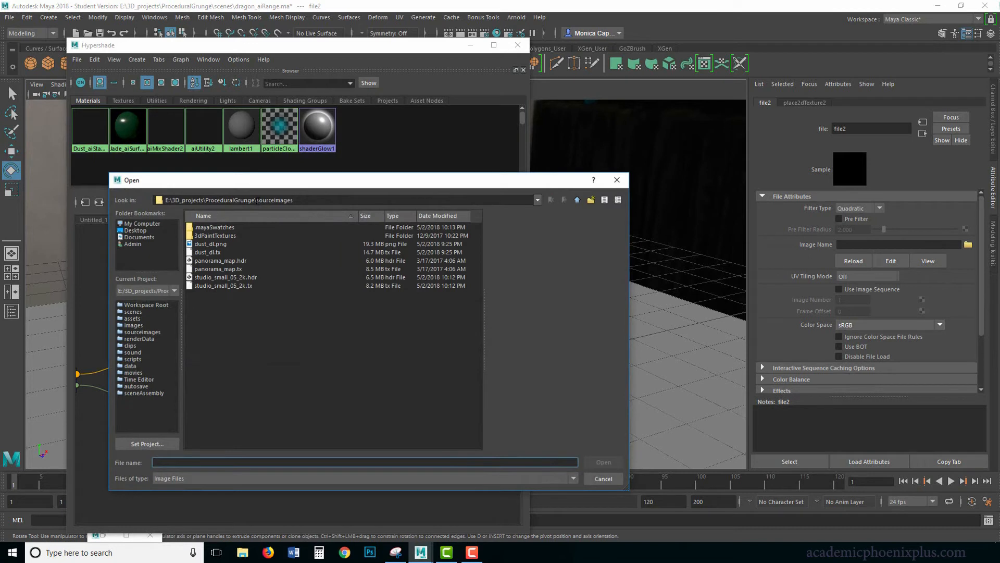
drag(255, 200, 326, 206)
click(221, 245)
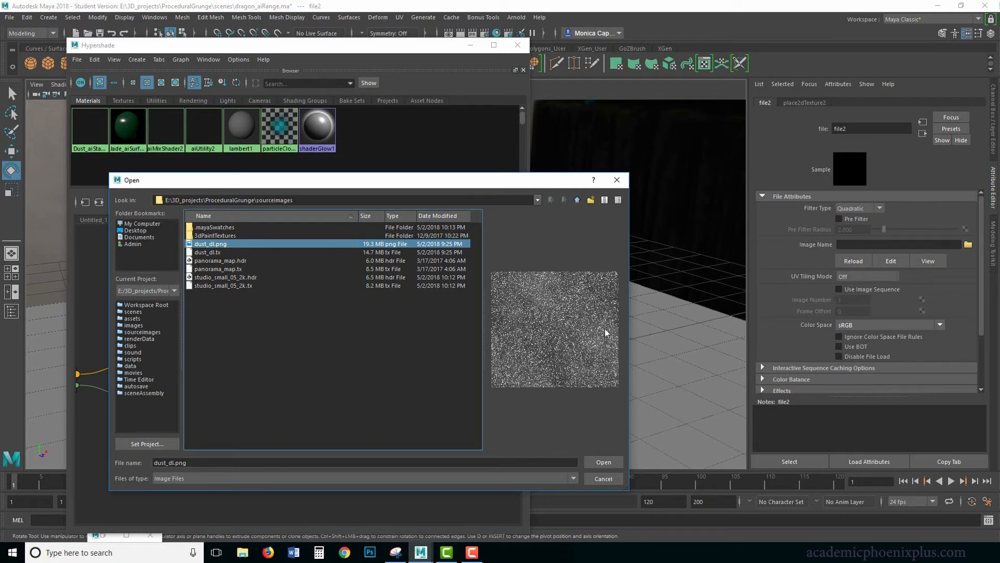
click(604, 461)
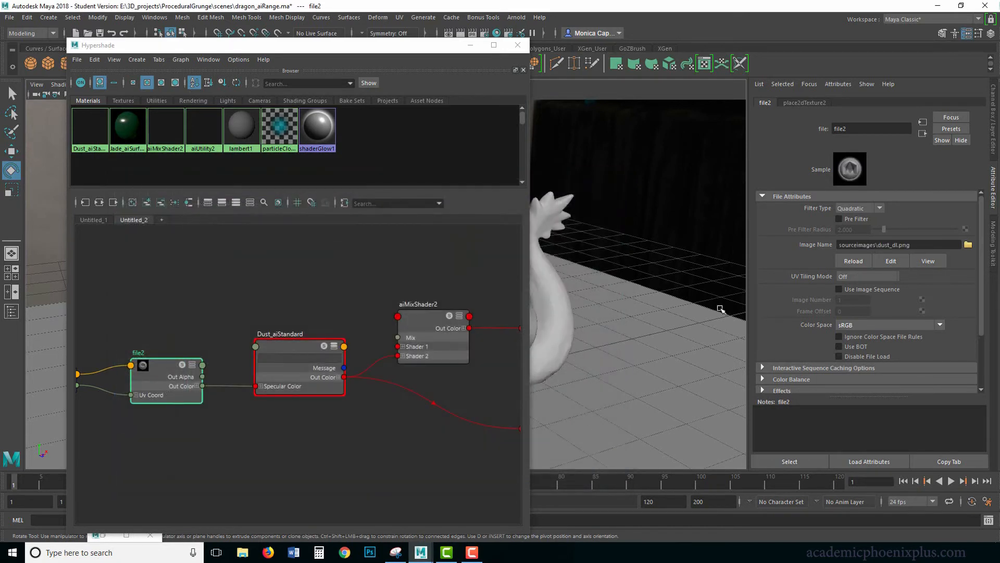
click(922, 134)
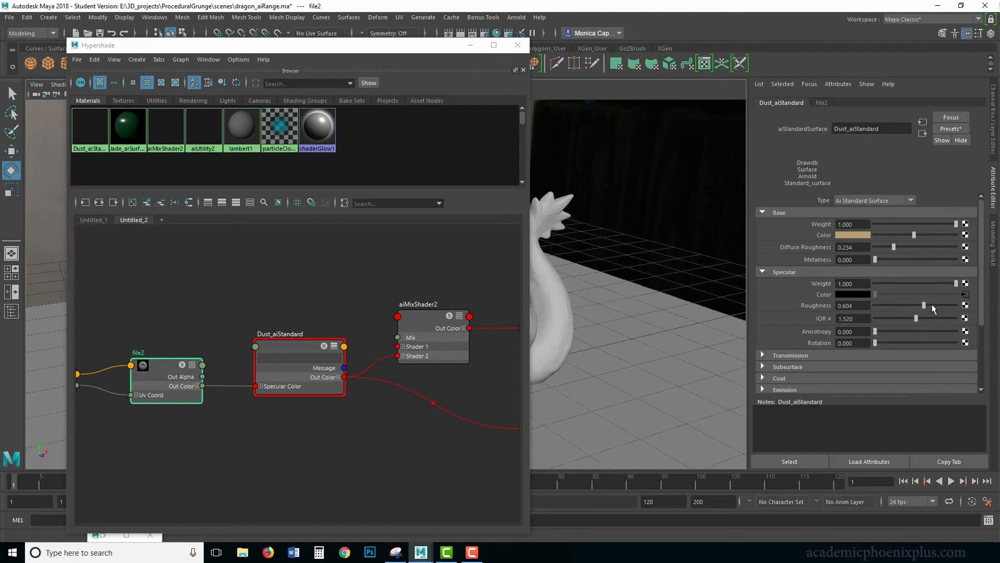
drag(932, 304, 904, 304)
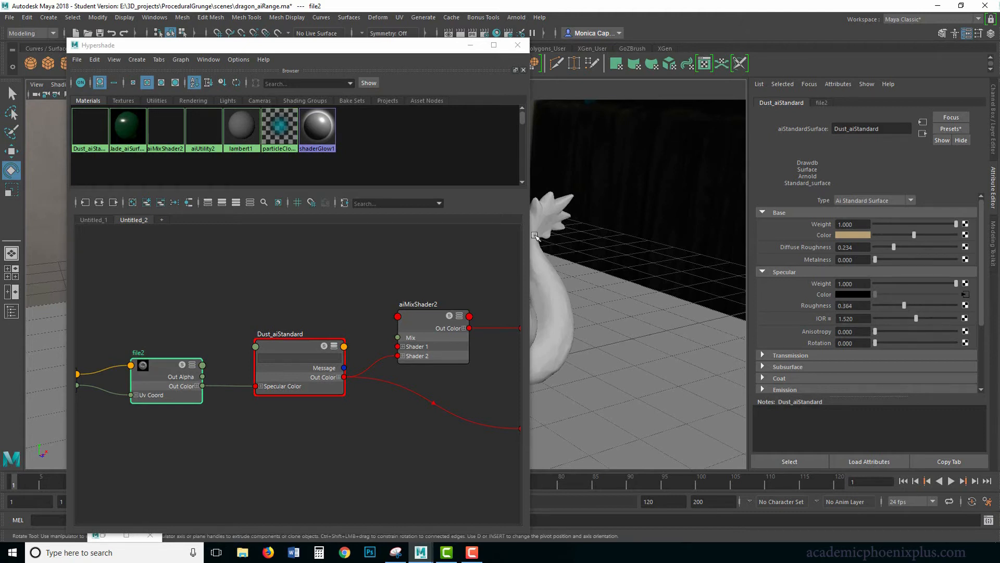
Step: Restore the render window, define a crop region around the dragon's head and neck, and render that region
click(517, 18)
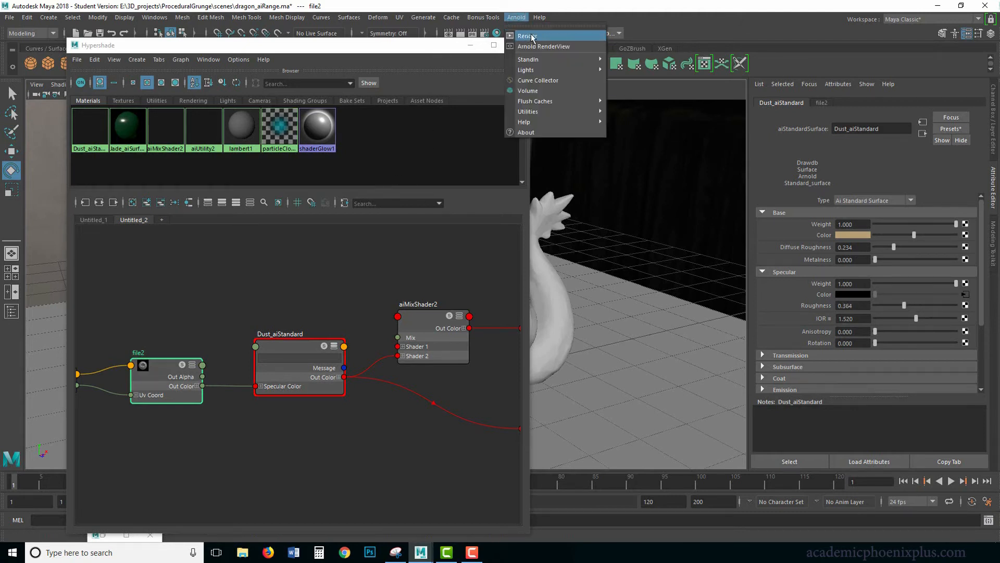
click(532, 37)
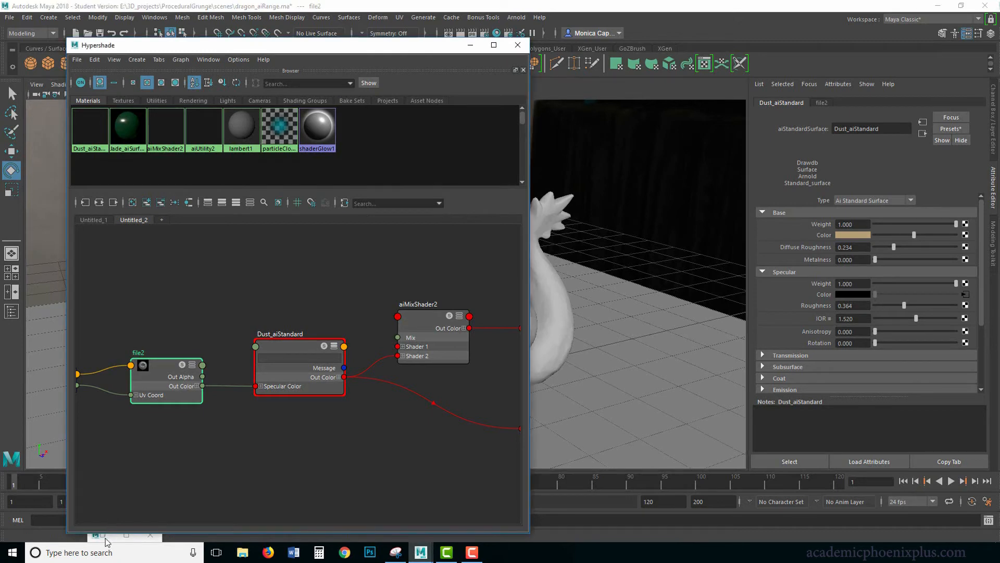
click(102, 536)
drag(408, 99, 595, 99)
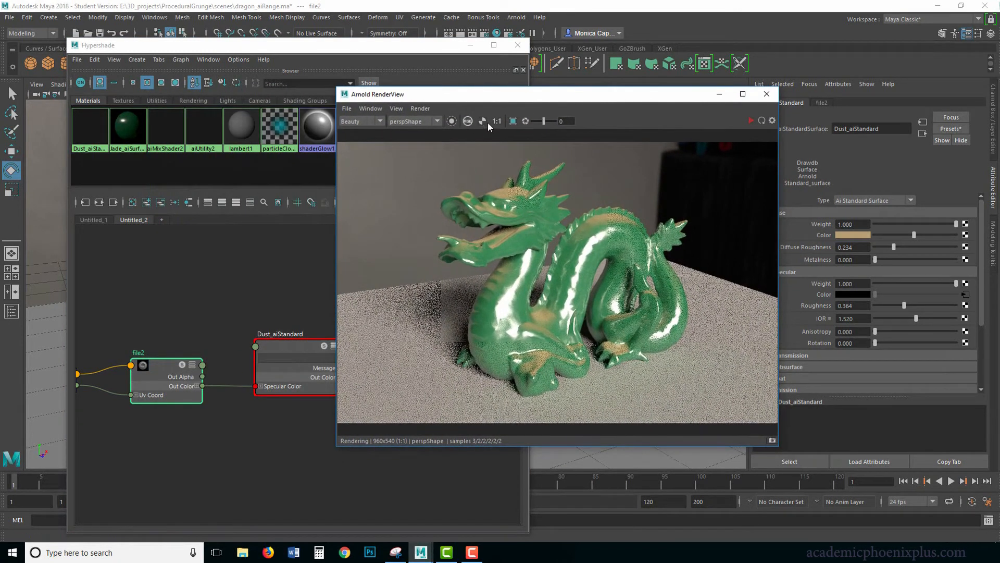
click(513, 121)
drag(436, 160, 582, 279)
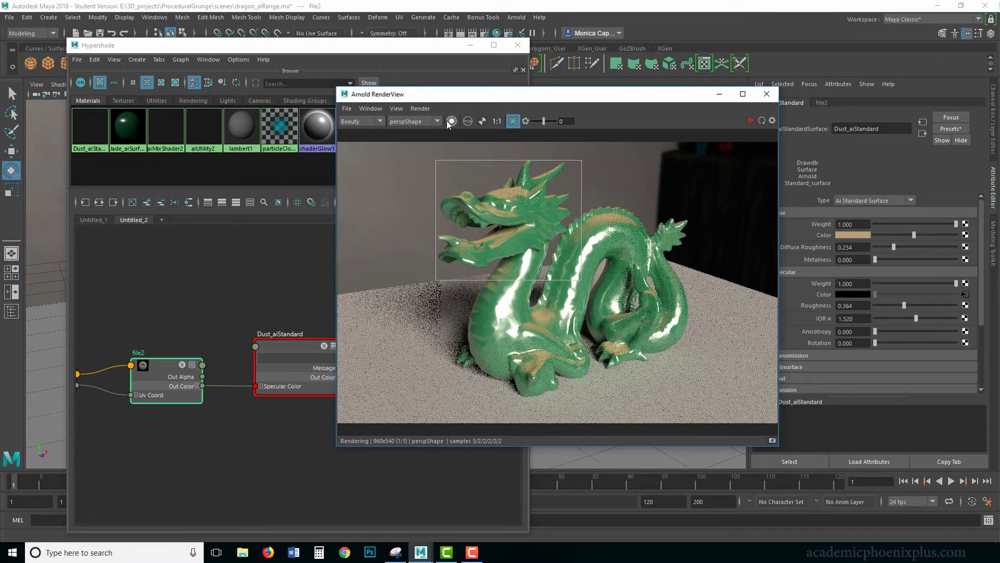
click(751, 121)
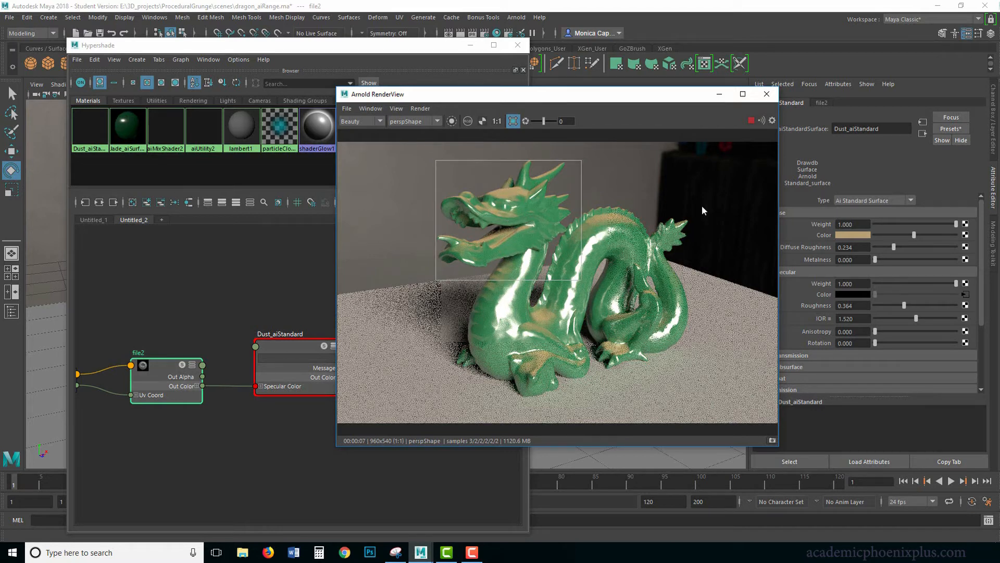
Step: Reduce Dust_aiStandard's Specular Roughness to 0.162, let the region render update, and stop the render
drag(903, 306, 888, 306)
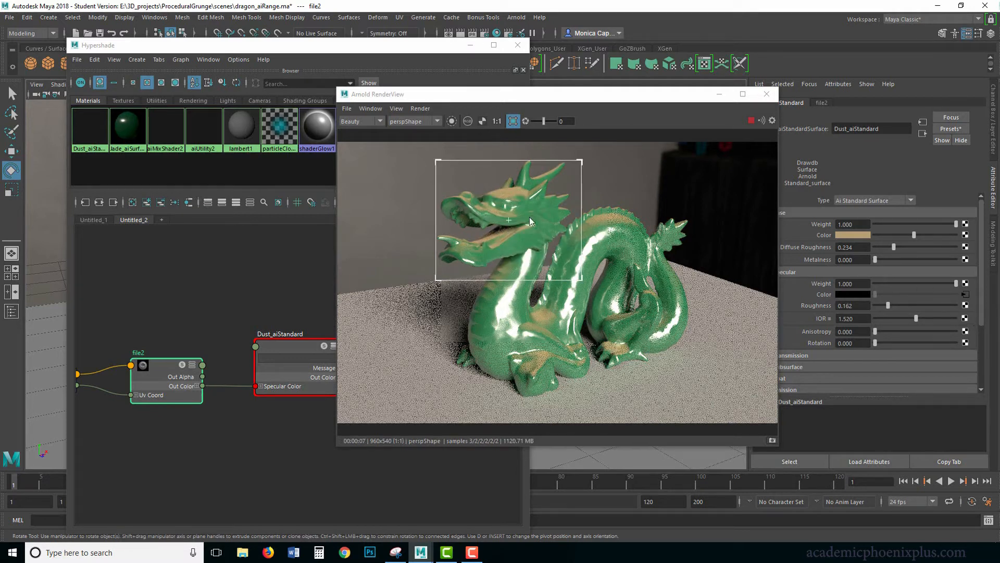
click(753, 121)
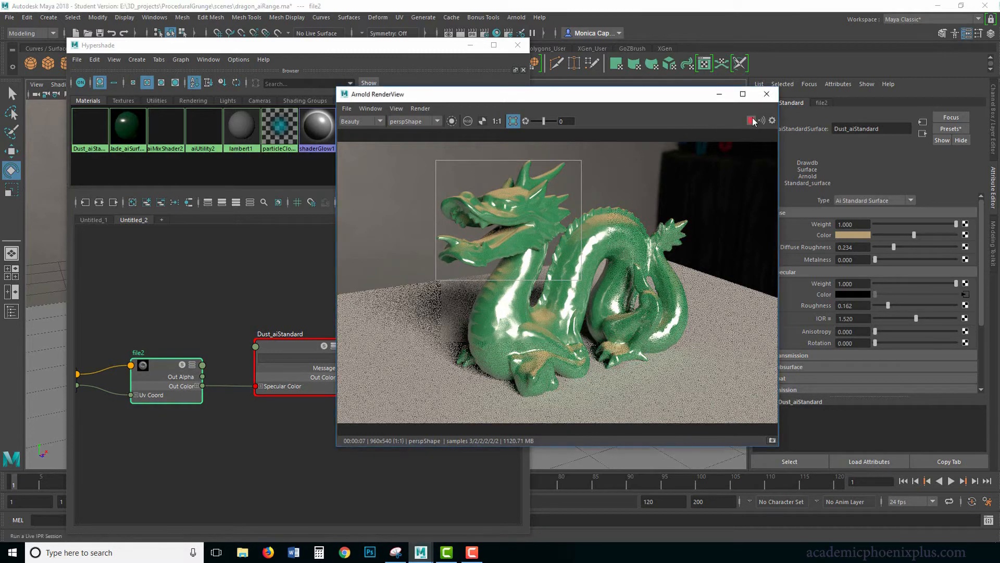
click(719, 95)
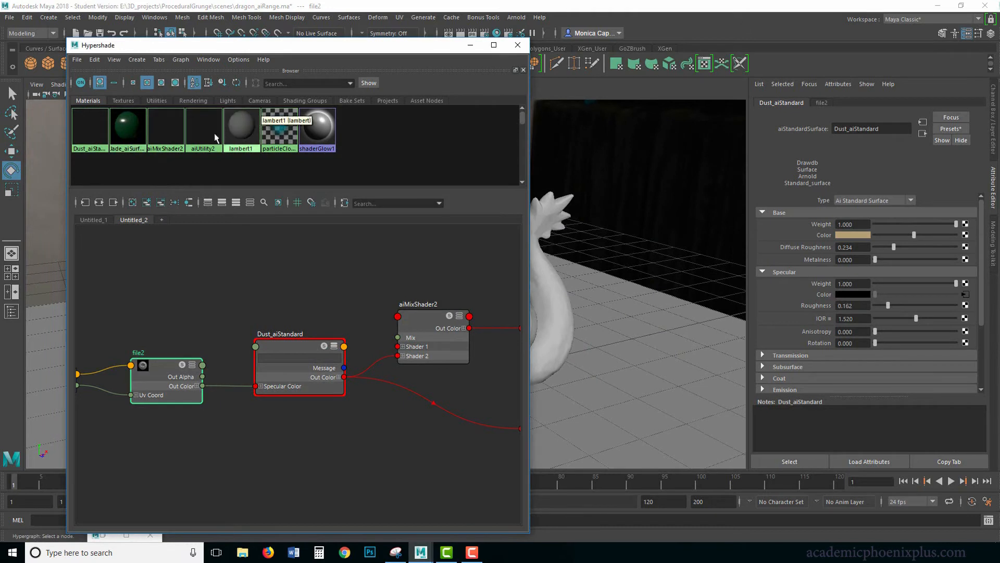
Step: Graph the full aiMixShader2 network and review its dust texture, dust material and aiUtility2 nodes
right_drag(164, 127, 169, 158)
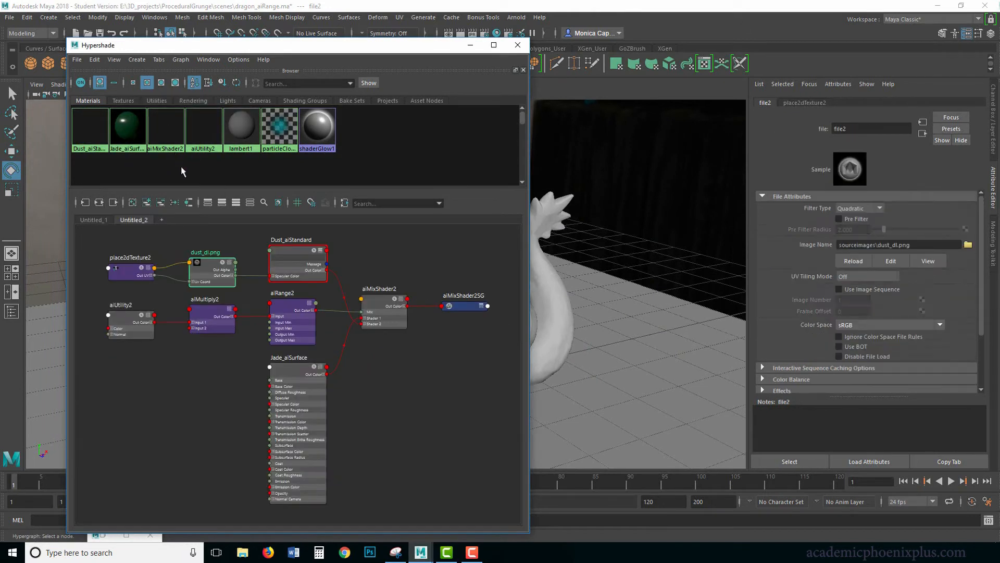
click(379, 259)
click(229, 266)
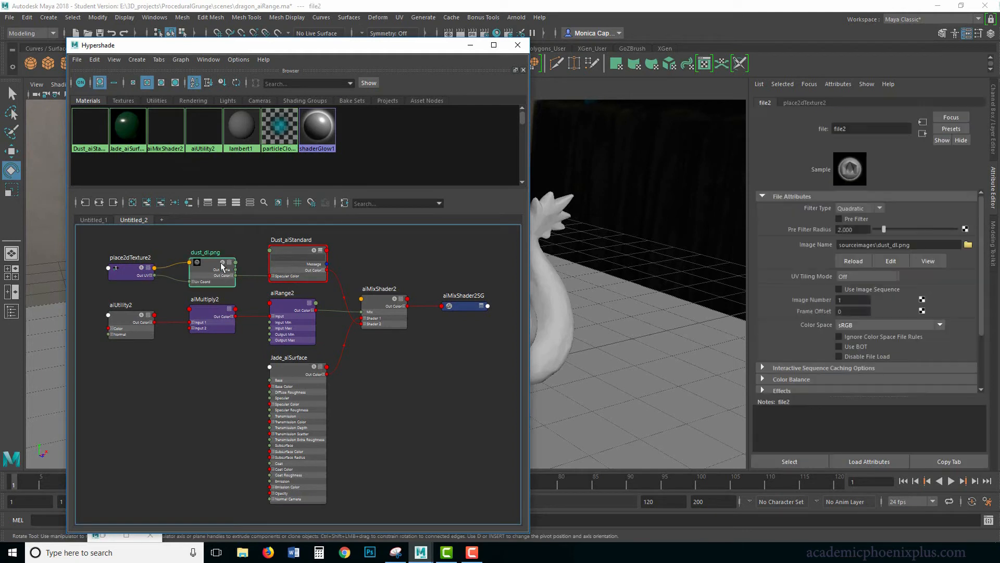
click(297, 249)
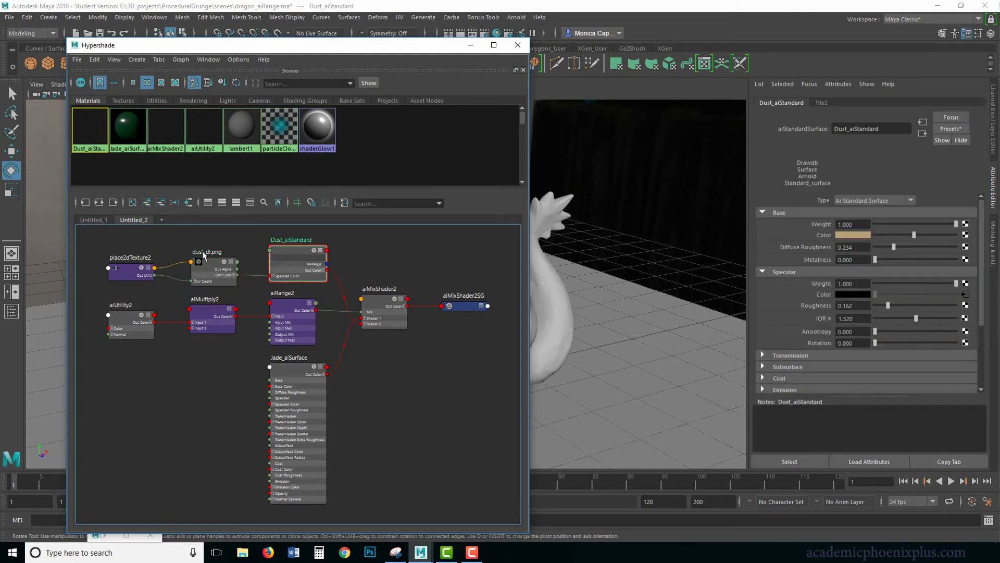
click(131, 329)
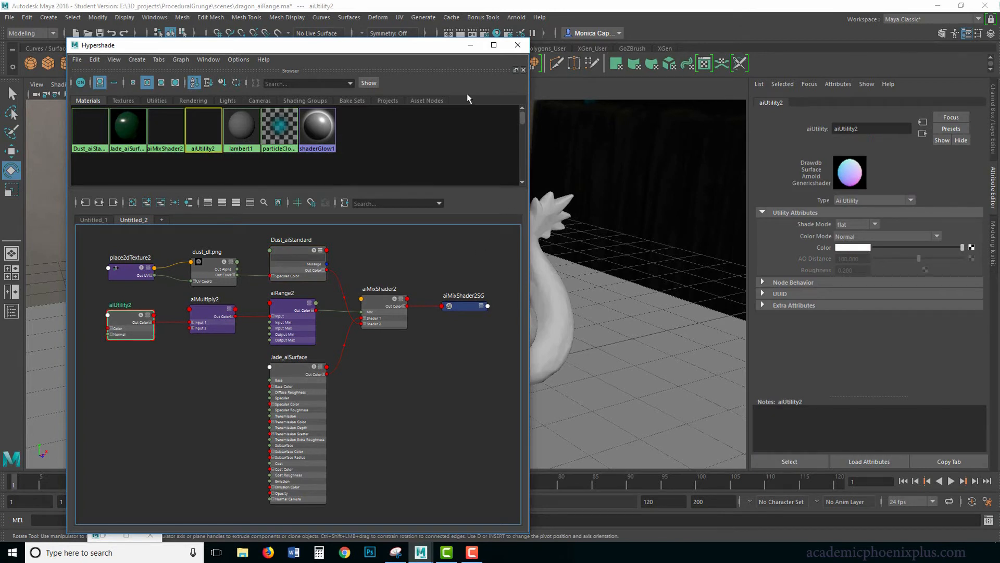
Step: Place the render window beside the Hypershade and render the isolated aiUtility2 shader over the full frame without the crop region
drag(437, 47, 431, 45)
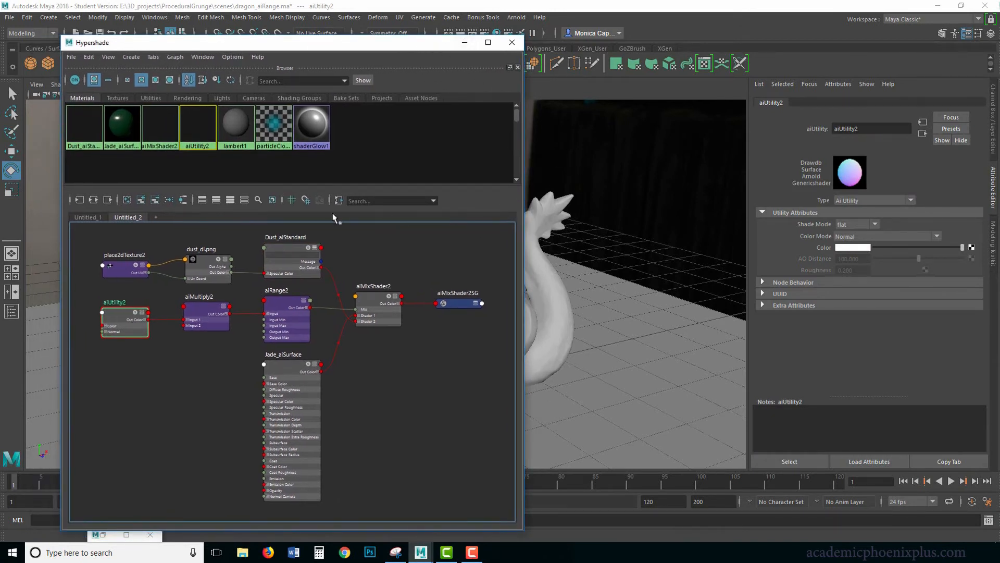
click(103, 535)
drag(554, 101, 658, 94)
click(111, 326)
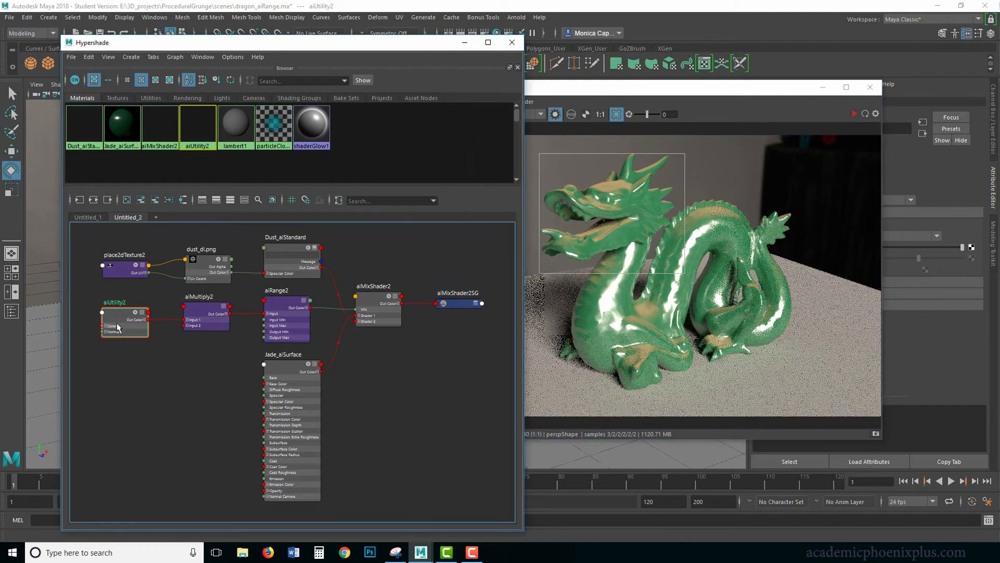
click(779, 94)
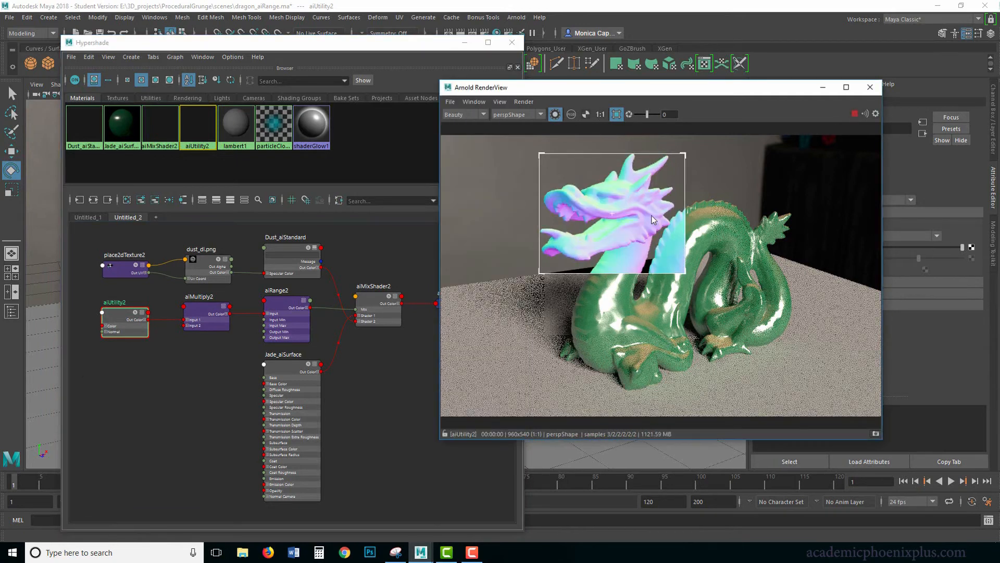
click(617, 114)
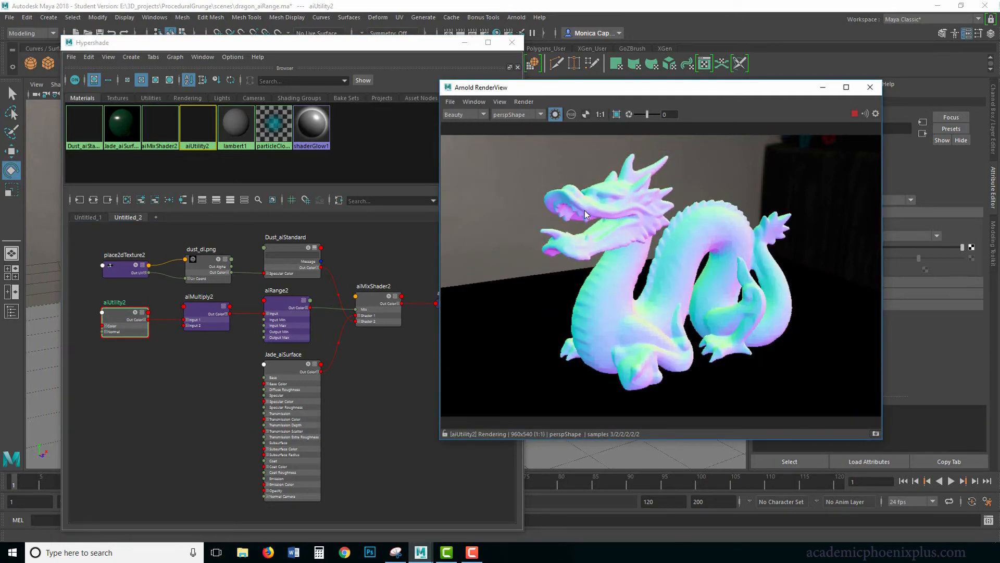
Step: Preview aiMultiply2 in the isolated render and change its Input 2 color to pure blue (RGB 0, 0, 255)
click(208, 310)
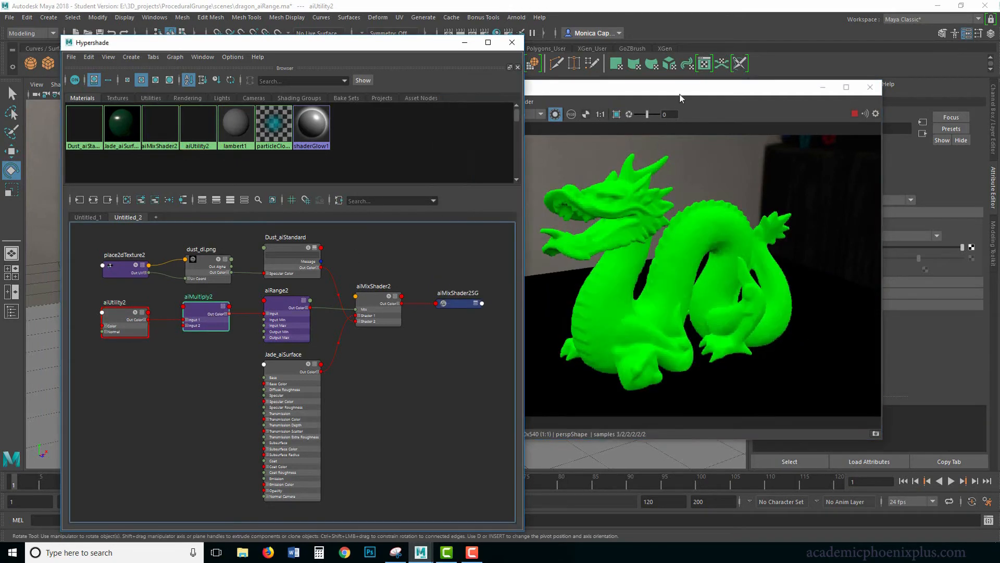
drag(680, 94, 614, 90)
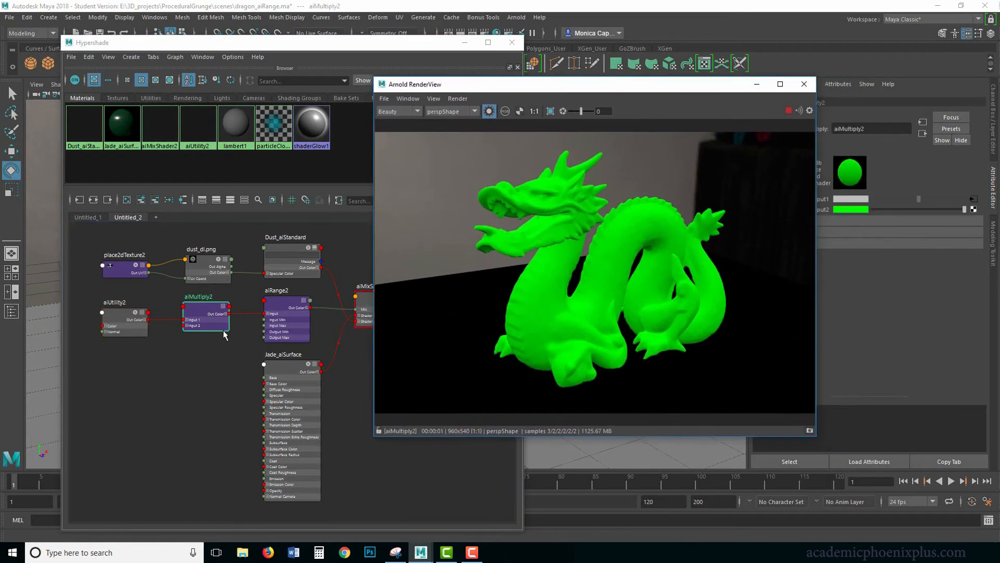
click(857, 211)
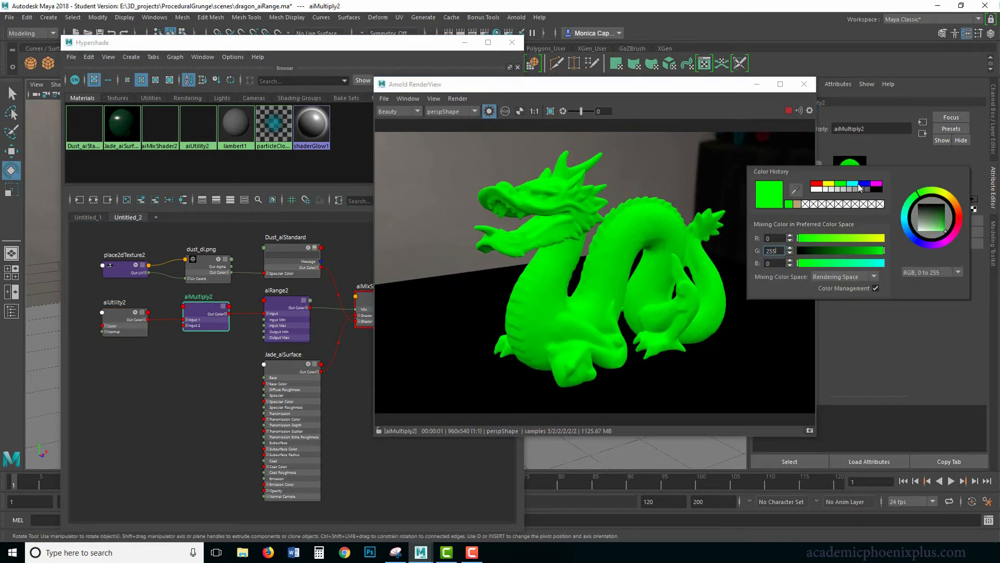
click(863, 184)
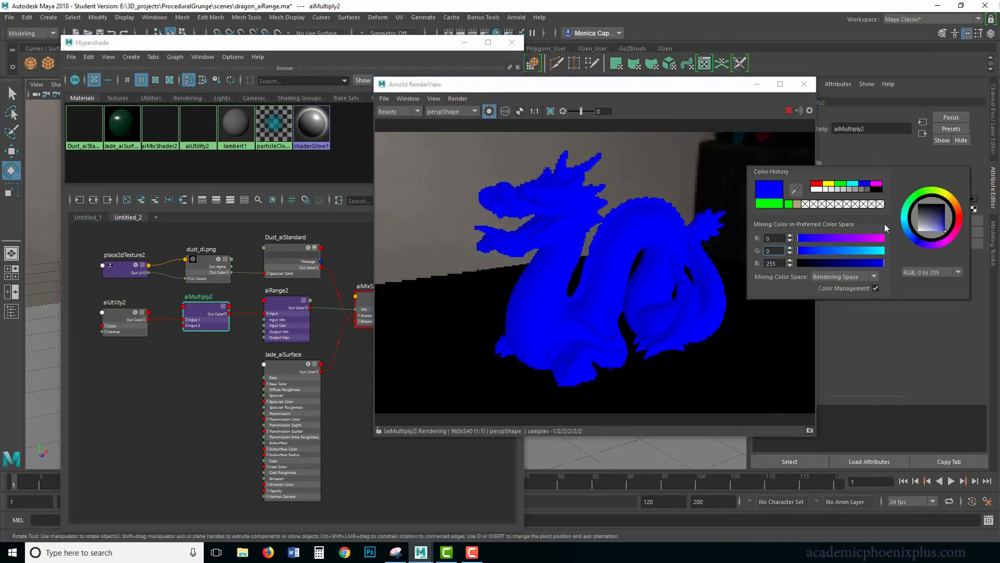
Step: Close the aiMultiply2 color picker and compare the isolated previews of aiUtility2, aiRange2 and aiMixShader2
click(764, 238)
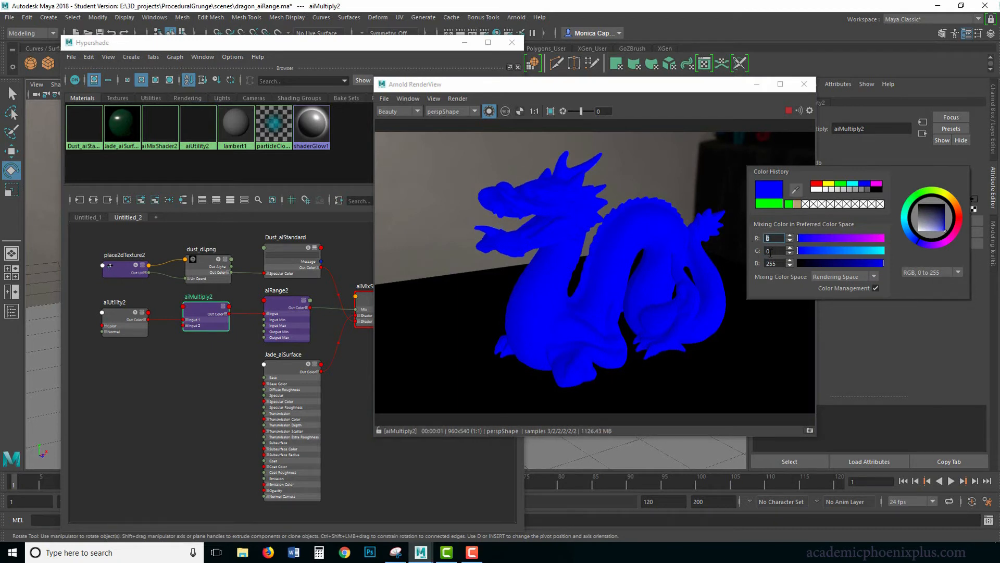
key(Tab)
key(Tab)
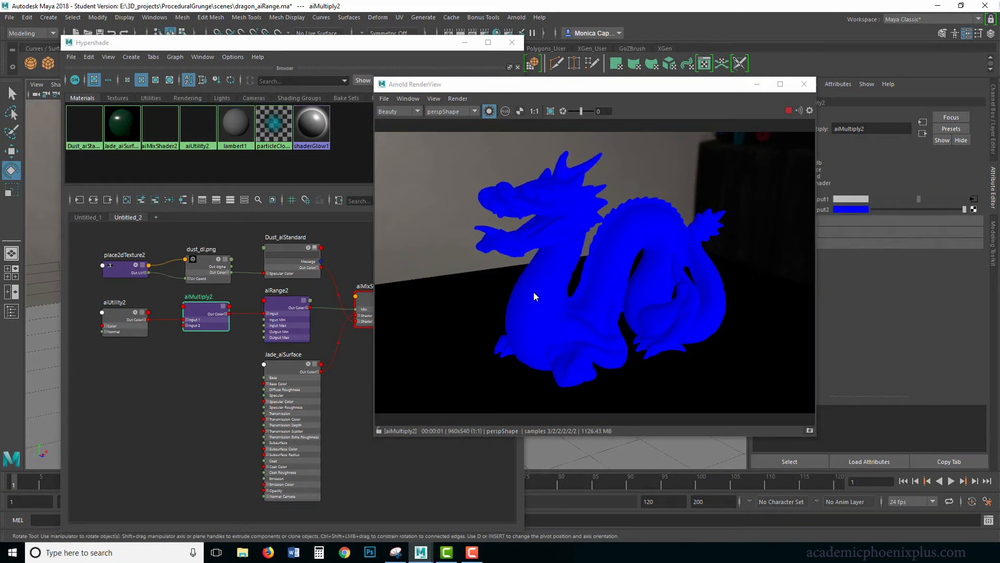
click(128, 326)
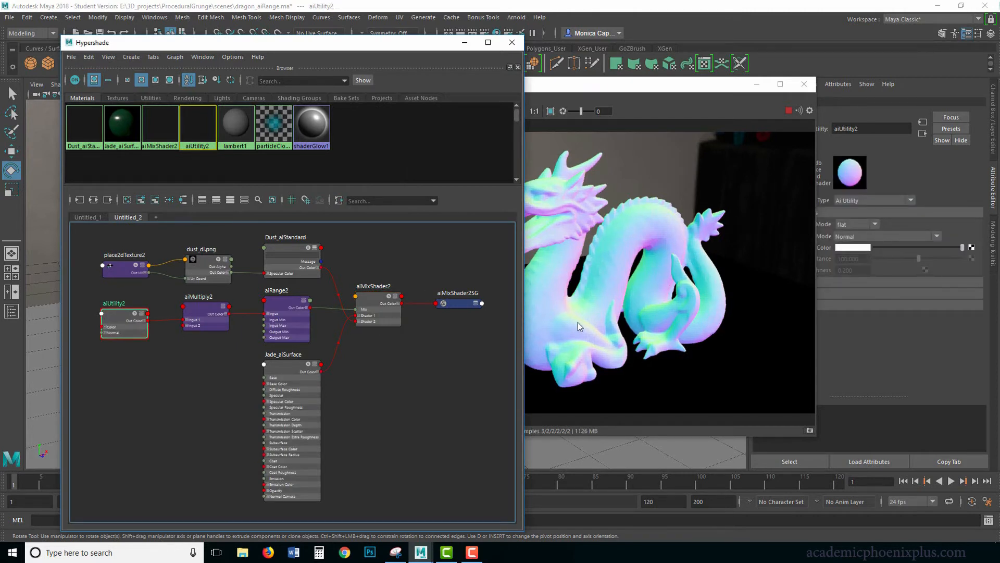
click(183, 357)
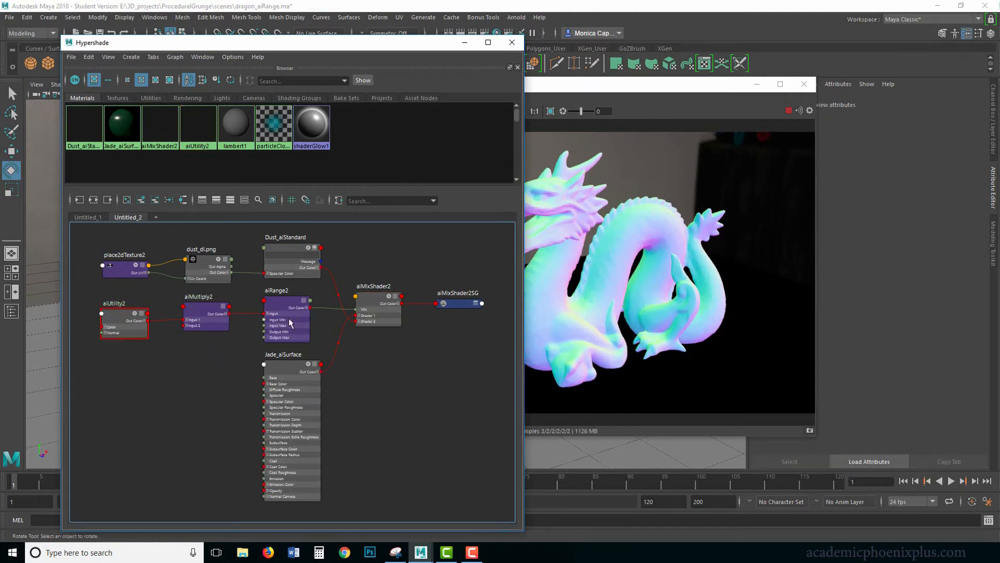
click(285, 316)
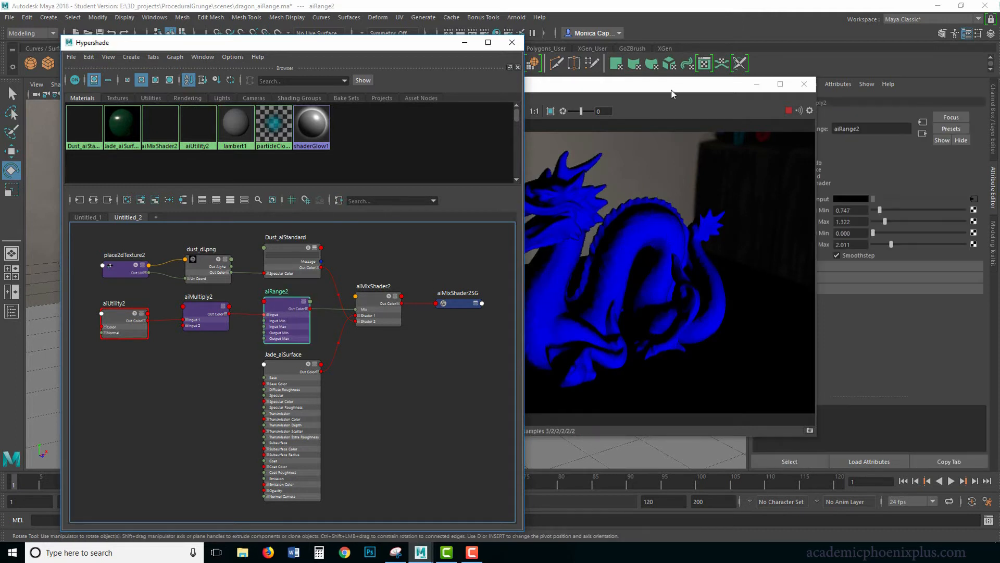
click(558, 242)
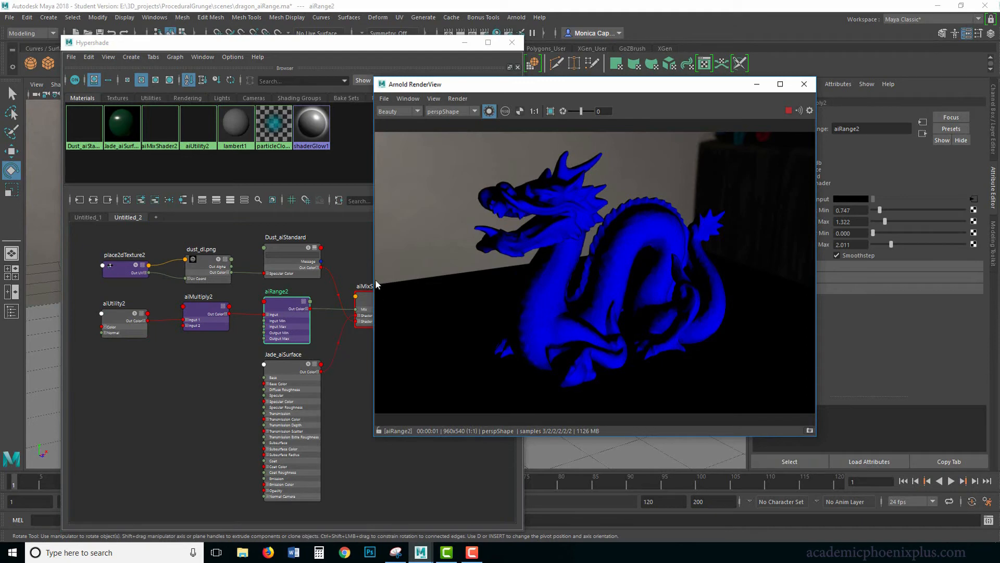
click(365, 299)
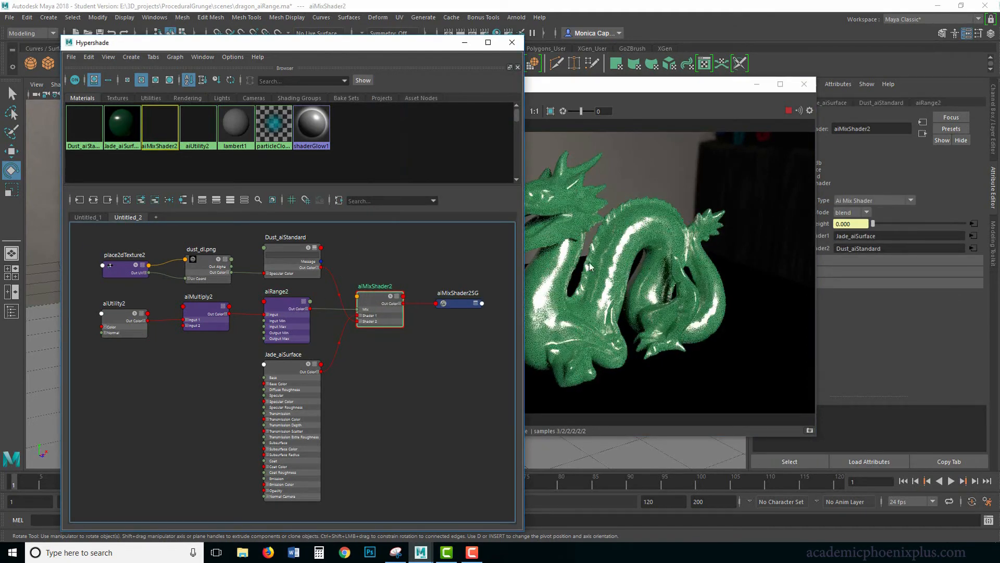
Step: Expand aiRange2's Out Color channels and connect Out Color B to aiMixShader2's Mix input
click(307, 308)
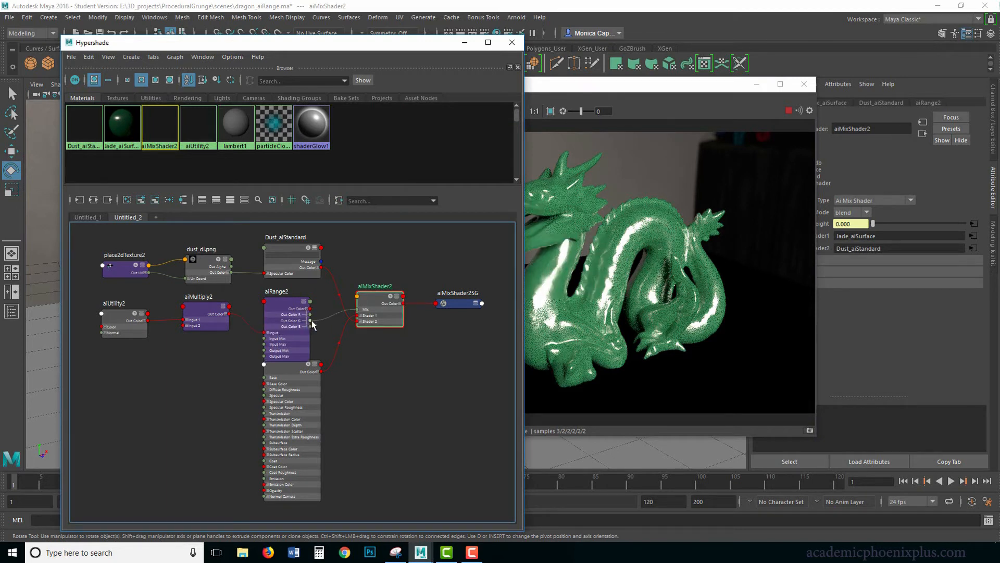
drag(312, 319, 311, 320)
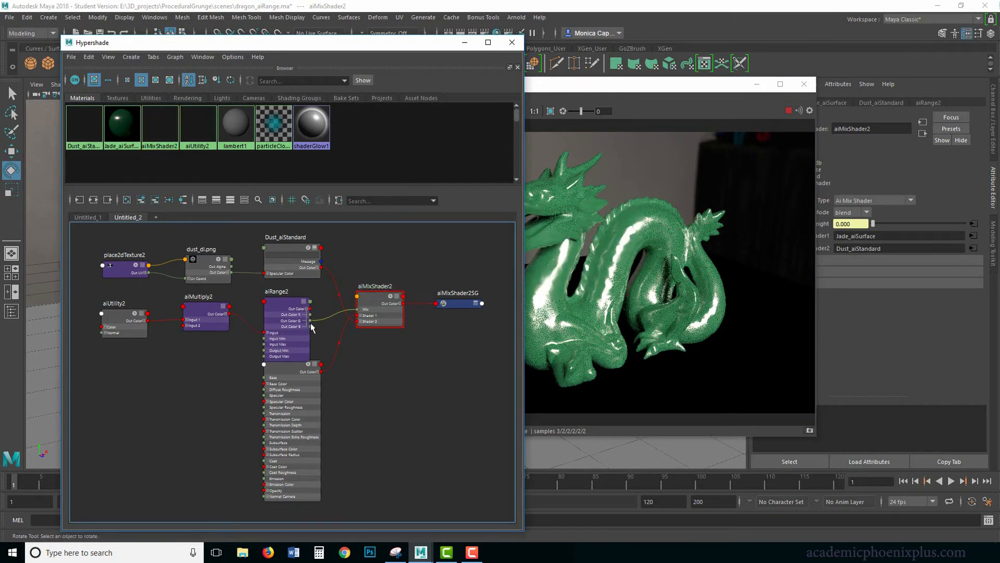
click(310, 326)
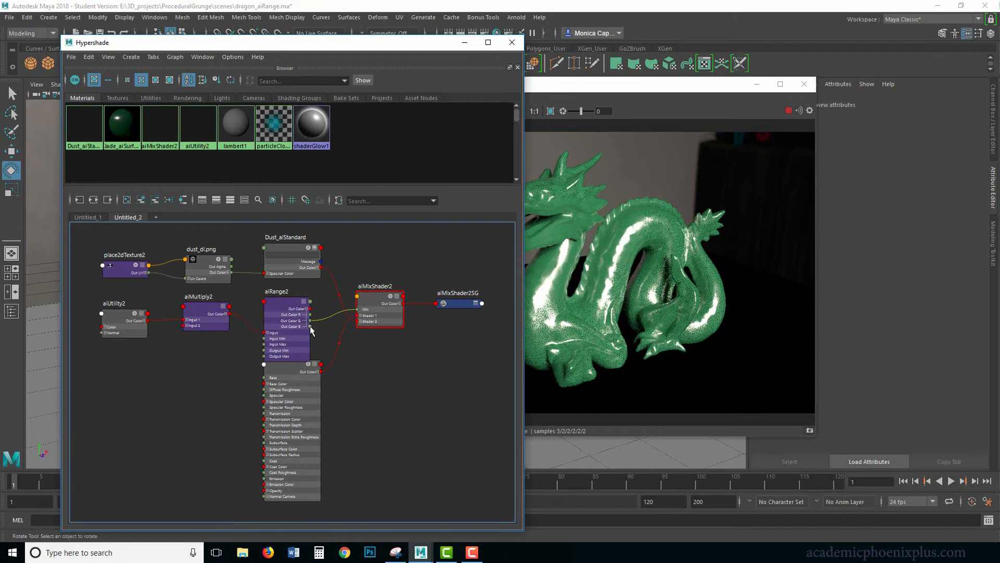
click(358, 318)
click(707, 100)
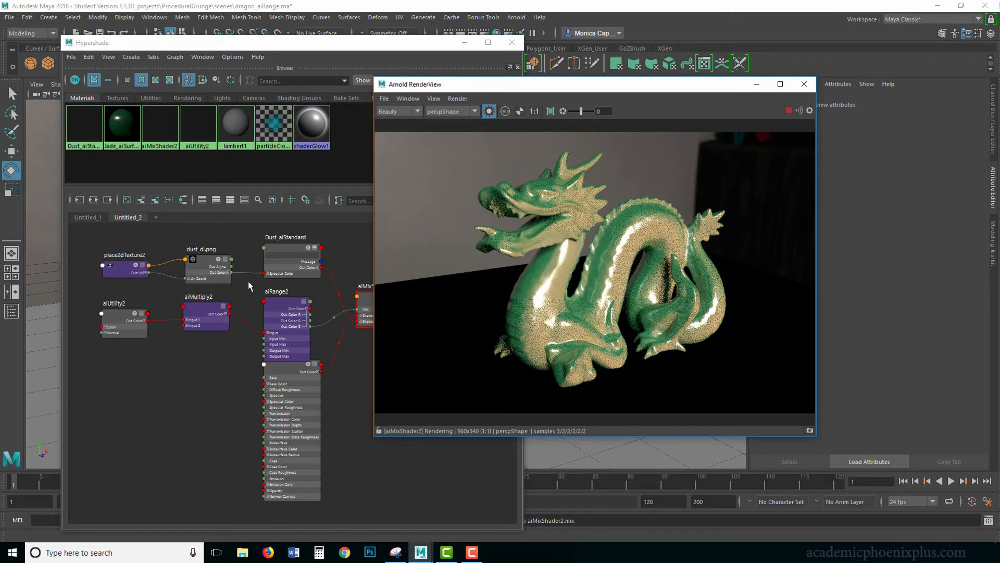
Step: Stop the render and change aiMultiply2's Input 2 color to pure red
click(789, 110)
click(130, 314)
drag(151, 321, 147, 318)
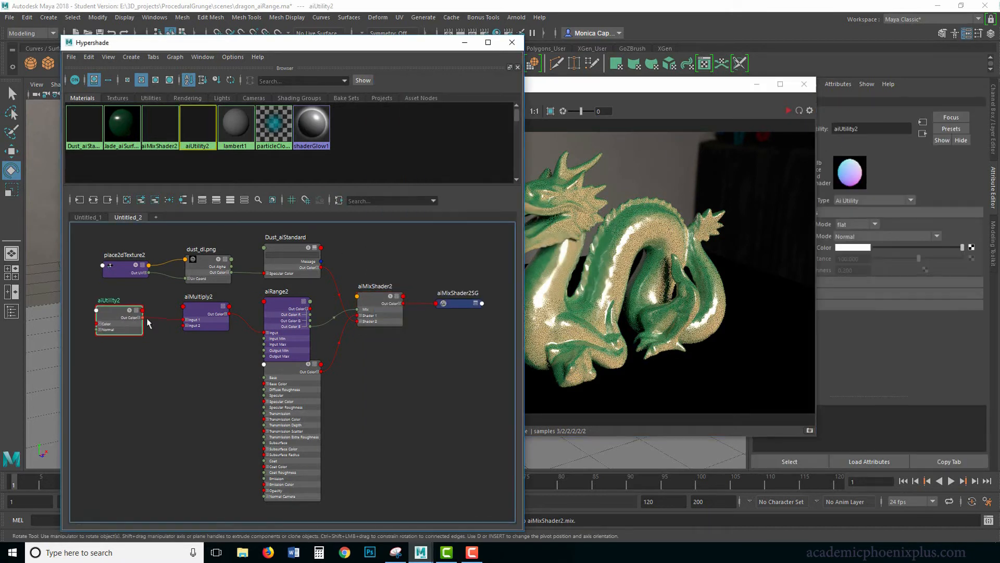
click(591, 114)
click(490, 111)
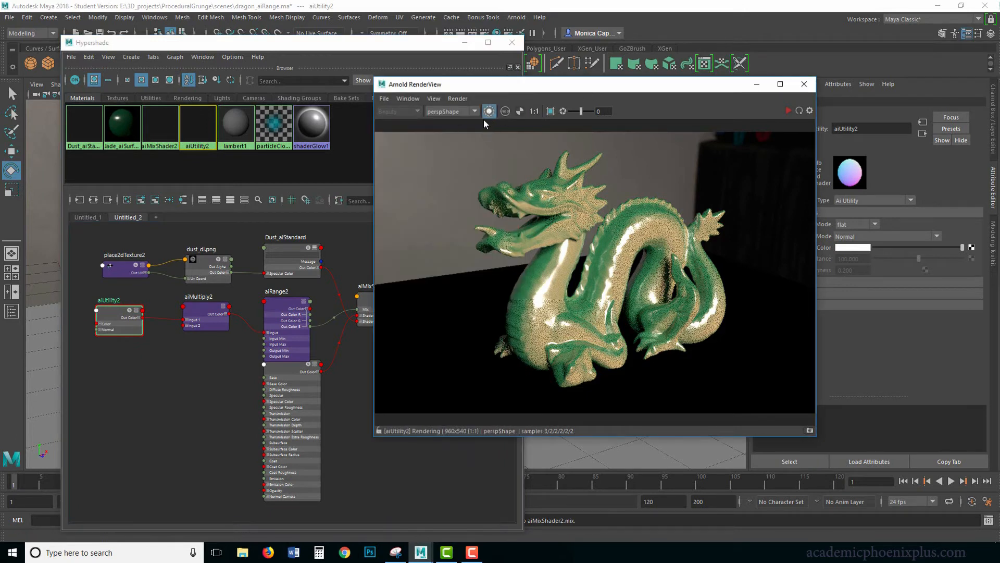
click(207, 310)
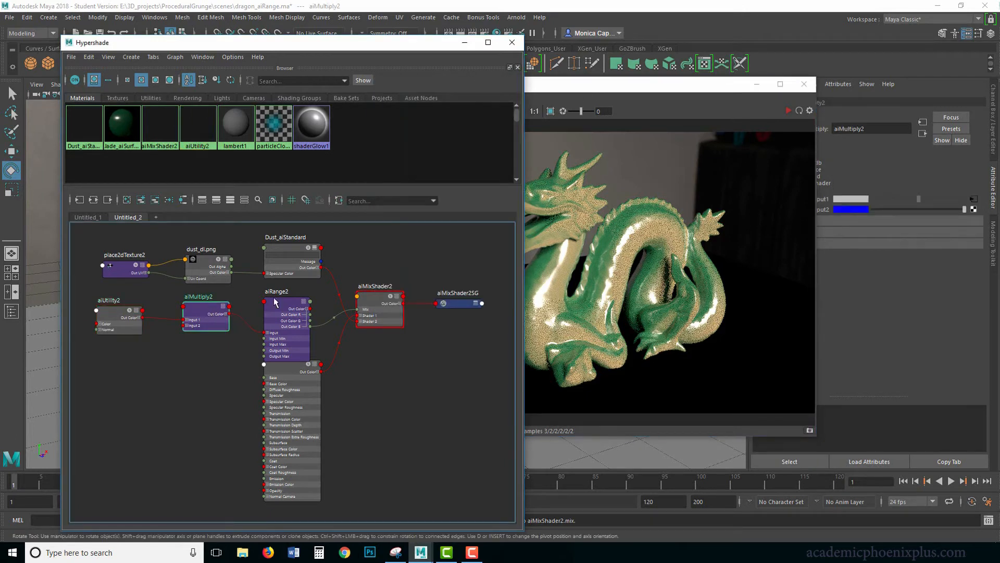
click(846, 207)
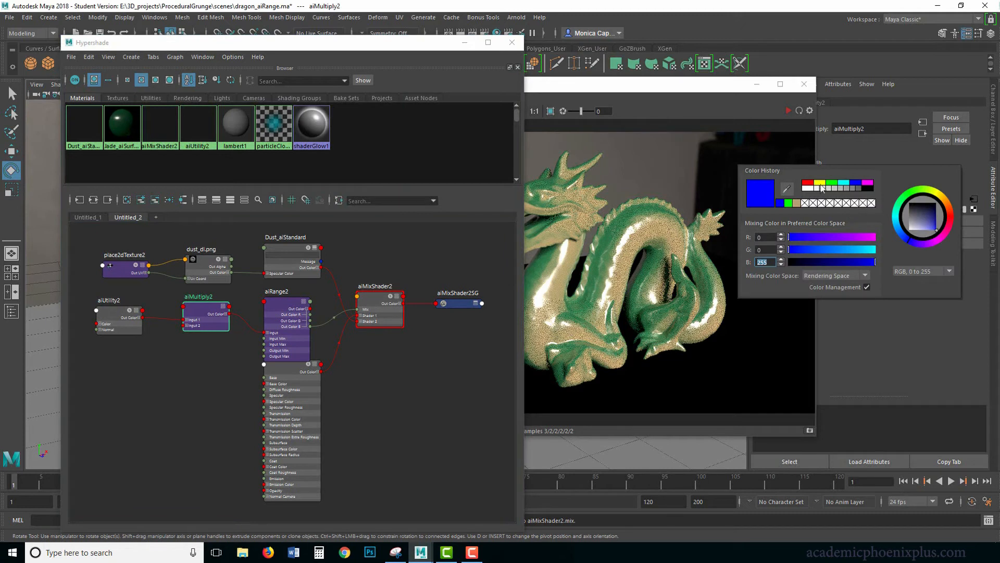
click(808, 184)
Step: Try to connect aiRange2's Out Color R to aiMixShader2's Mix, and rerun the isolated aiMixShader2 render
click(309, 327)
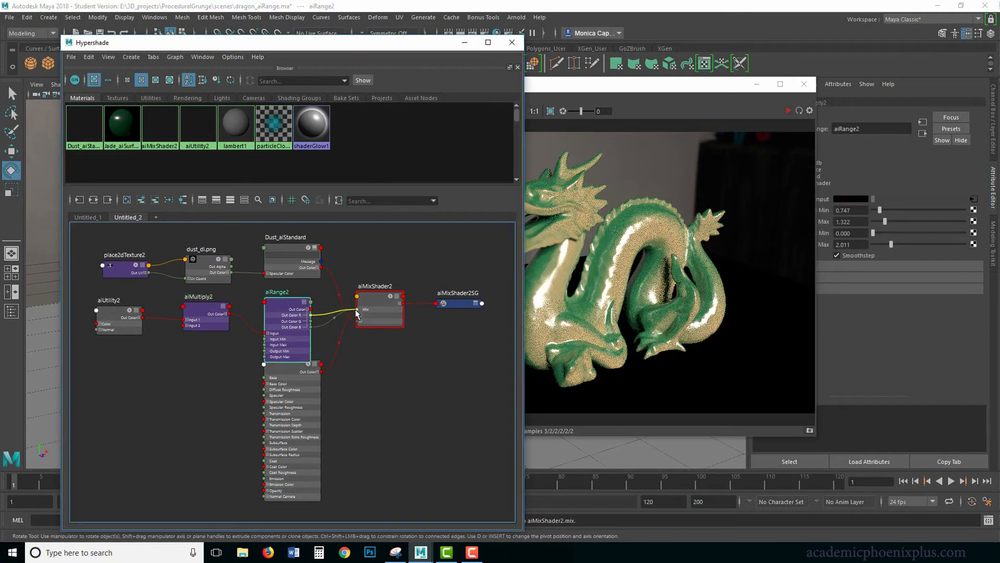
click(386, 313)
click(708, 238)
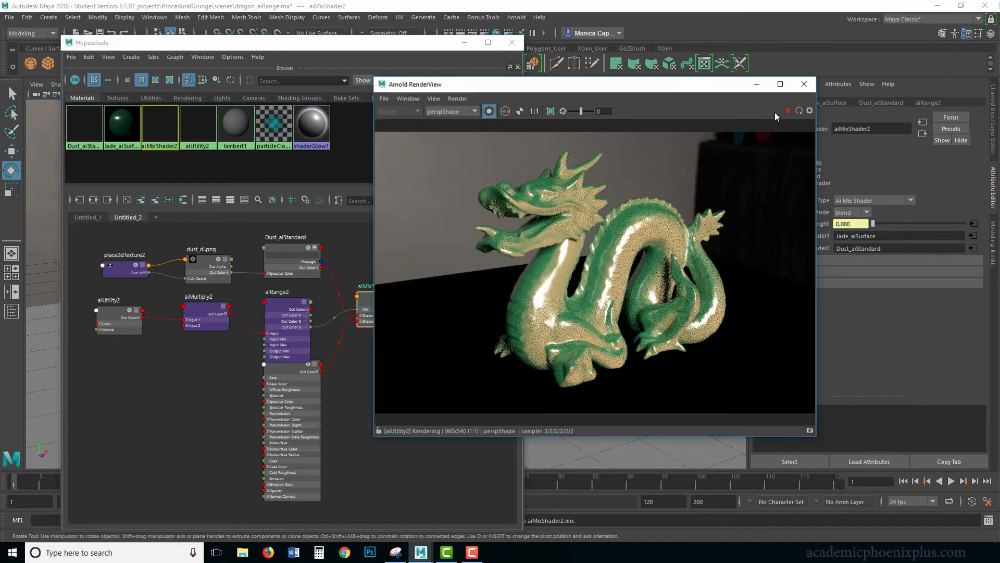
click(799, 111)
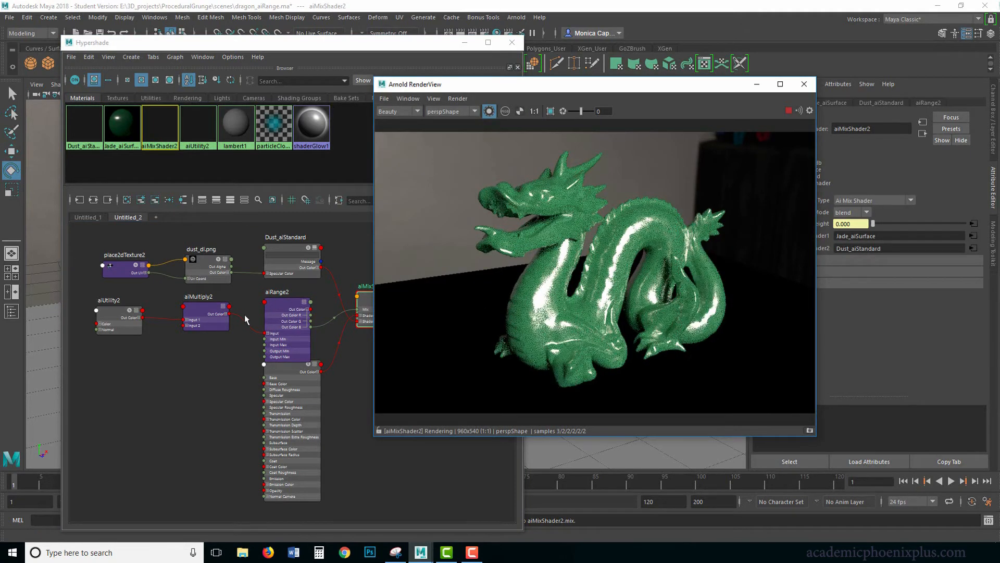
Step: Compare the isolated previews of aiRange2, aiMixShader2 and aiMultiply2 with the red mask color
click(287, 320)
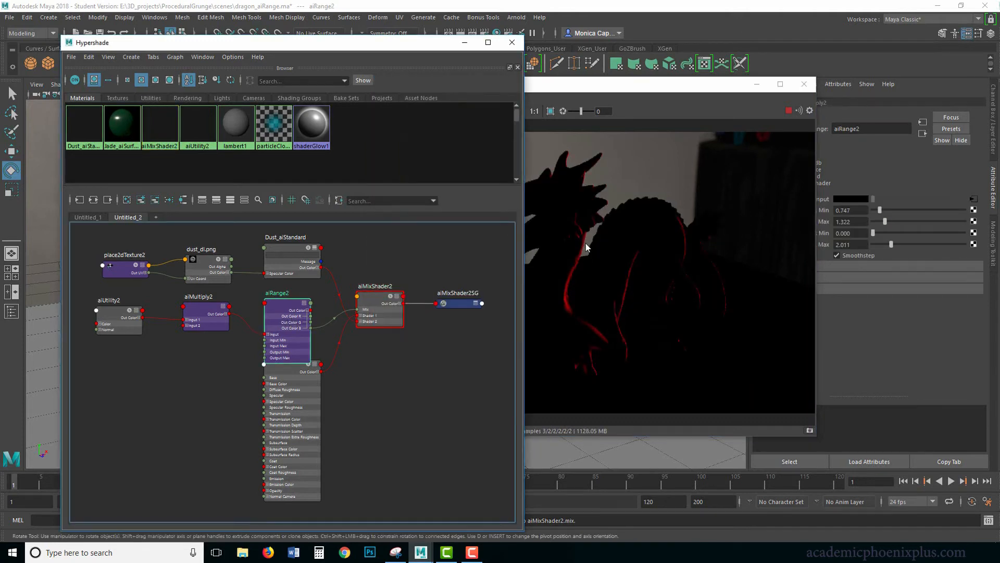
click(389, 312)
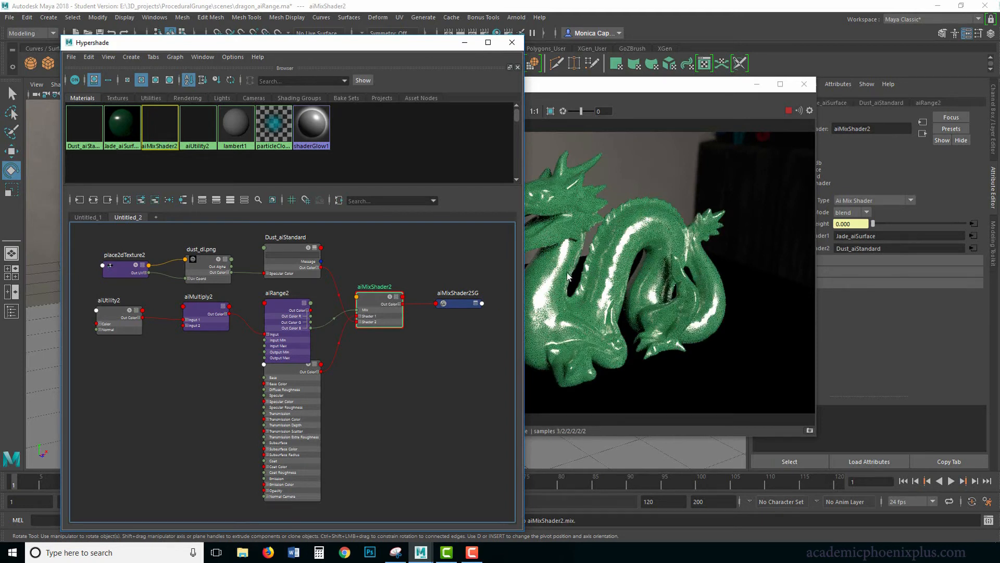
click(273, 320)
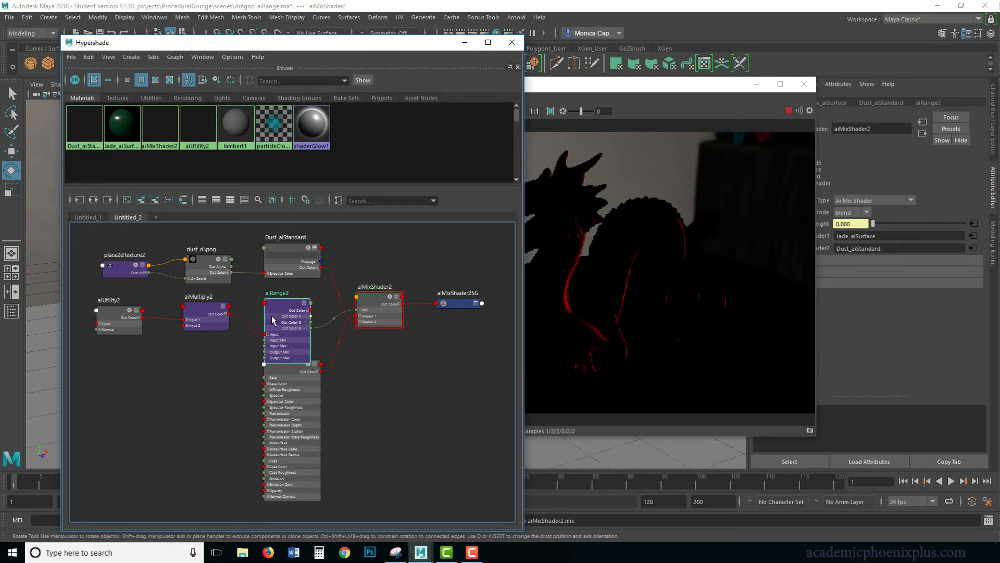
click(221, 320)
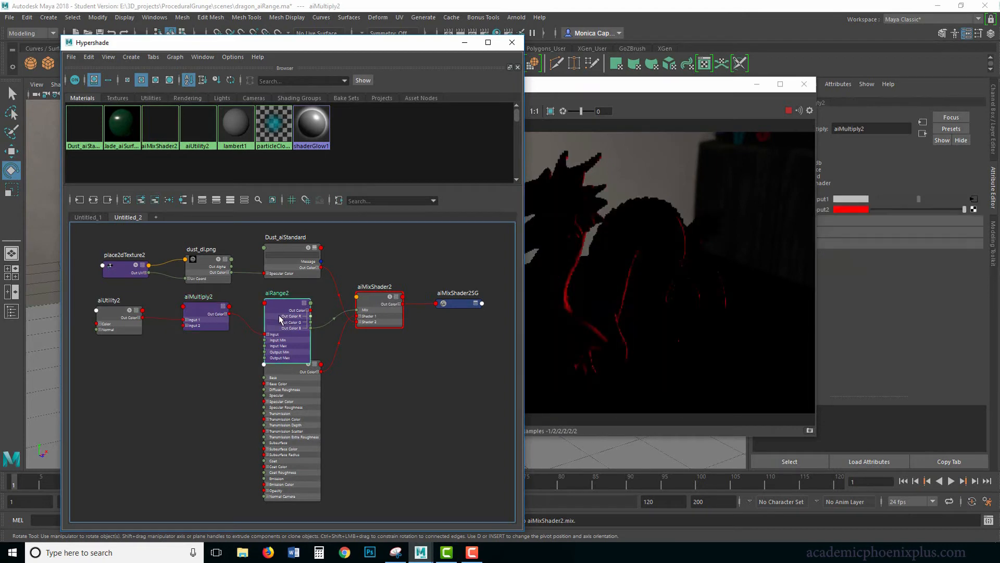
Step: Adjust aiRange2 to Input Min 0.517, Input Max 1.092 and Output Max 2.529, keeping the render window clear of its attributes
drag(716, 87, 627, 82)
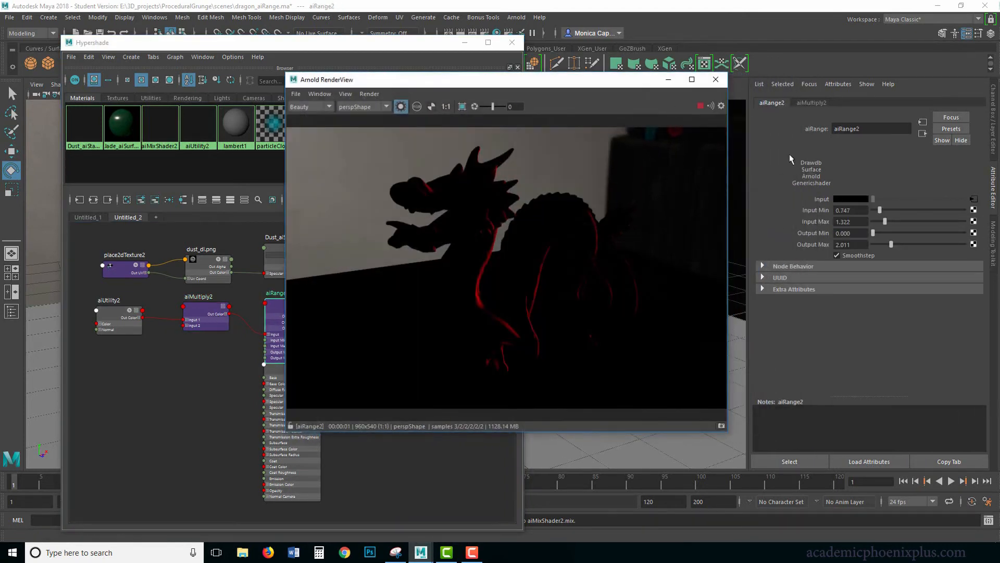
drag(889, 244, 878, 211)
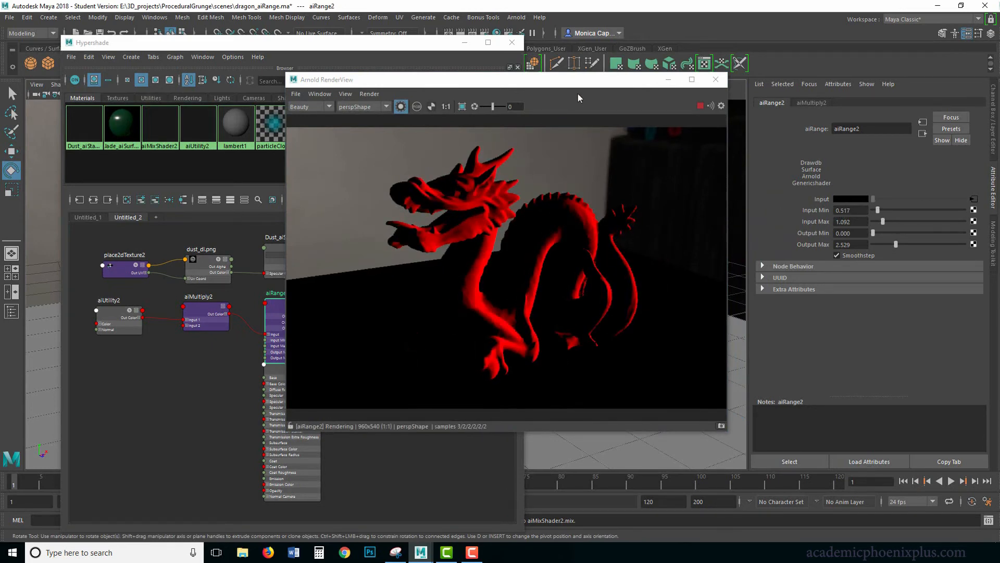
drag(519, 80, 610, 83)
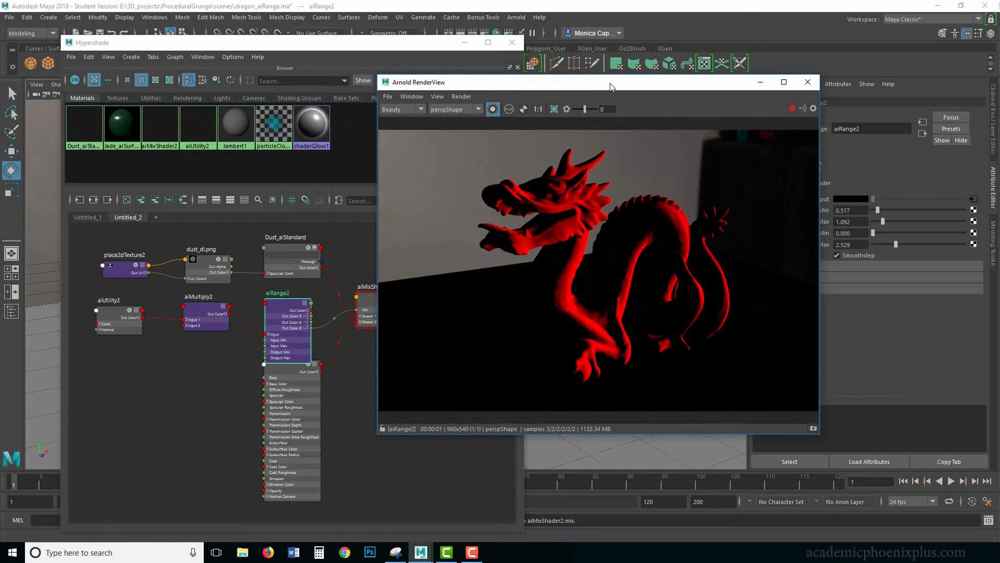
Step: Isolate aiMixShader2 in the render, stop it, update the full scene and restart the IPR
click(413, 49)
click(354, 306)
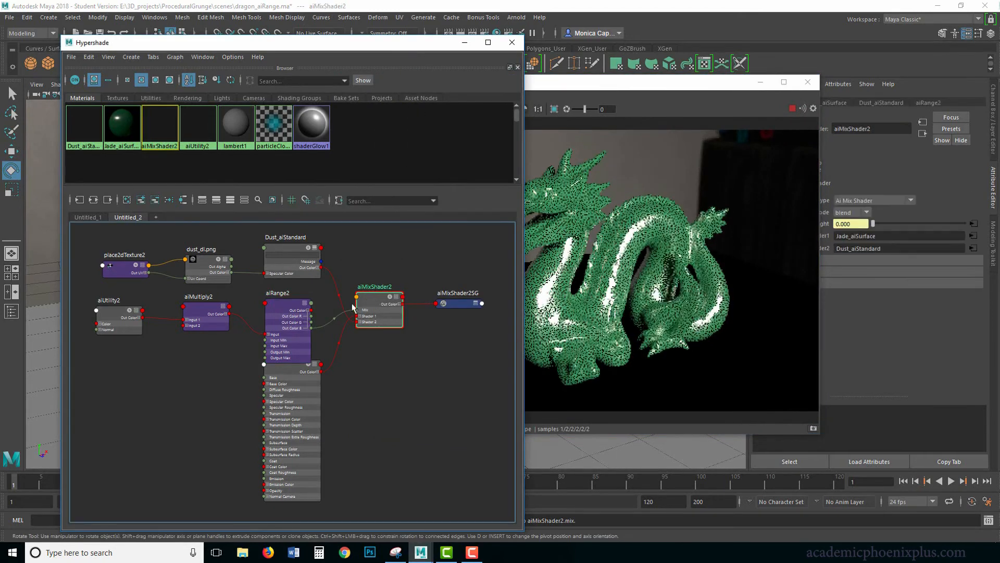
click(793, 109)
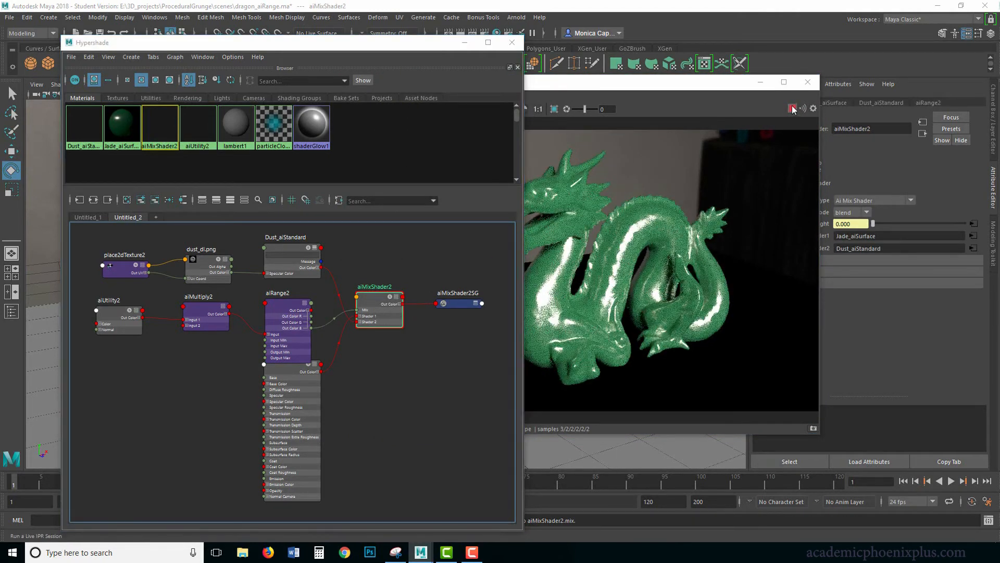
click(462, 97)
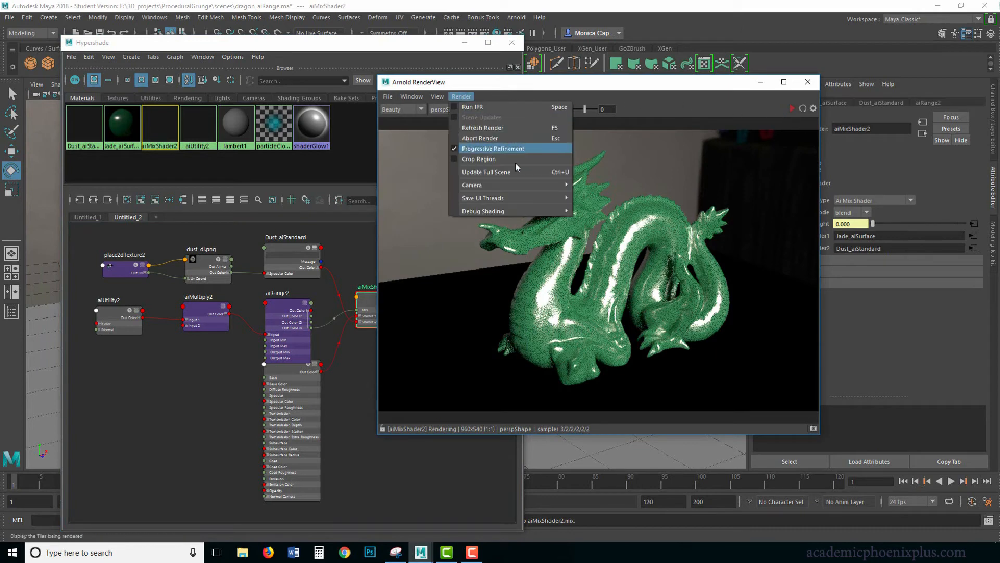
click(520, 170)
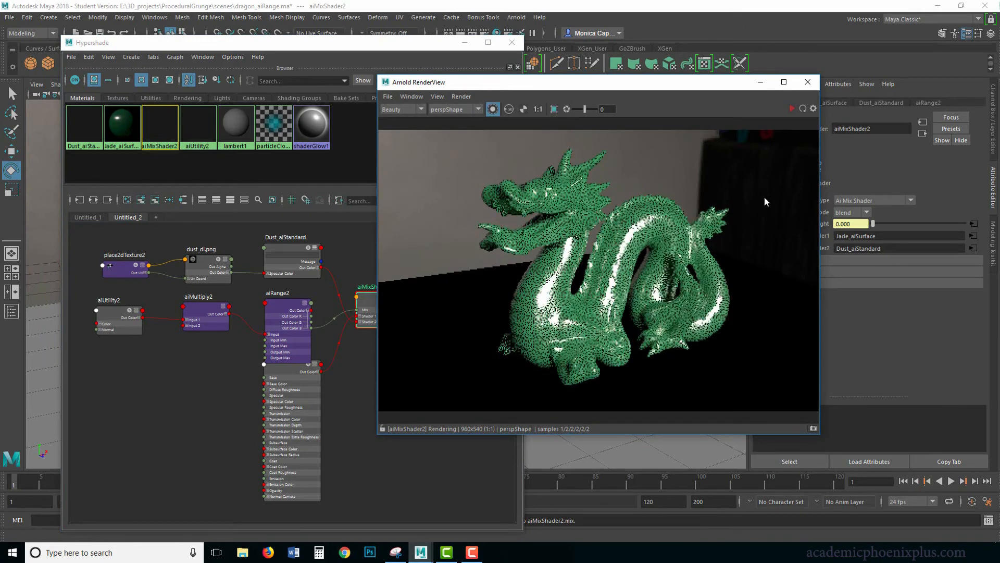
click(791, 109)
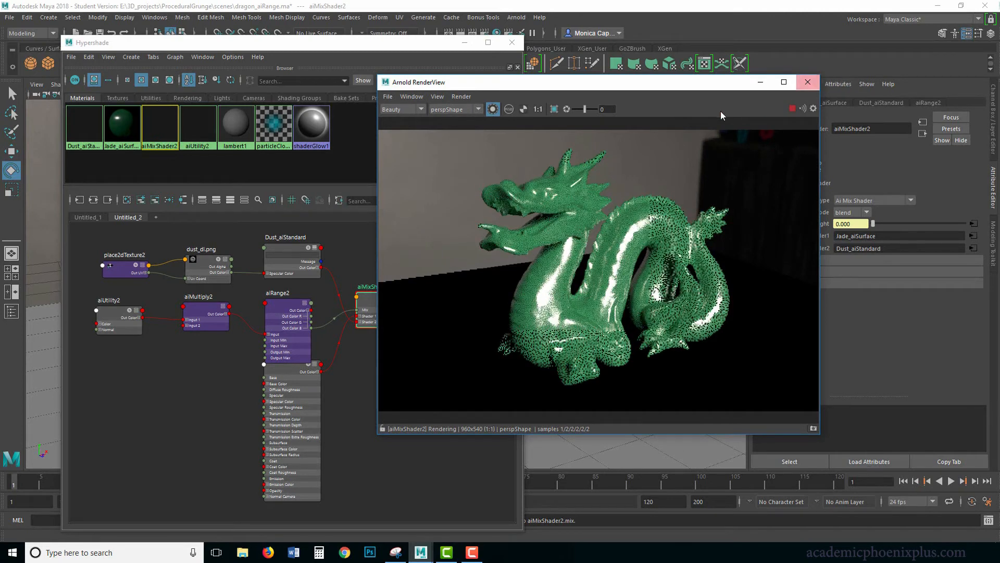
Step: Turn off isolated shading and reopen the Arnold RenderView to render the whole scene
click(492, 109)
click(808, 82)
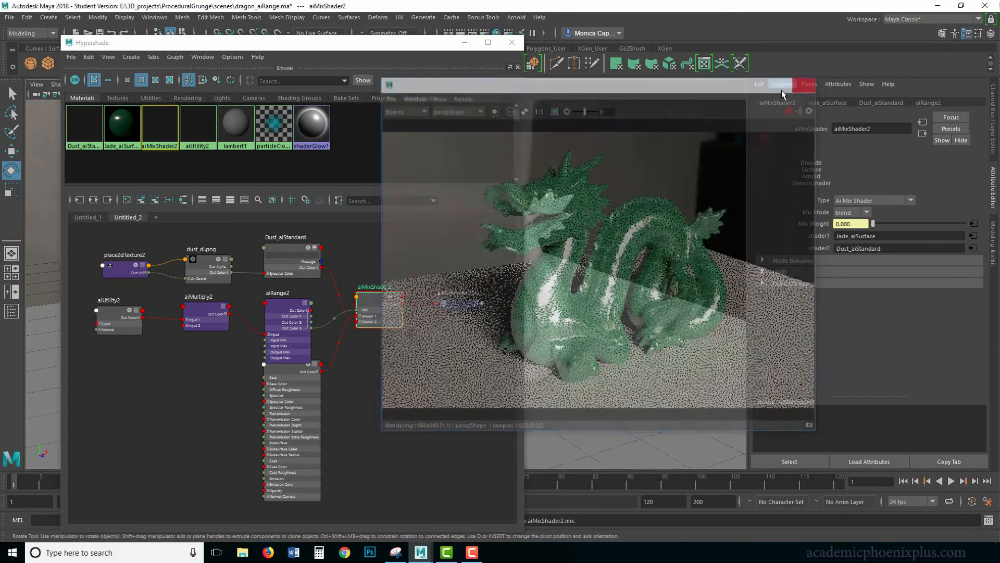
click(517, 17)
click(527, 32)
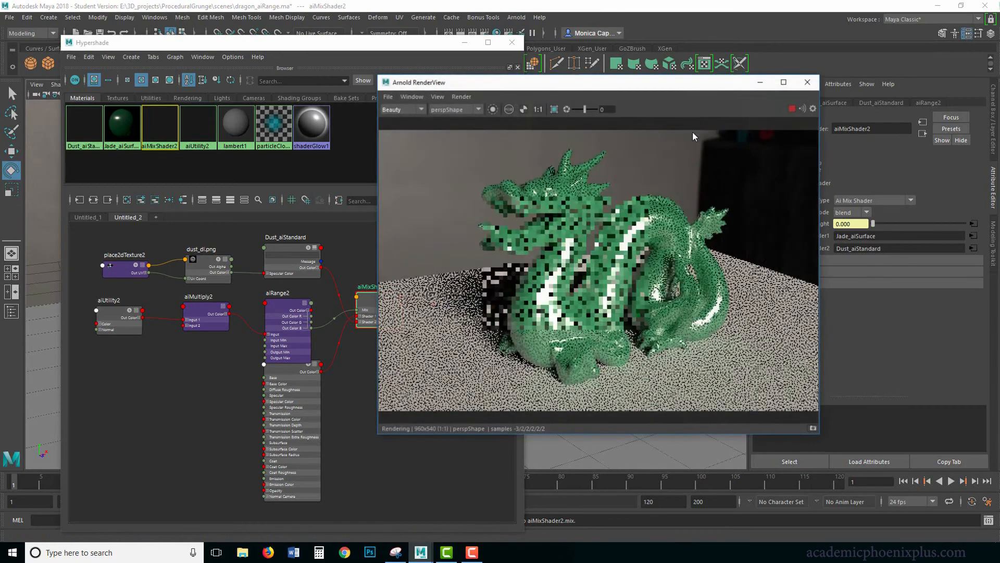
Step: Move the render window off the node graph and place the Jade_aiSurface node lower, clear of aiRange2
drag(620, 86, 661, 89)
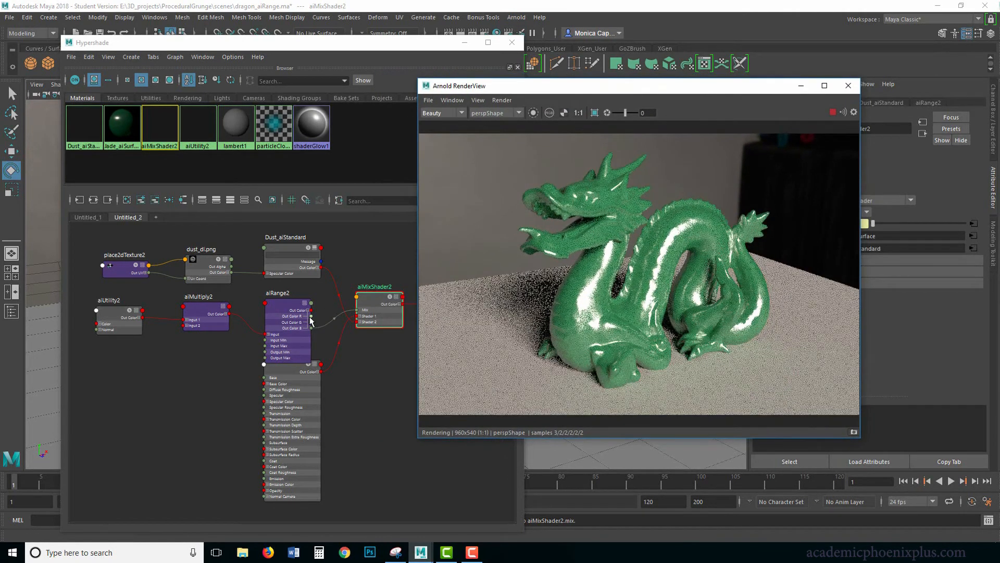
click(311, 319)
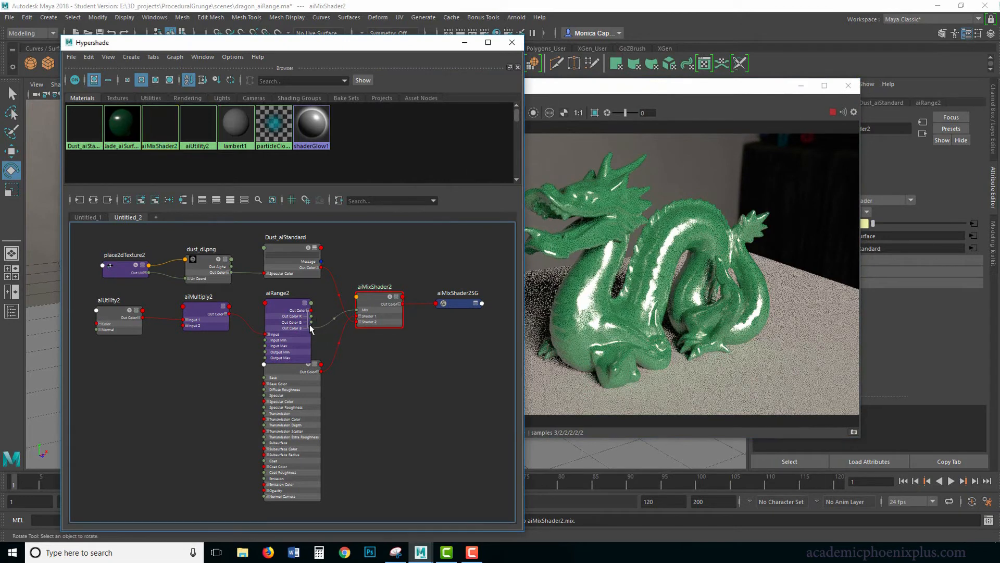
drag(307, 360, 305, 379)
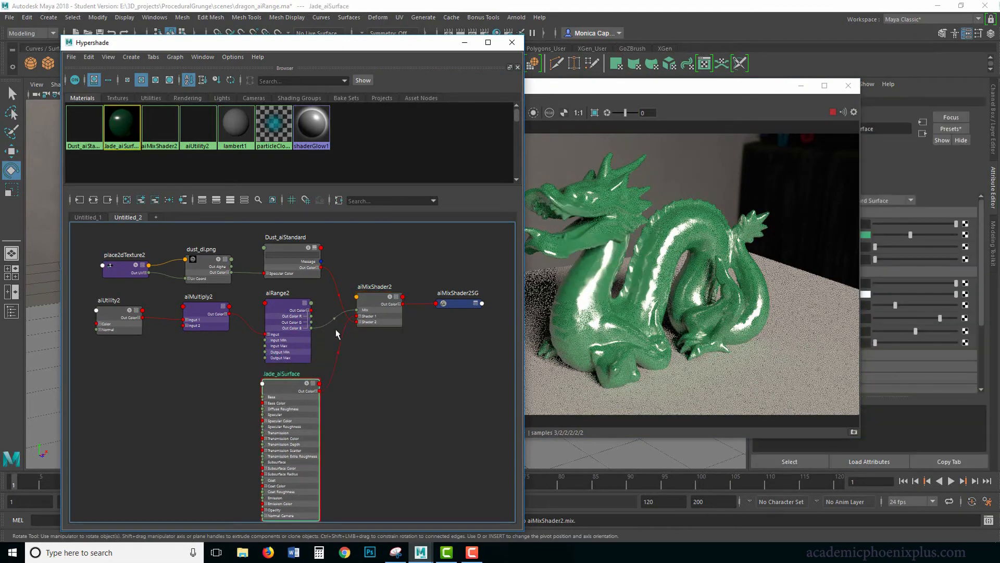
Step: Connect aiRange2's Out Color R to the mix input of aiMixShader2 and bring the render window forward
click(323, 340)
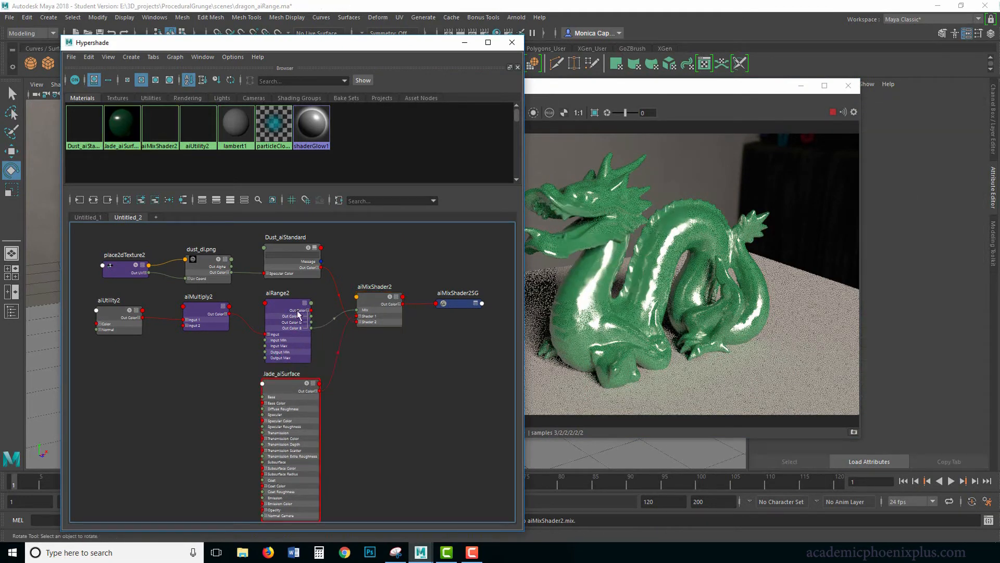
drag(311, 316, 359, 310)
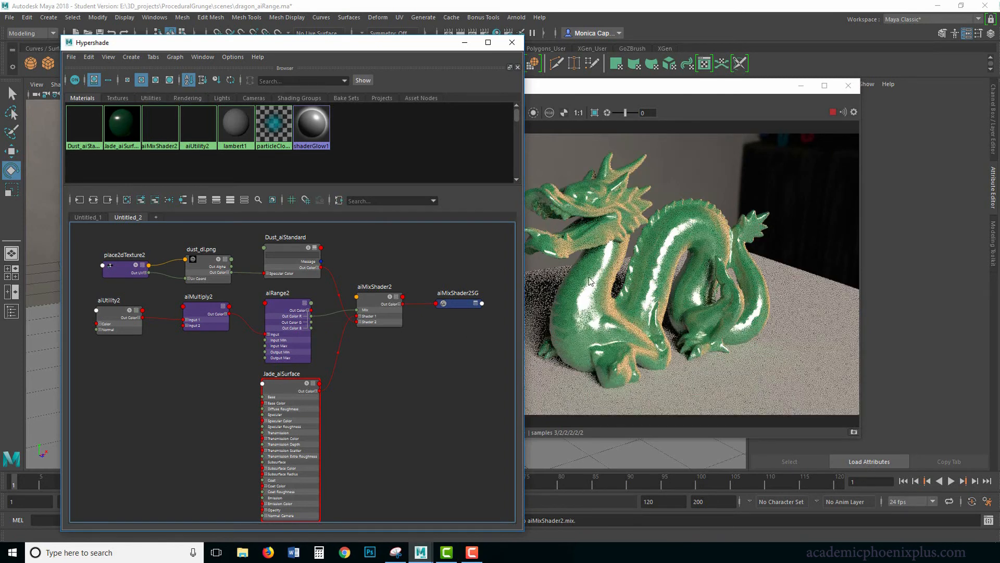
click(598, 85)
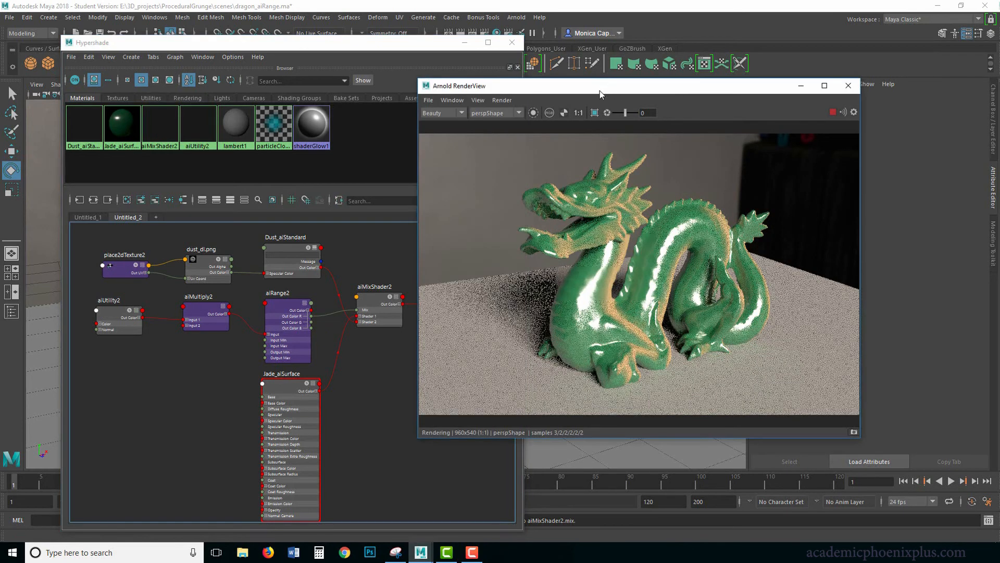
Step: Move the Hypershade aside and set the Arnold Renderer's Camera (AA) samples to 4 in the Render Settings
drag(448, 47, 415, 50)
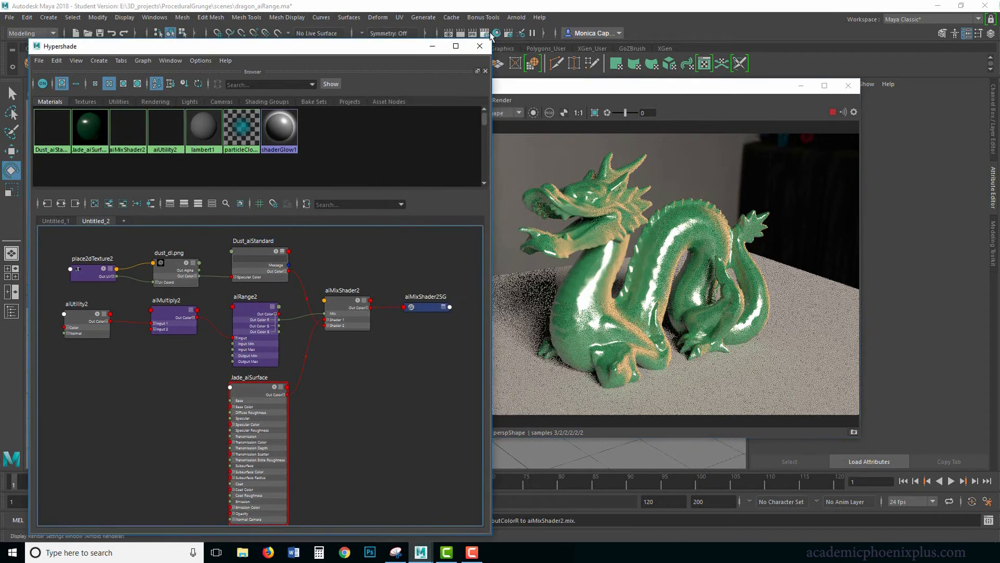
click(484, 33)
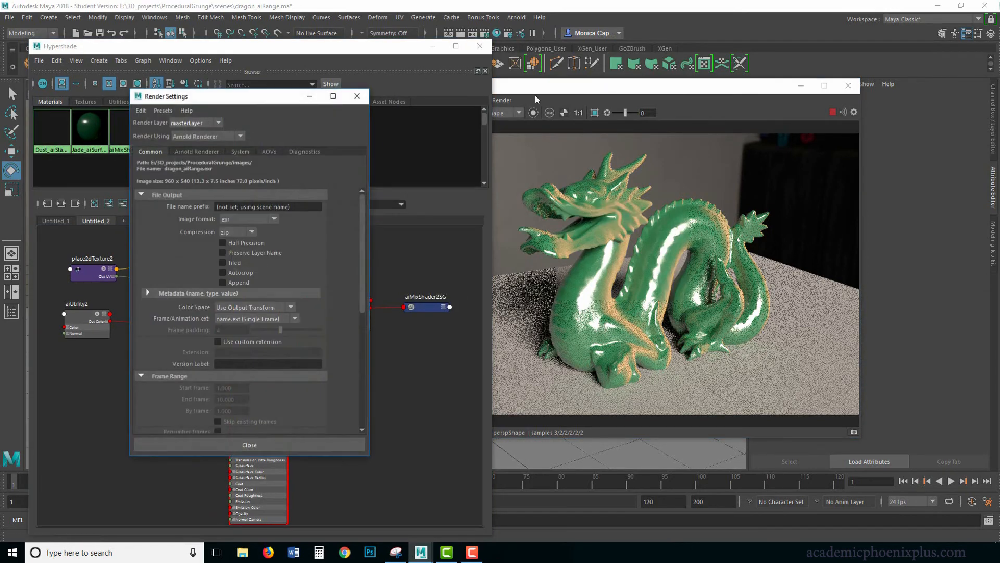
click(191, 151)
double_click(232, 208)
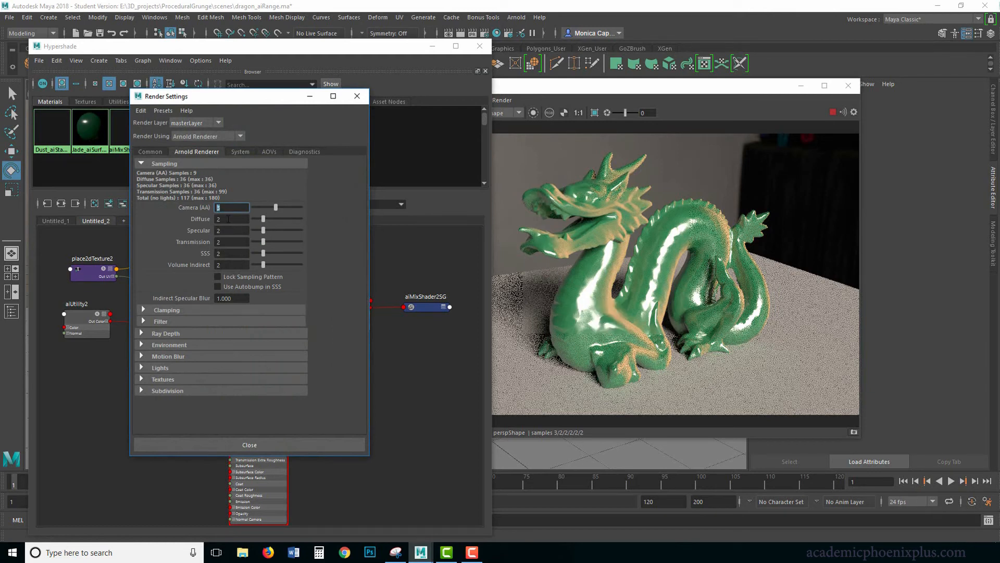
text(4)
key(Tab)
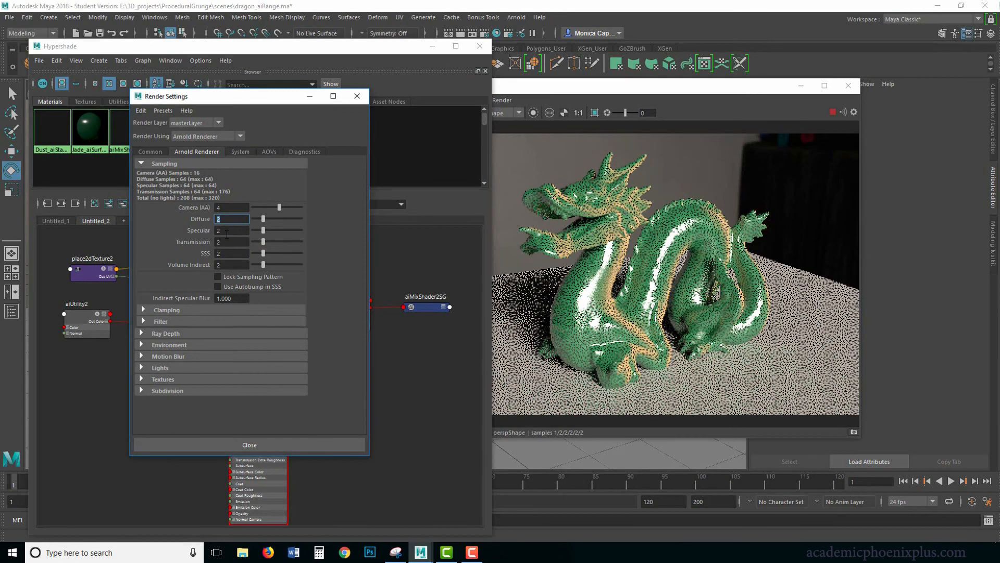
Step: Set the Diffuse, Specular, Transmission and SSS samples to 3
text(3)
key(Tab)
text(3)
key(Tab)
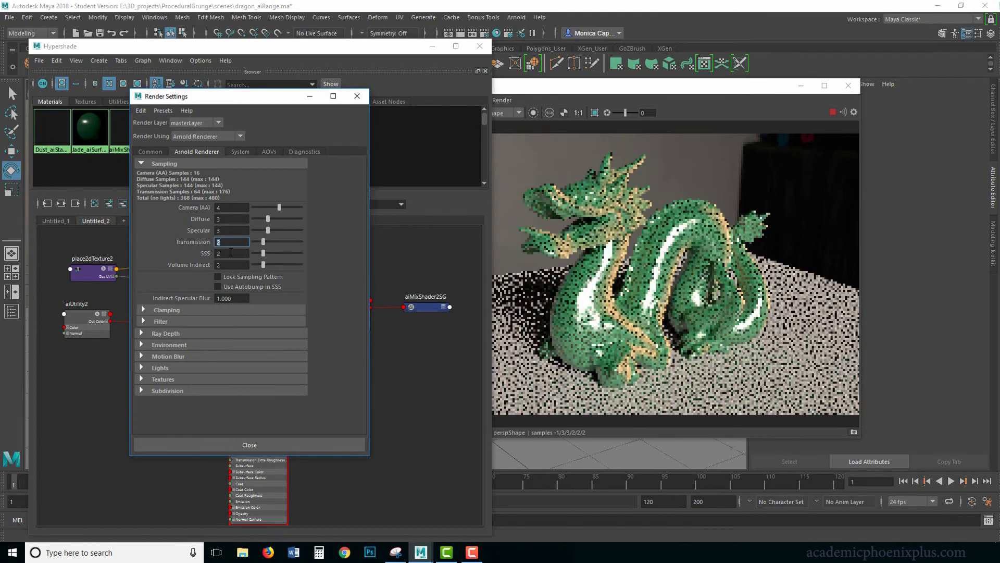
text(3)
key(Tab)
text(3)
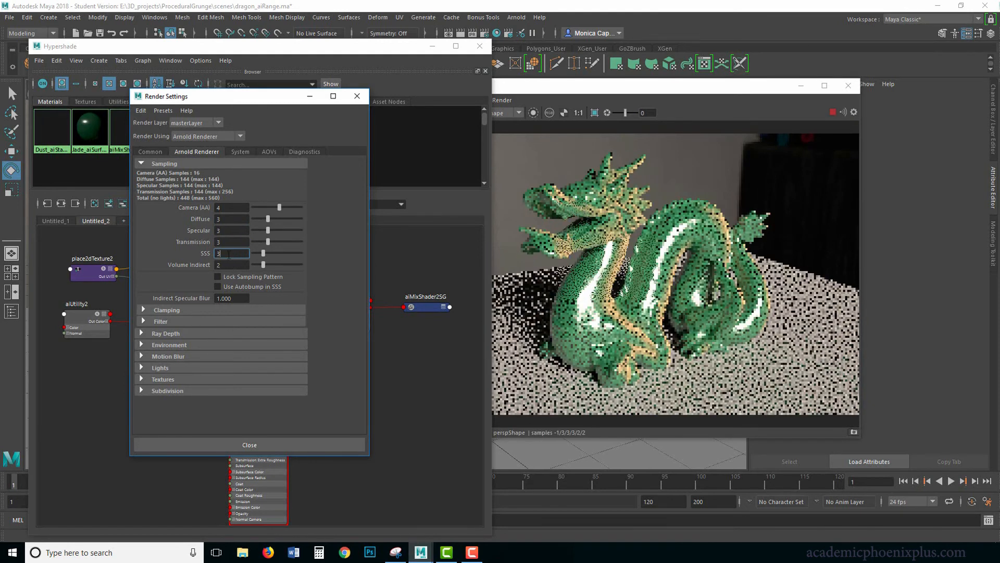
click(228, 242)
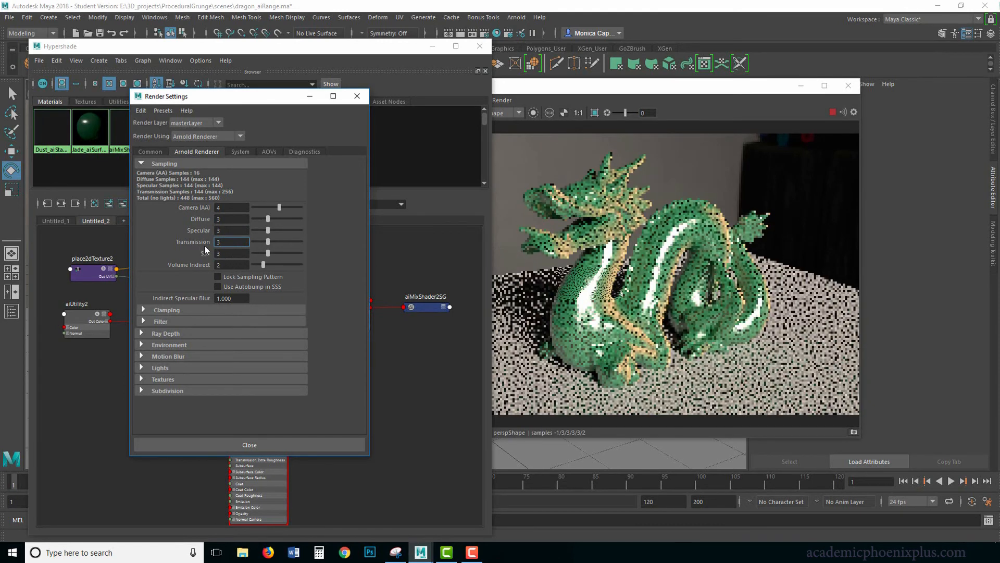
Step: Minimize the render window, select the sky dome light and set its Resolution to 1024 and Samples to 2
click(704, 86)
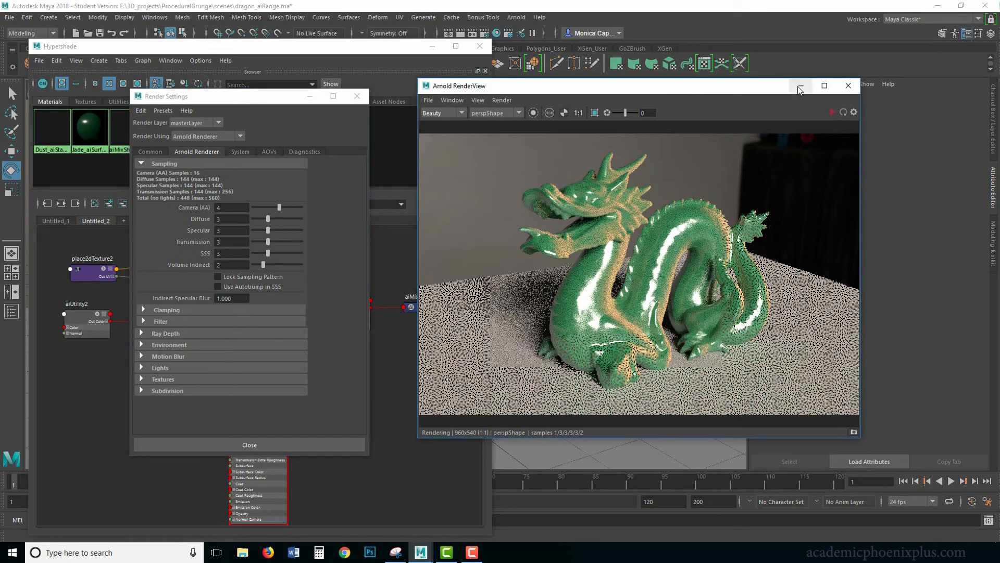
click(801, 86)
click(710, 157)
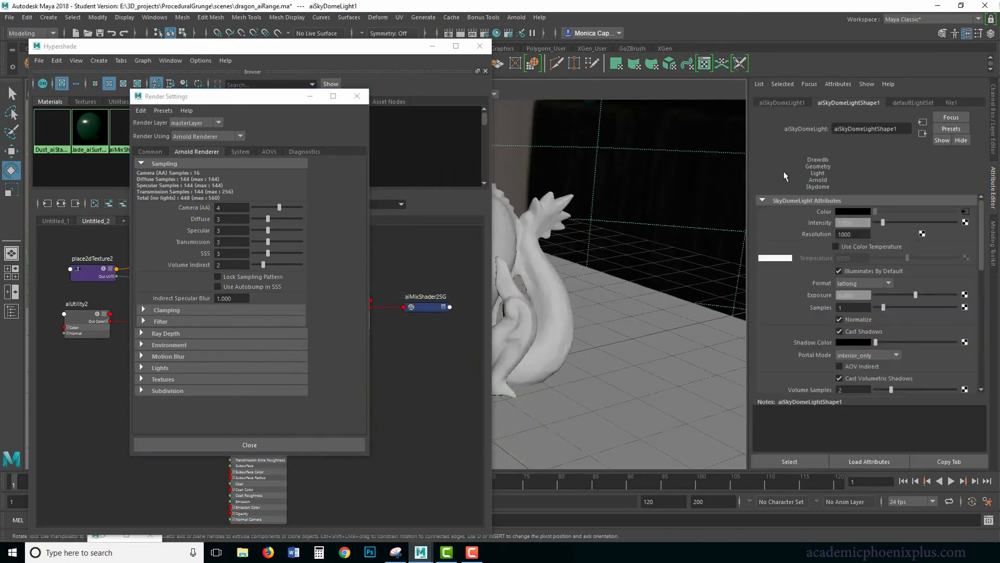
double_click(861, 235)
text(1024)
key(Return)
drag(852, 307, 770, 306)
key(Return)
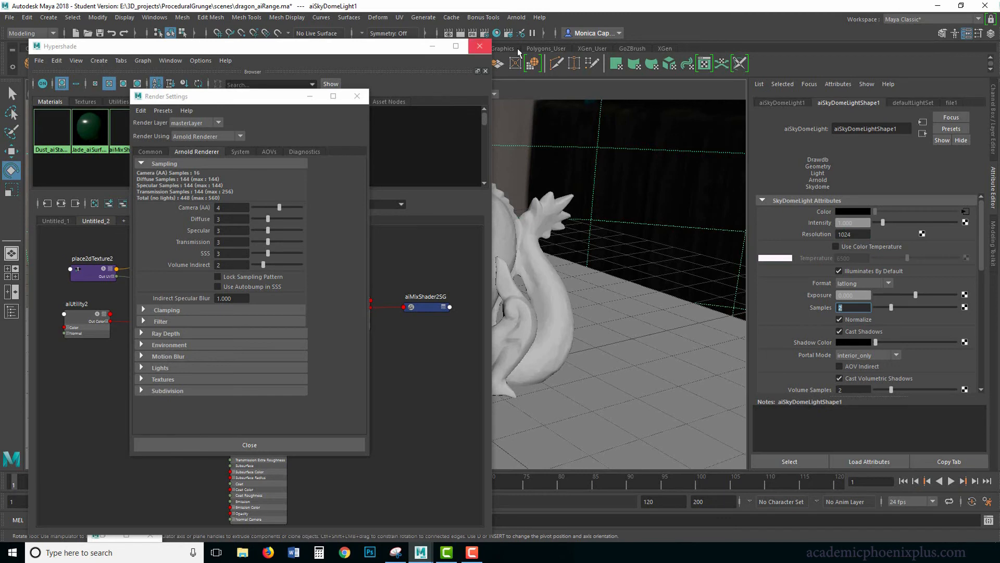
Step: Bring the minimized Arnold RenderView back on screen
click(514, 18)
click(576, 167)
click(115, 530)
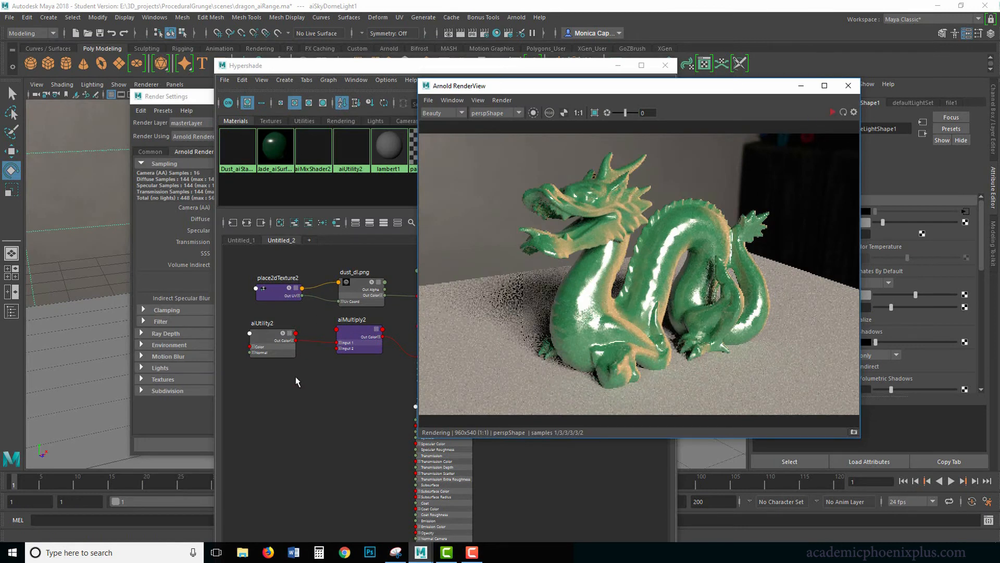
Step: Change aiMultiply2's Input2 color to pure green, moving the render window clear of its attributes
click(268, 342)
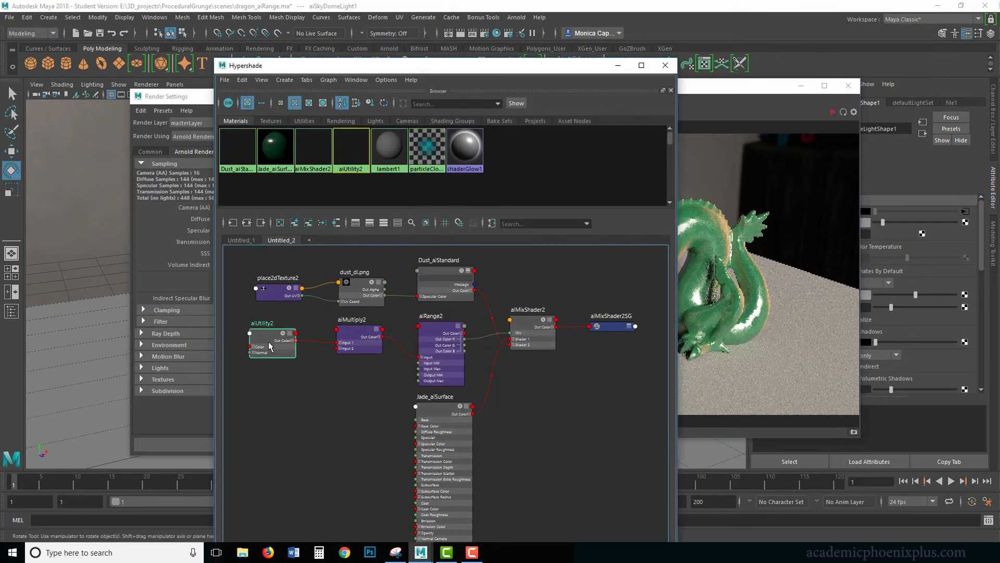
click(346, 347)
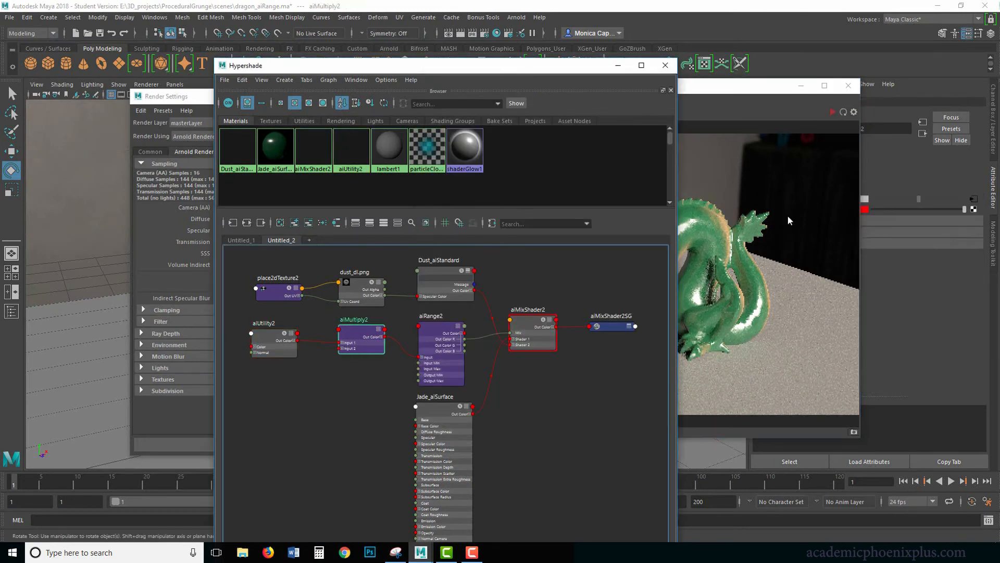
click(907, 262)
click(865, 210)
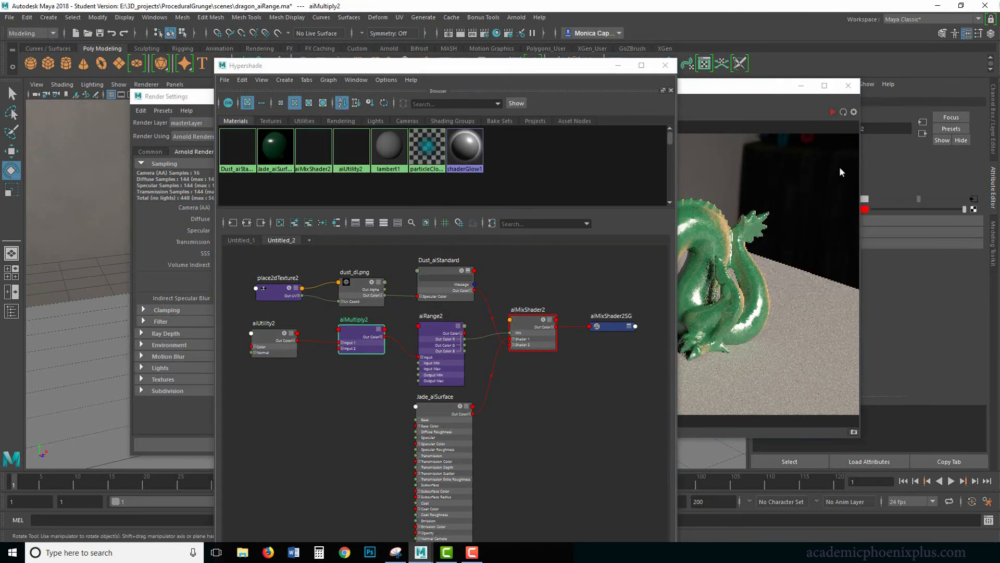
drag(773, 91, 635, 88)
click(862, 210)
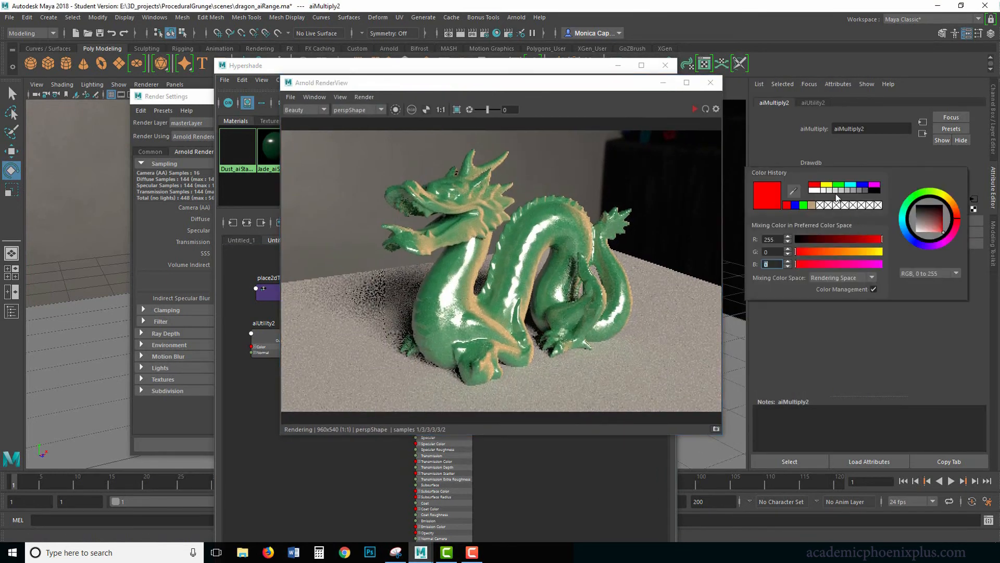
click(839, 184)
Step: Select the aiRange2 node with the render window out of the way, and restore the render window beside the node graph
click(664, 83)
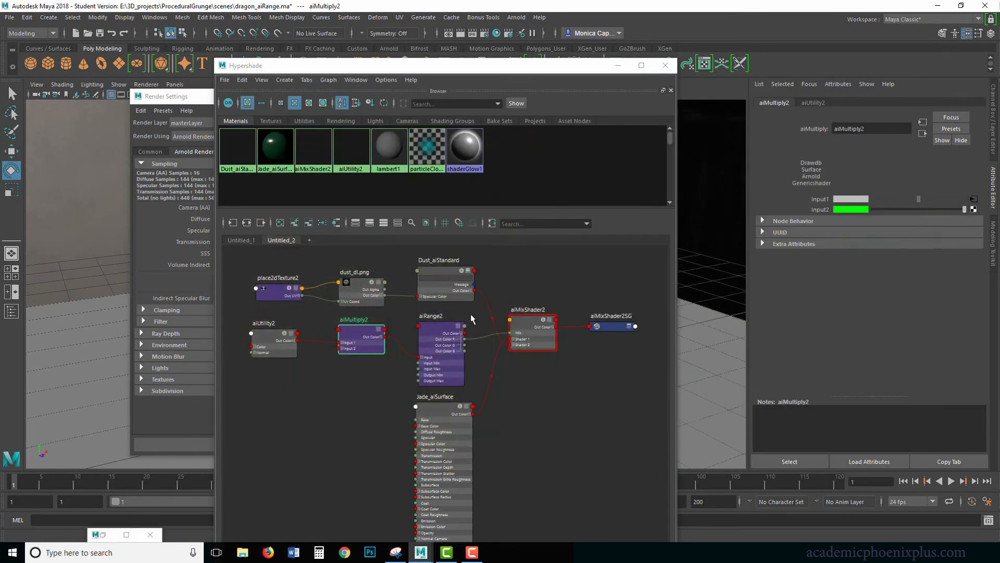
drag(441, 338, 443, 337)
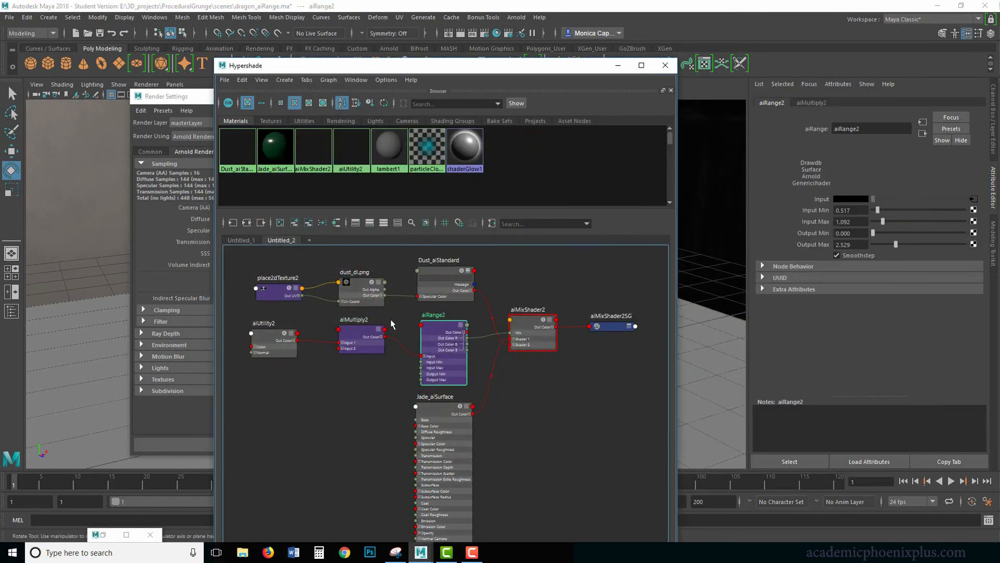
right_click(110, 535)
click(104, 536)
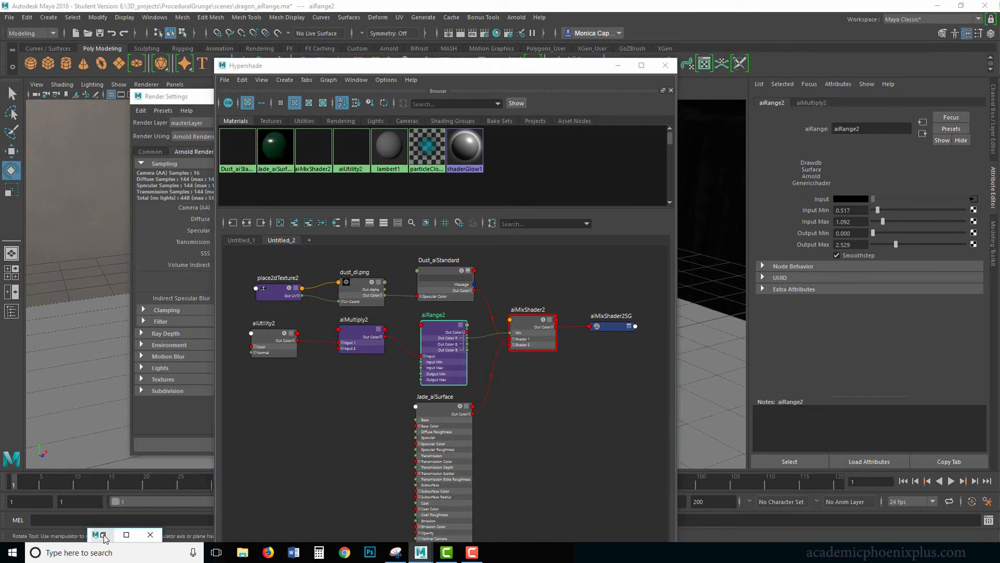
click(102, 535)
click(103, 537)
drag(635, 87, 820, 98)
Step: Preview the isolated aiRange2 node in a render region around the dragon's head, with the IPR running
click(642, 120)
drag(572, 154, 706, 278)
drag(438, 66, 260, 64)
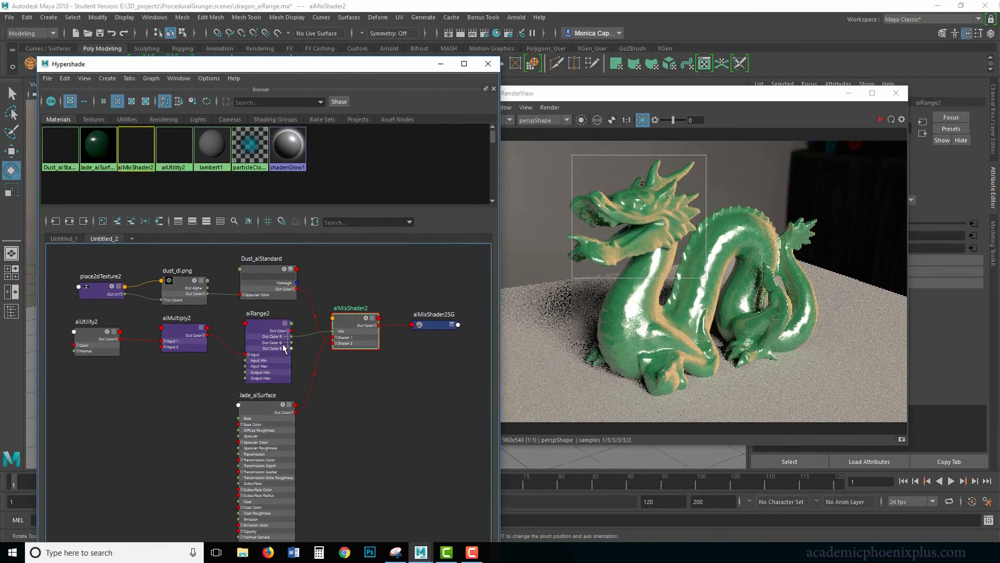
click(582, 121)
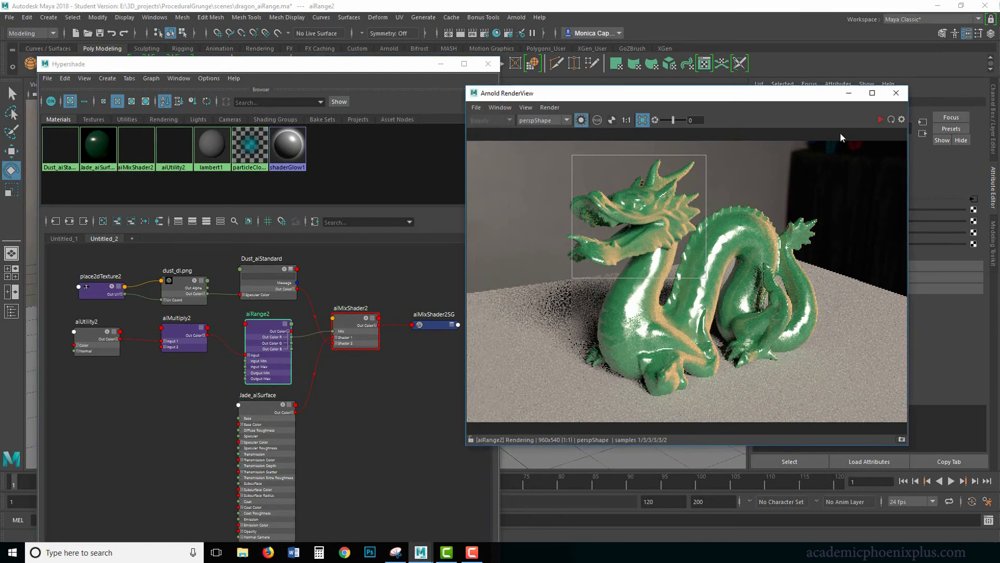
click(880, 121)
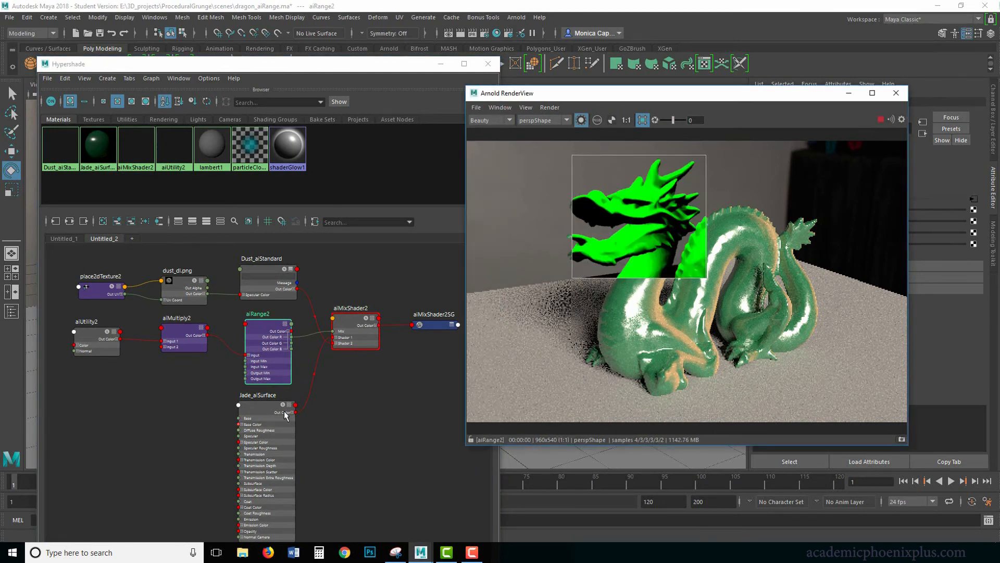
Step: Uncover aiRange2's attributes and set its Output Max to 0.747 and Input Min to 0.690
click(272, 368)
drag(677, 93, 533, 99)
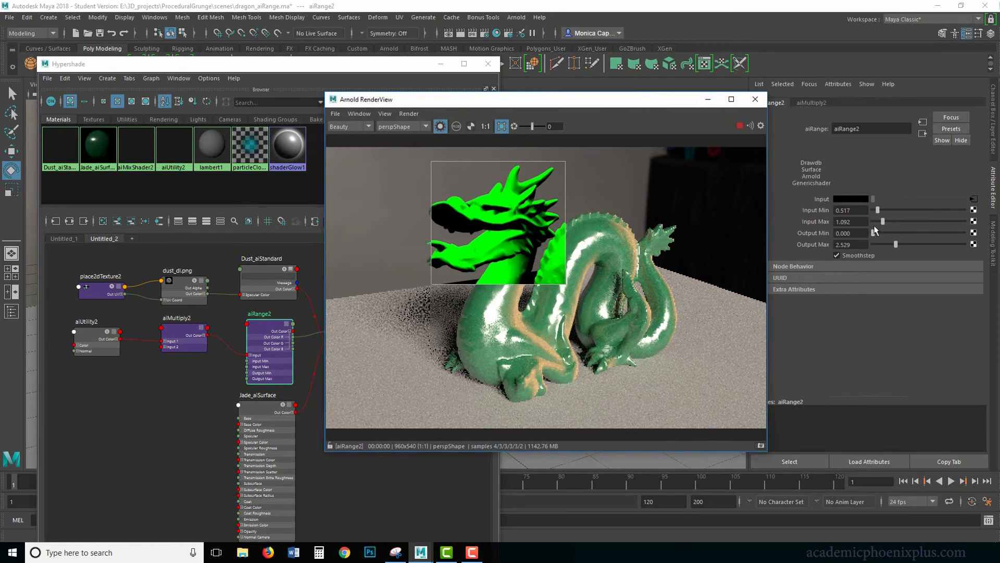
mouse_move(897, 244)
mouse_down()
mouse_move(879, 210)
mouse_move(881, 248)
mouse_up()
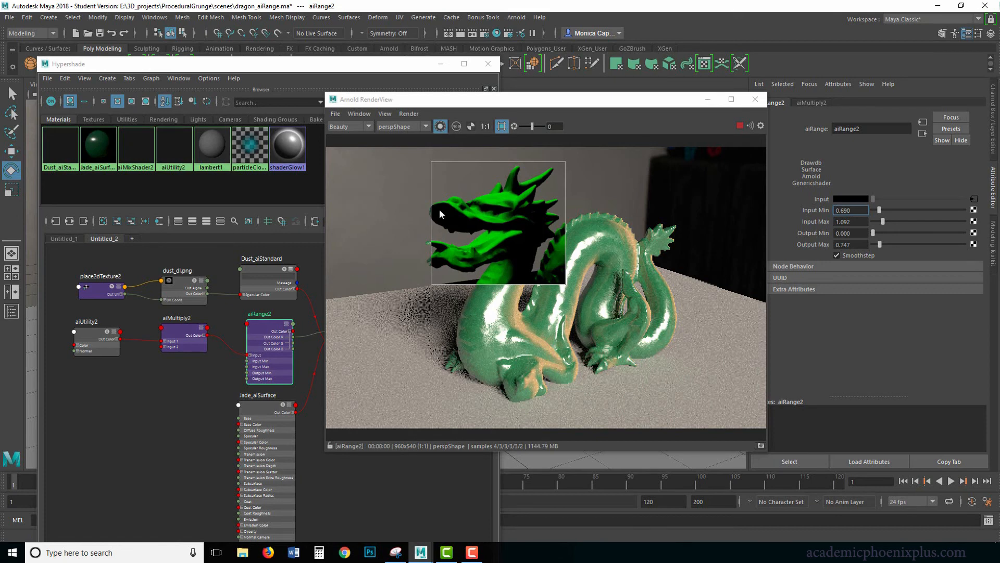
Step: Select aiMixShader2 and connect aiRange2's Out Color G to its mix input
drag(535, 107, 594, 101)
click(357, 328)
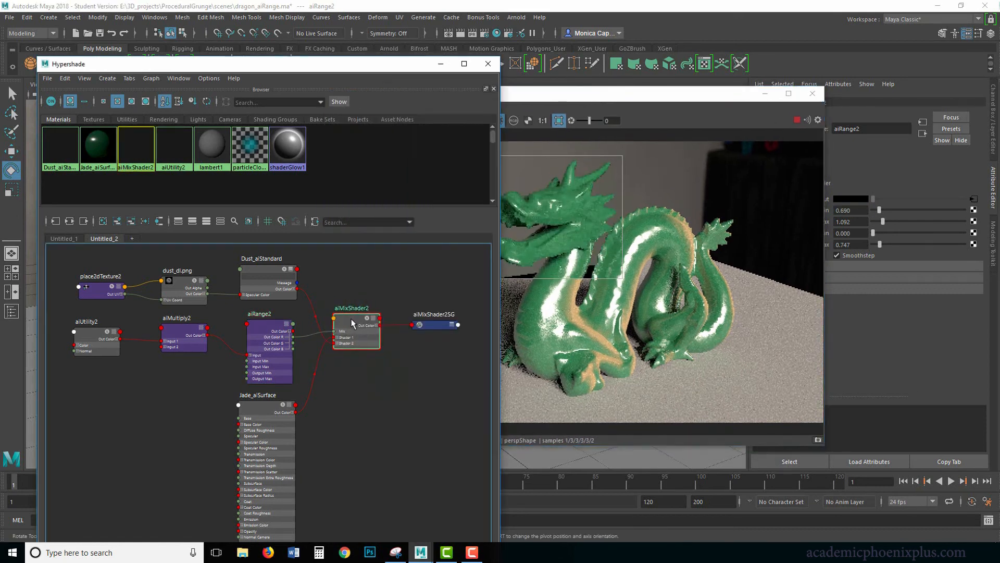
drag(294, 343, 340, 331)
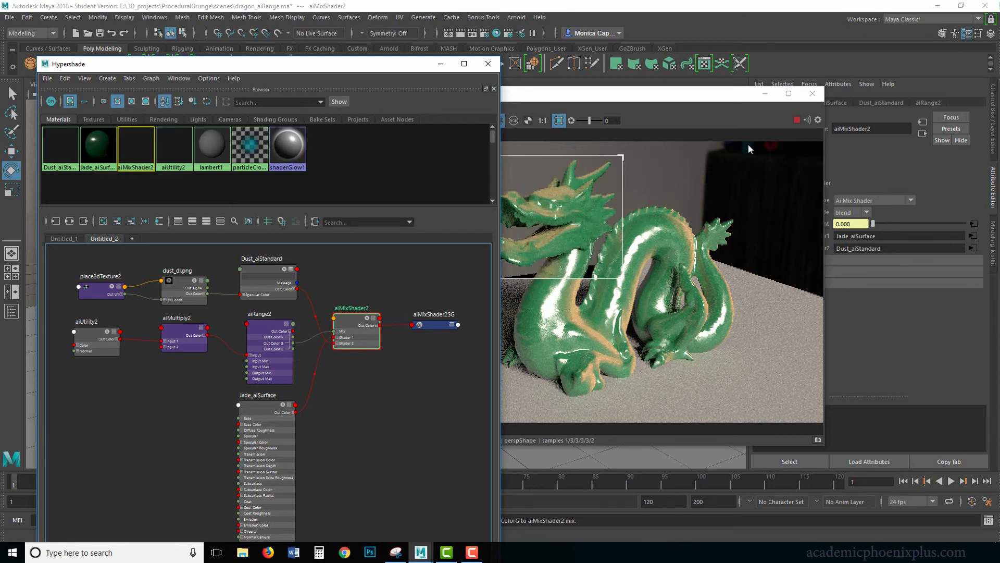
Step: Turn off the render region and isolated shading to render the whole scene
drag(734, 96, 736, 96)
click(561, 122)
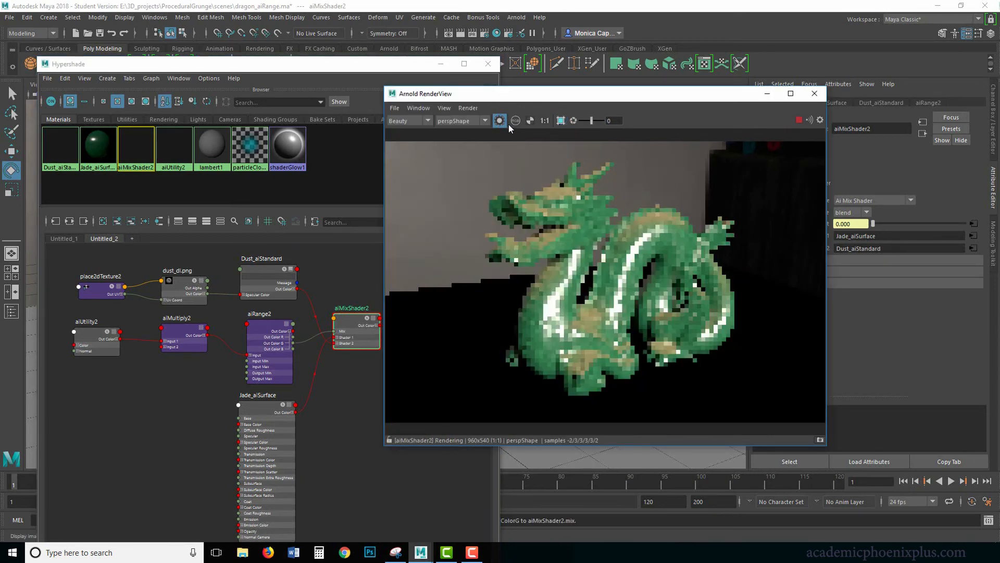
click(500, 120)
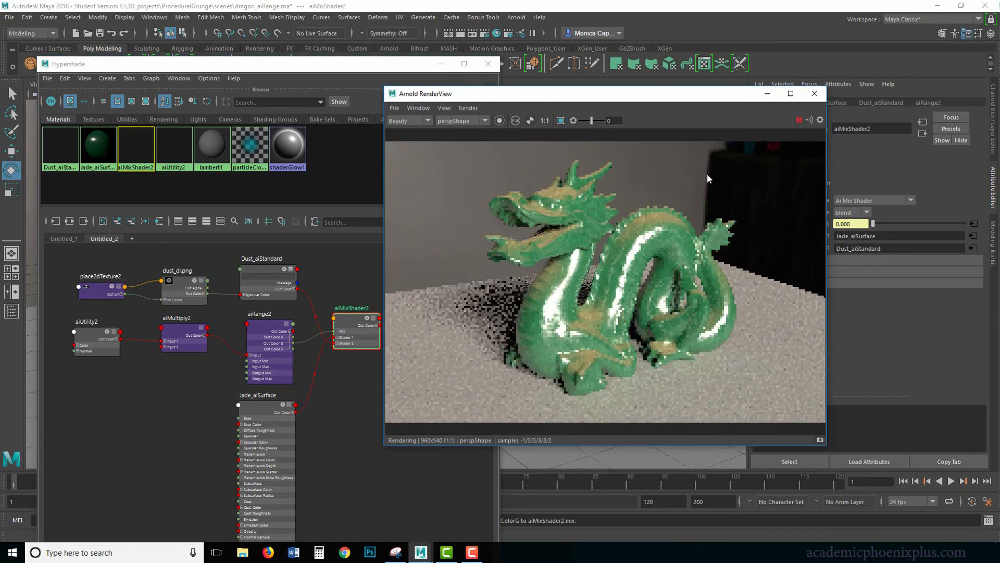
Step: Close the Arnold RenderView and set the image size preset to HD_1080 in the Render Settings
click(815, 93)
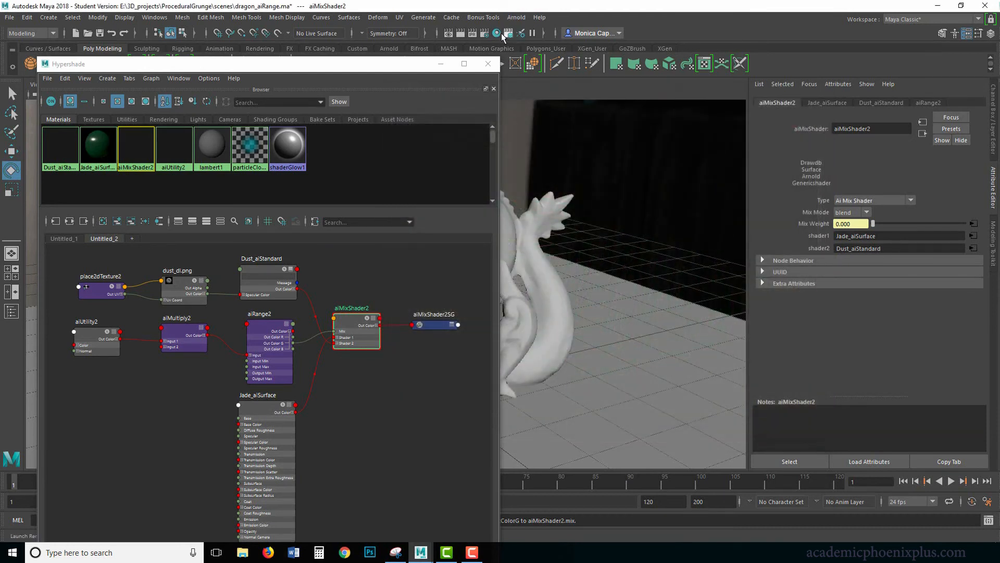
click(486, 34)
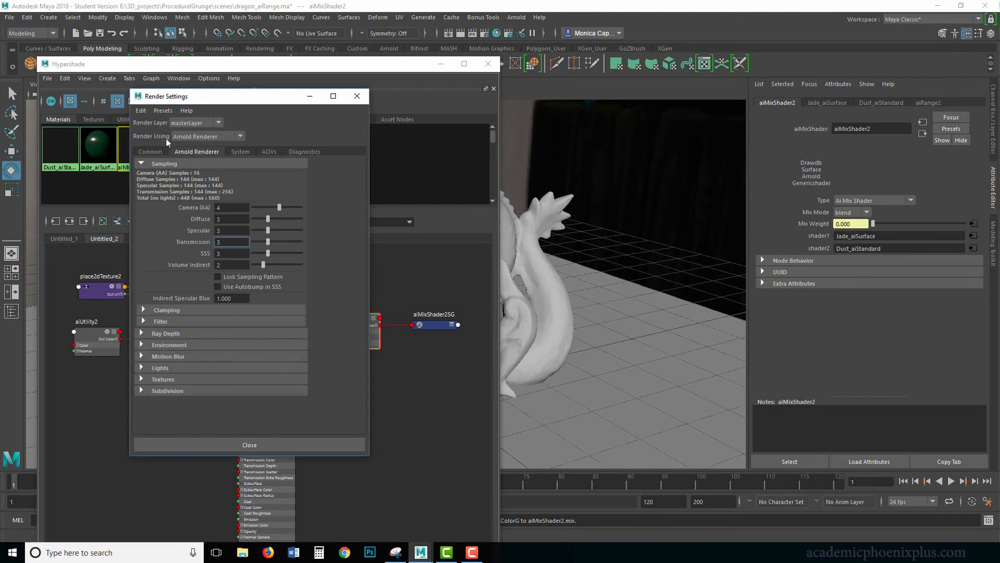
click(149, 152)
drag(361, 301, 334, 404)
click(253, 290)
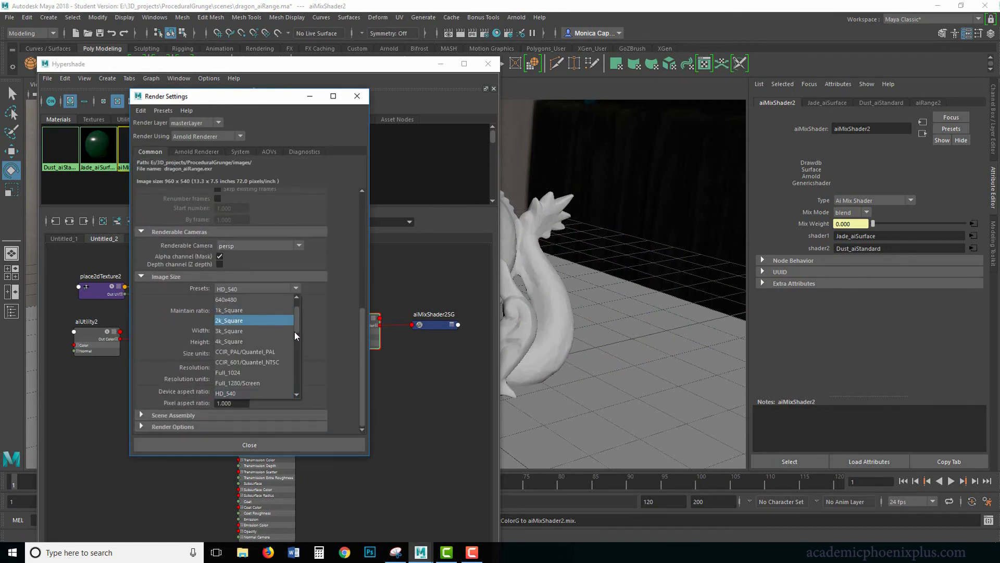
drag(296, 326, 297, 336)
click(248, 373)
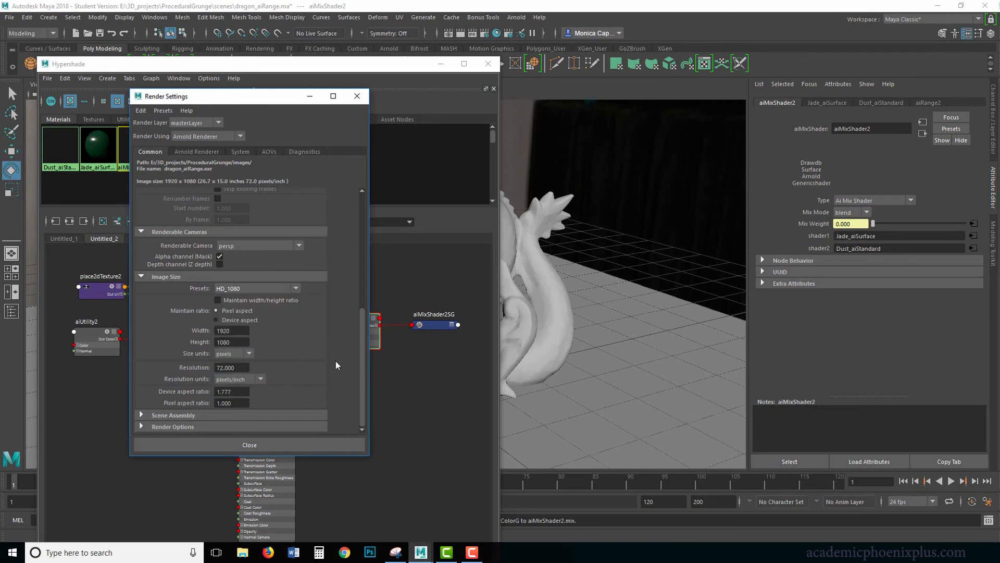
click(357, 95)
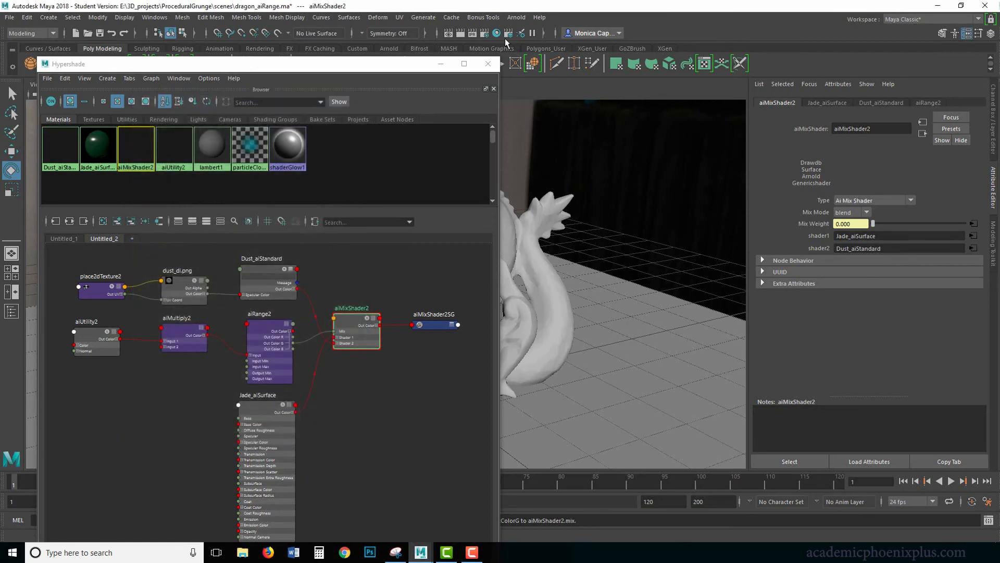
Step: Reopen the Arnold RenderView and maximize it for the full-size render
click(516, 17)
click(530, 36)
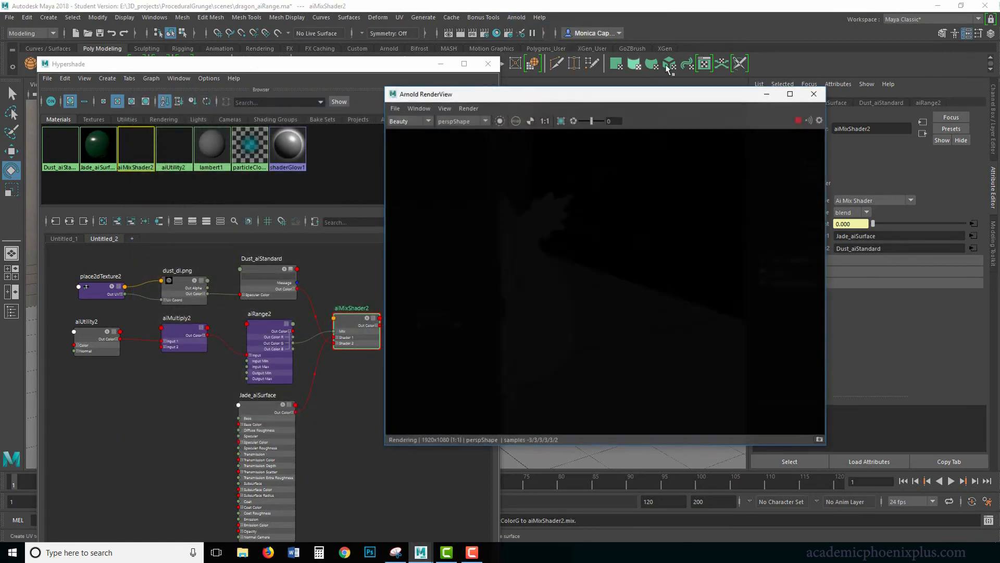
click(791, 94)
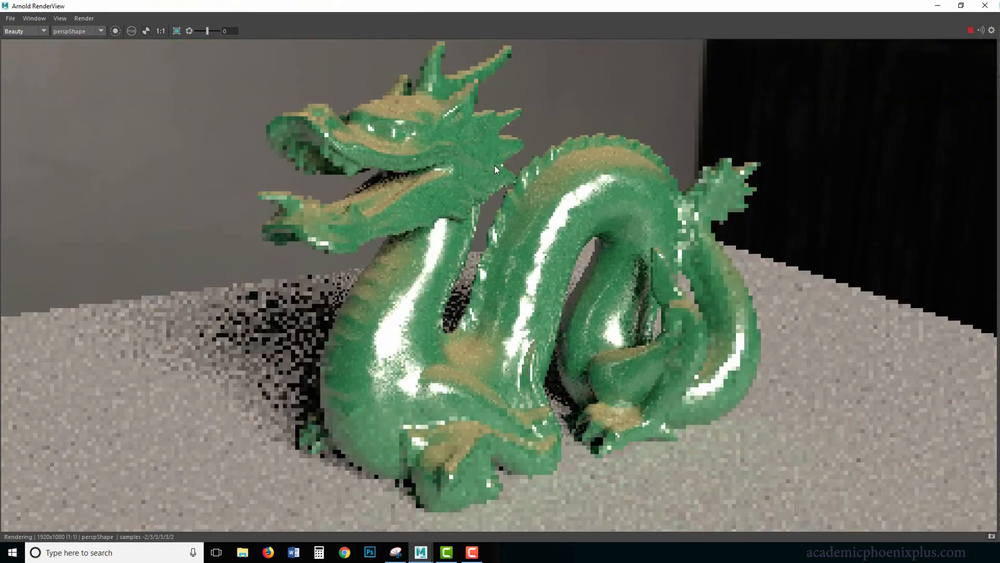